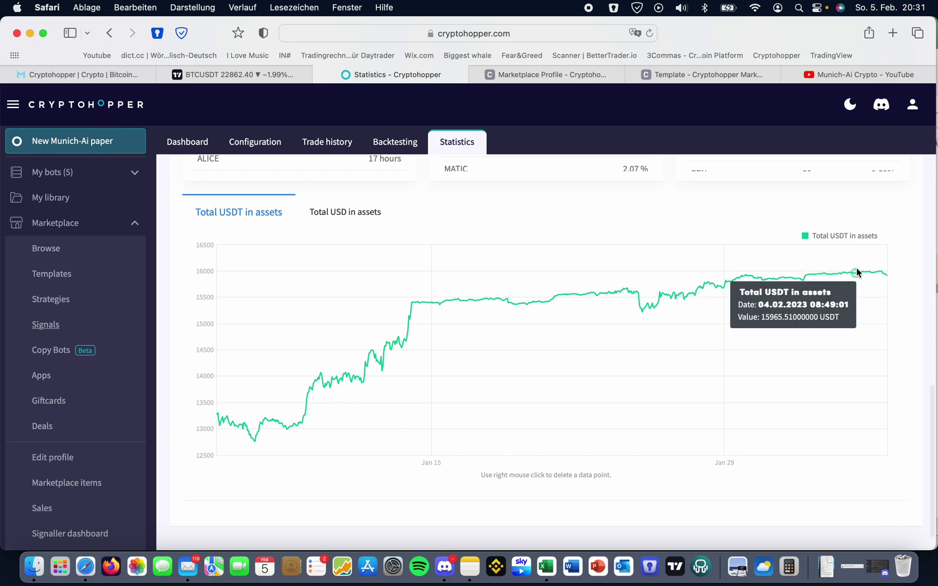
Step: Open the DCA double -Tool page on the Munich-Ai website
scroll(651, 203, "up", 15)
scroll(652, 205, "up", 5)
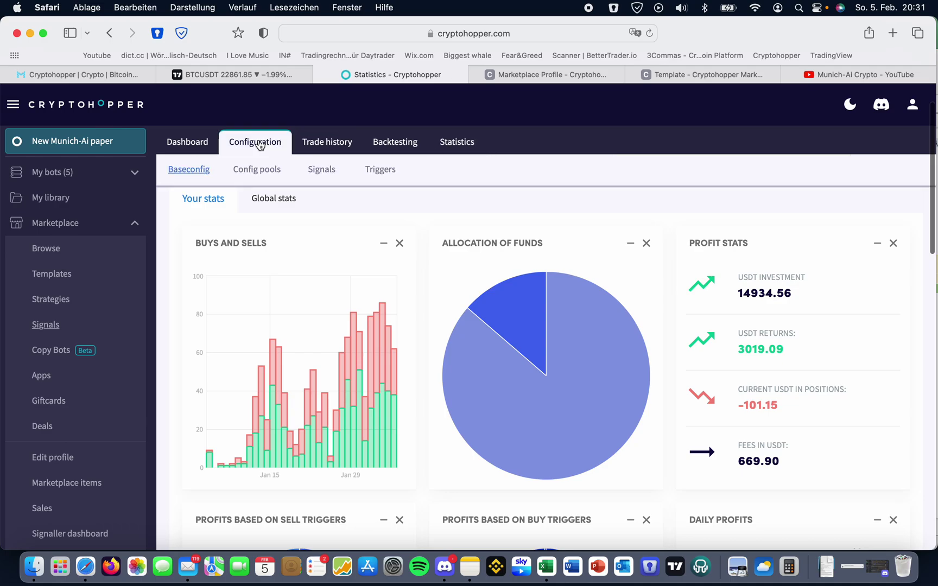
left_click(145, 79)
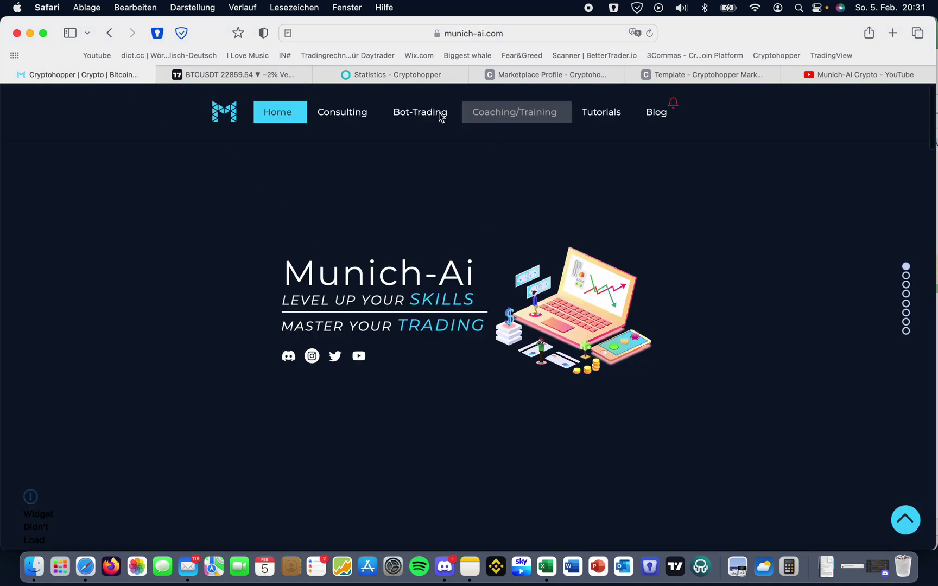
mouse_move(441, 115)
left_click(416, 216)
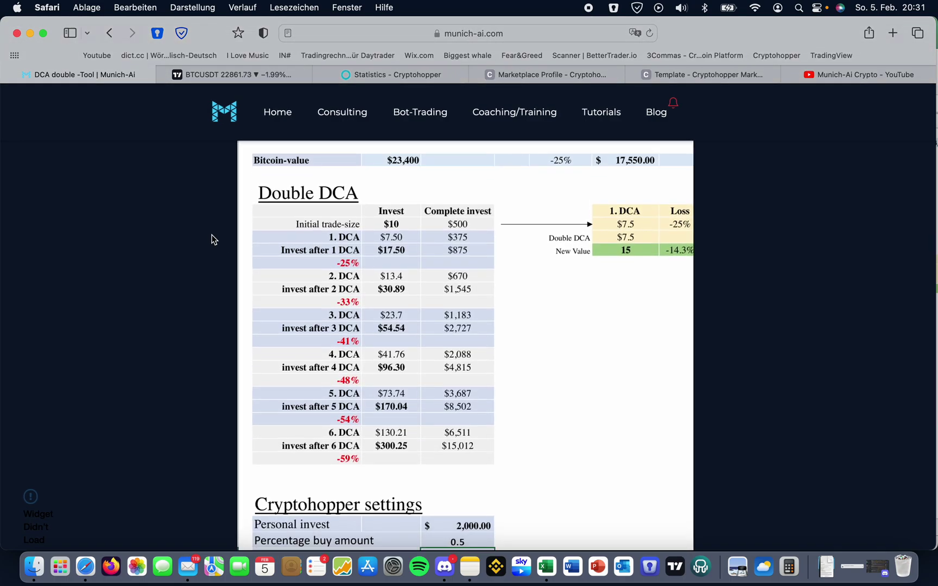
Step: Examine the Double DCA table, the chain of six DCA levels and the Cryptohopper settings in the embedded spreadsheet
scroll(388, 304, "right", 15)
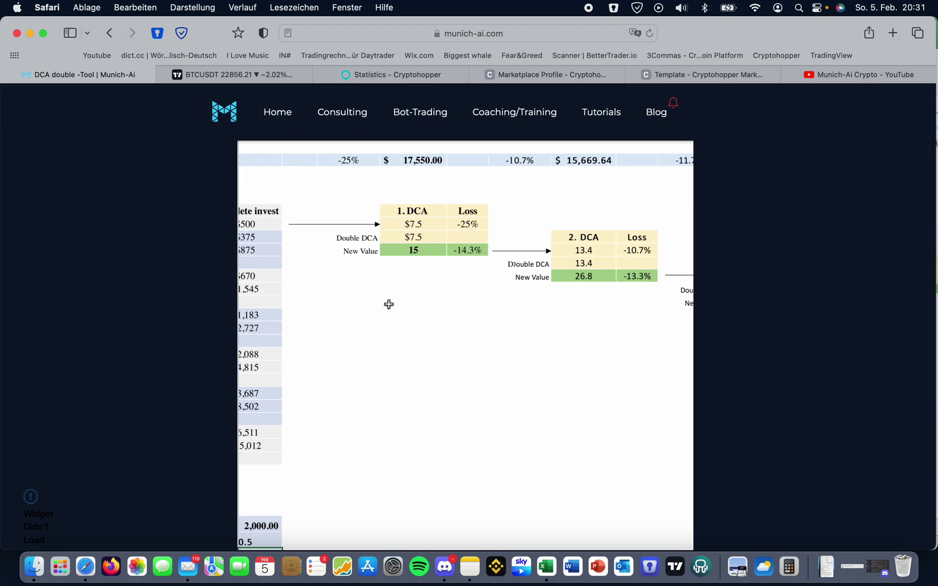
scroll(389, 304, "right", 5)
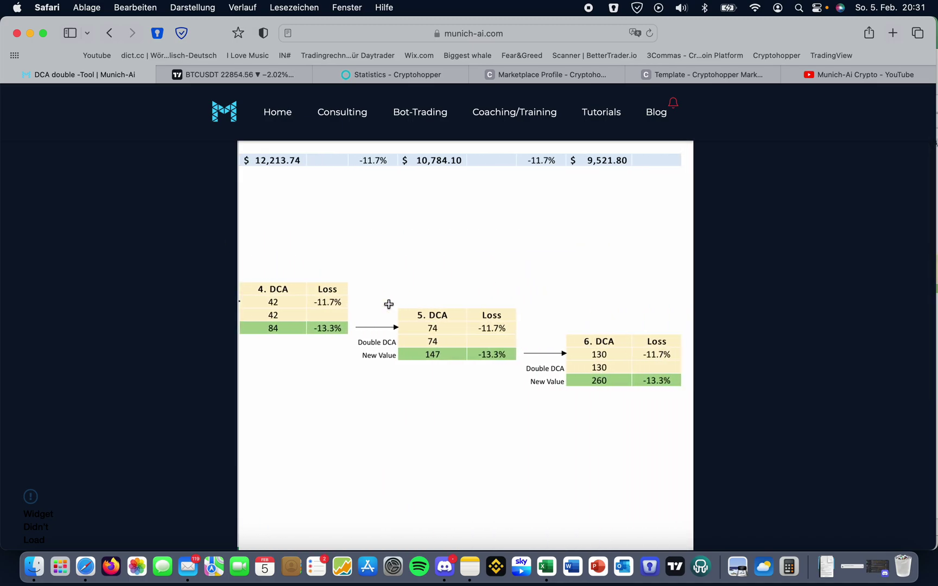
scroll(389, 304, "left", 20)
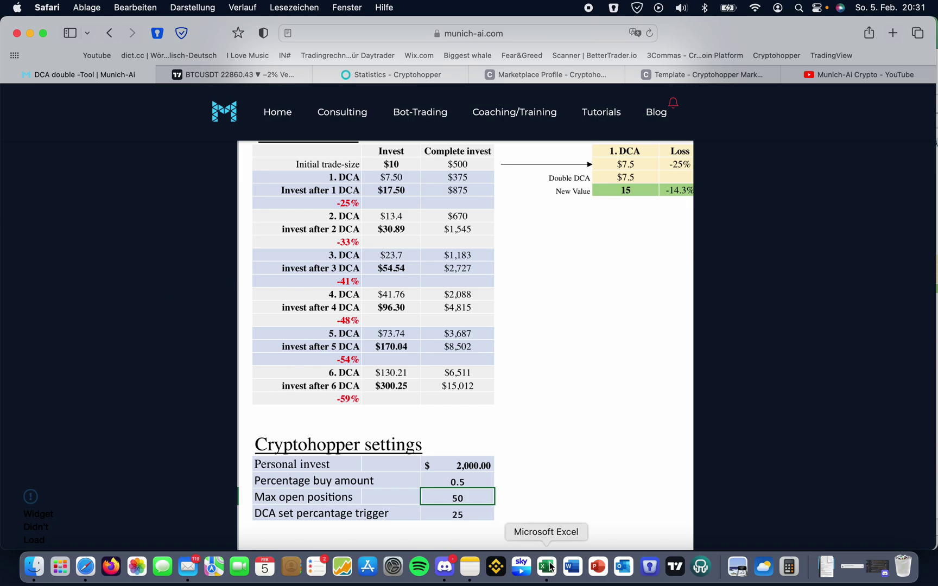
scroll(217, 215, "down", 5)
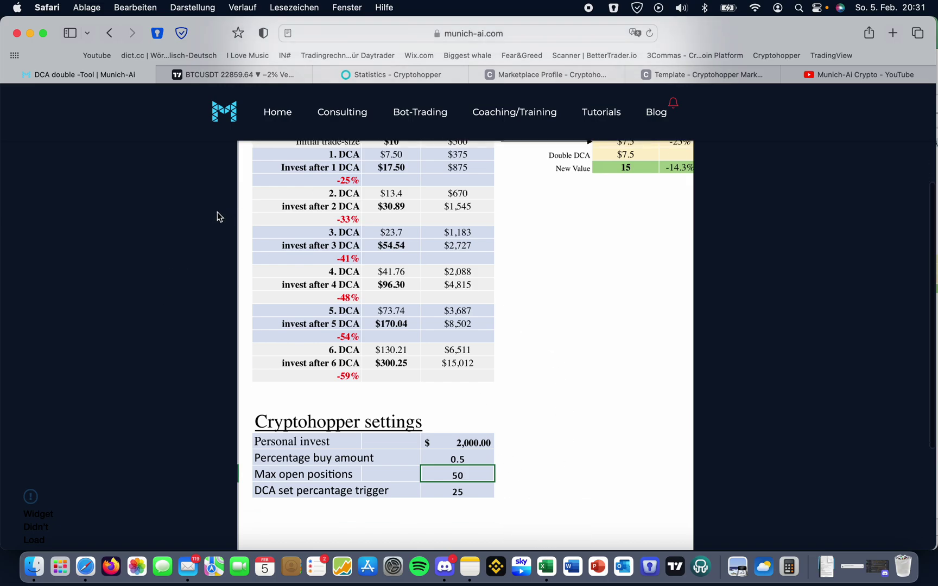
scroll(217, 212, "up", 8)
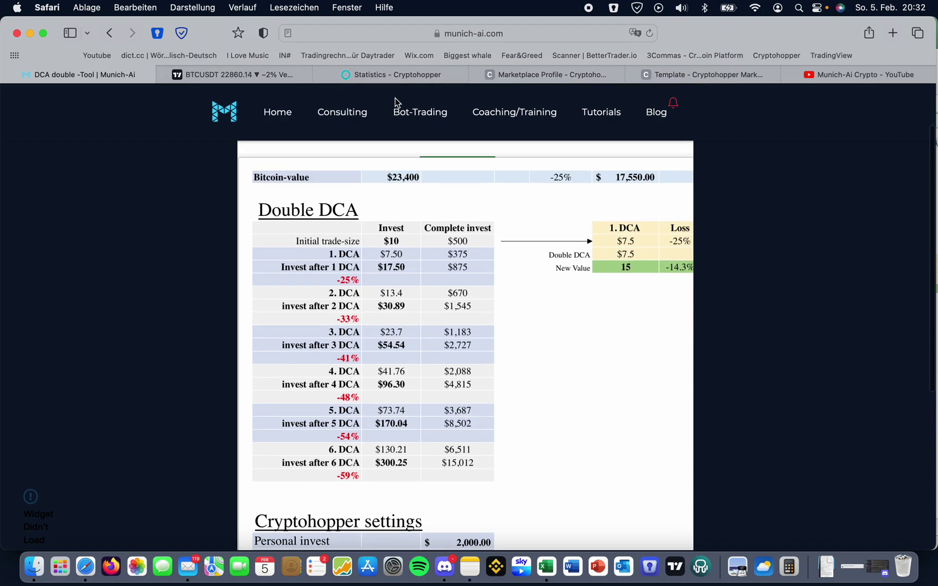
mouse_move(416, 116)
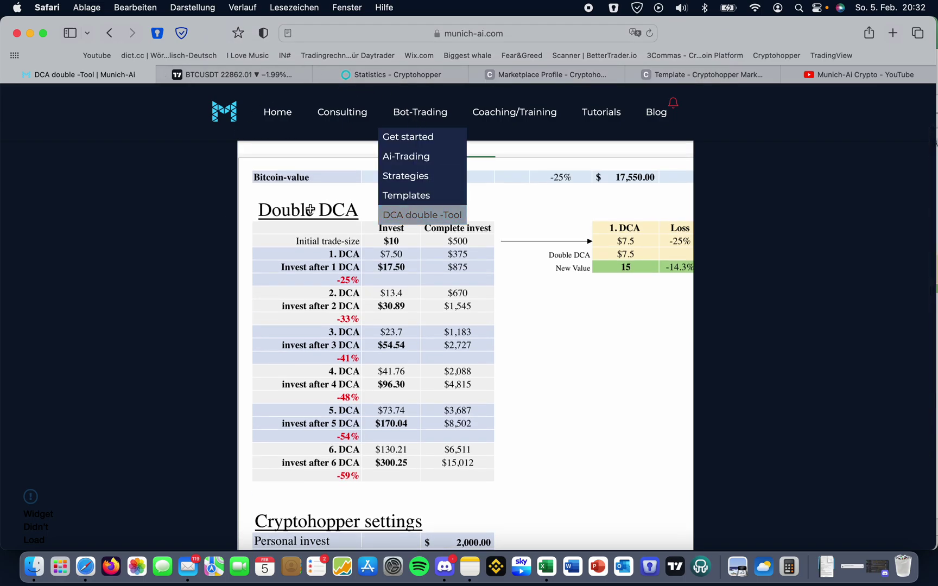
scroll(183, 233, "down", 2)
scroll(182, 233, "down", 8)
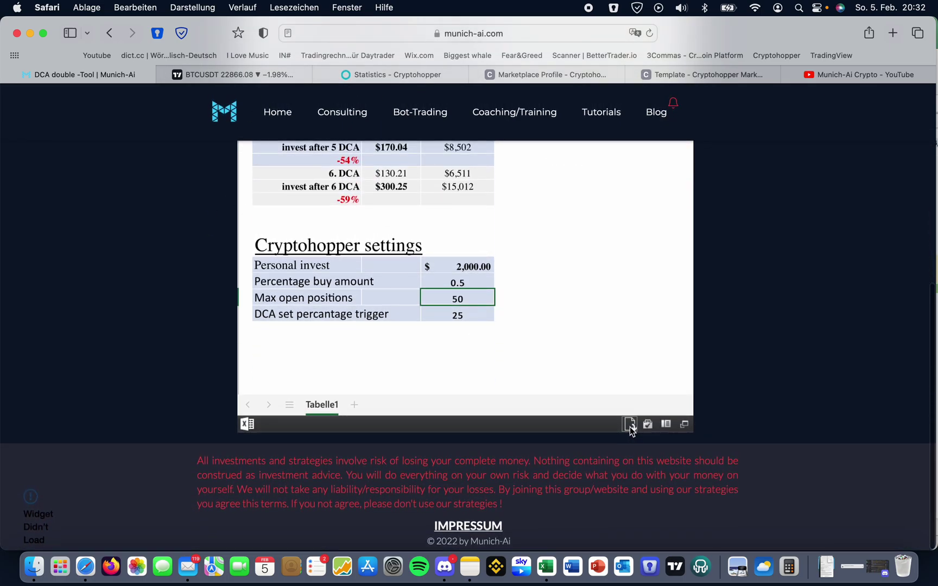
scroll(188, 279, "up", 12)
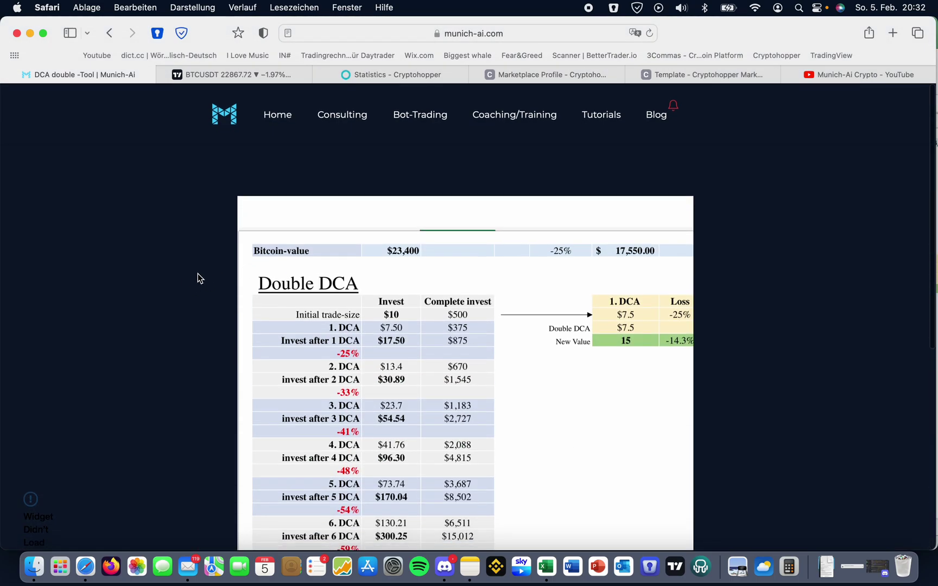
Step: Switch to the Double - DCA Munich-Ai workbook in Excel and inspect the Bitcoin value, initial trade-size formula and Cryptohopper settings cells
left_click(549, 573)
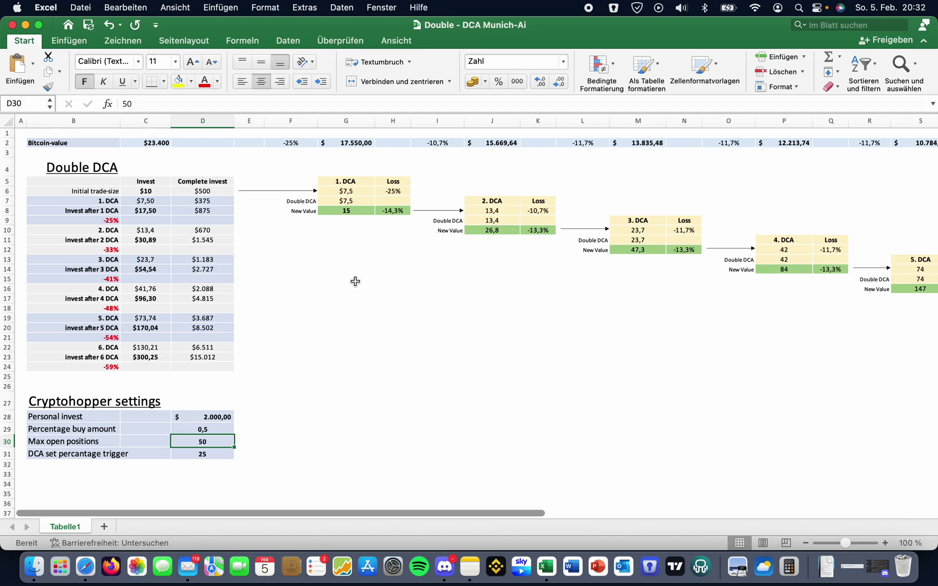
left_click(217, 416)
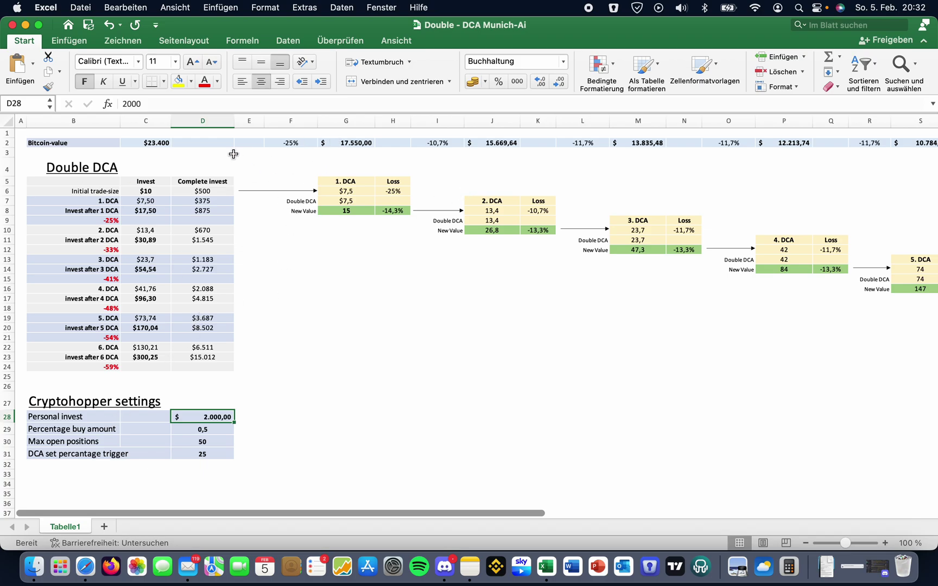
left_click(148, 143)
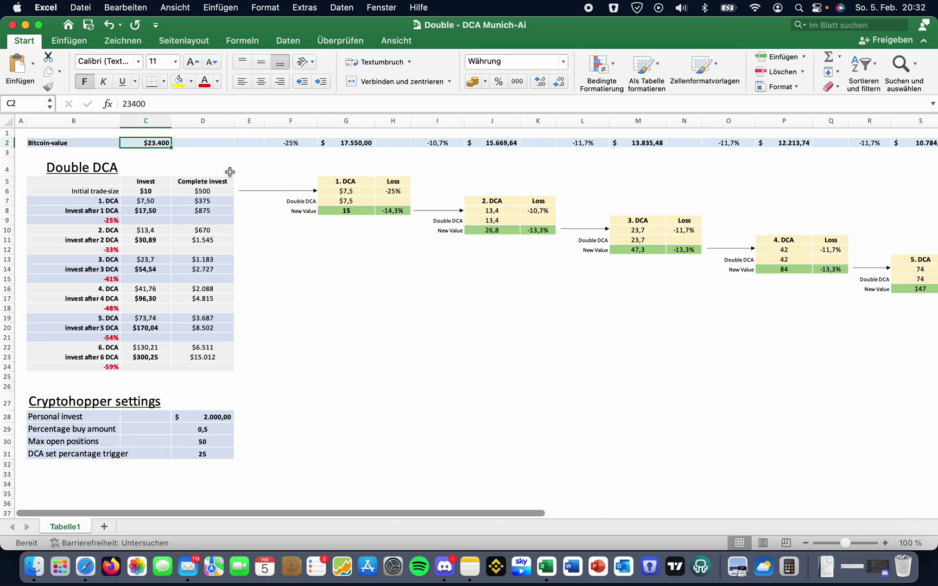
left_click(220, 416)
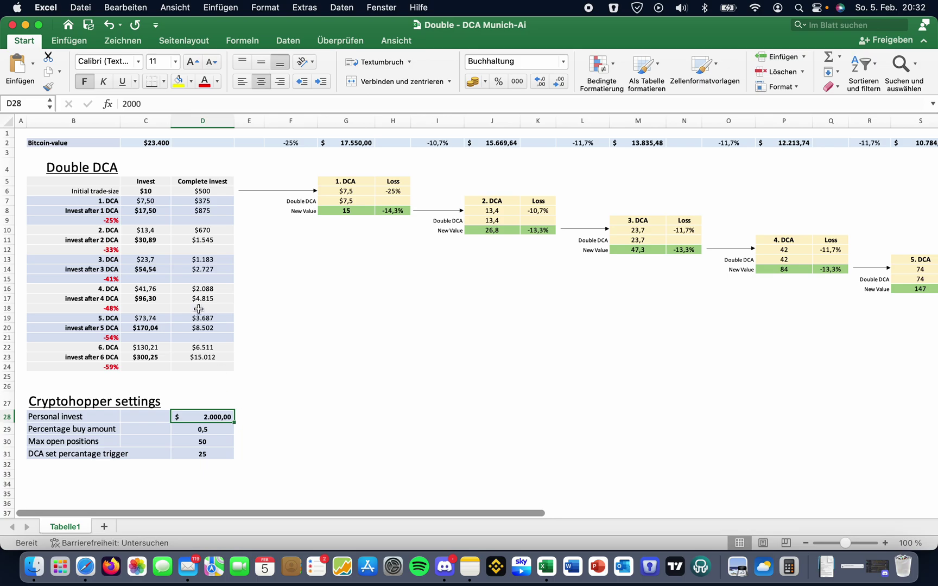
left_click(158, 192)
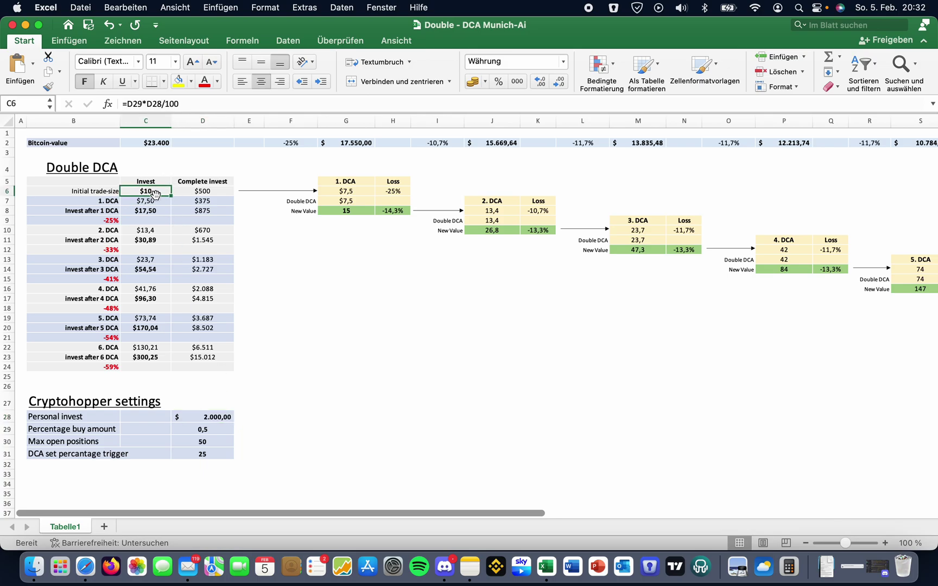
left_click(217, 431)
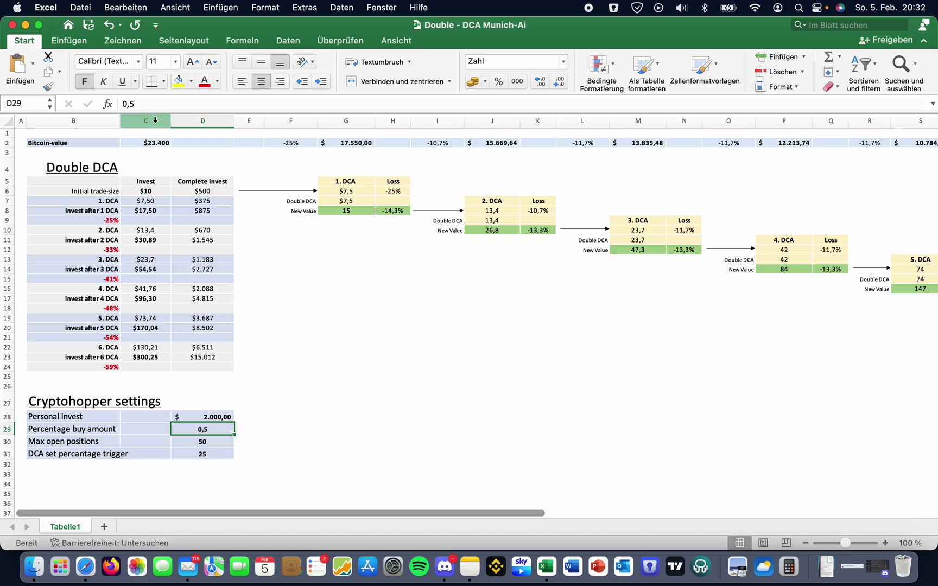
left_click(153, 191)
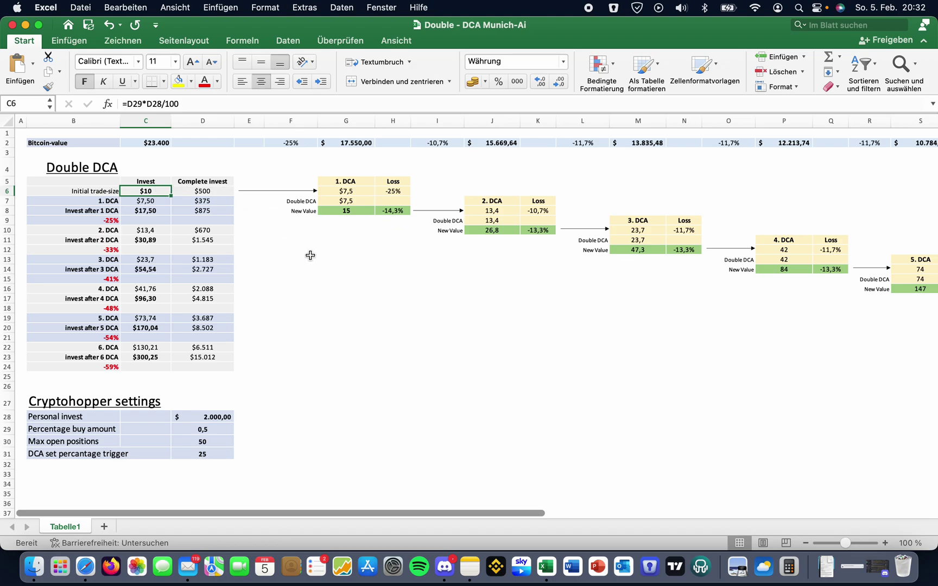
left_click(215, 444)
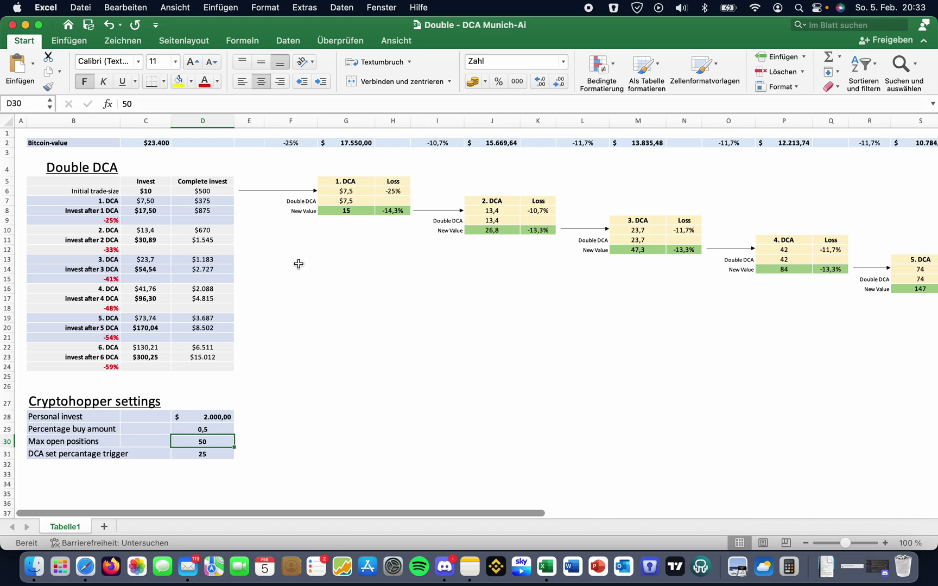
Step: Switch to the Cryptohopper statistics in Safari and examine the daily buys and sells chart
left_click(85, 566)
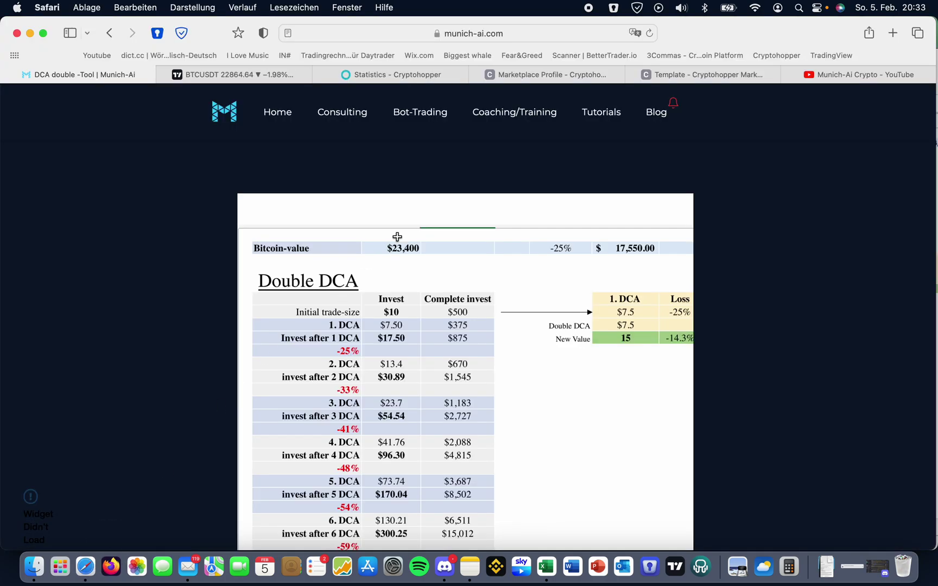
mouse_move(534, 69)
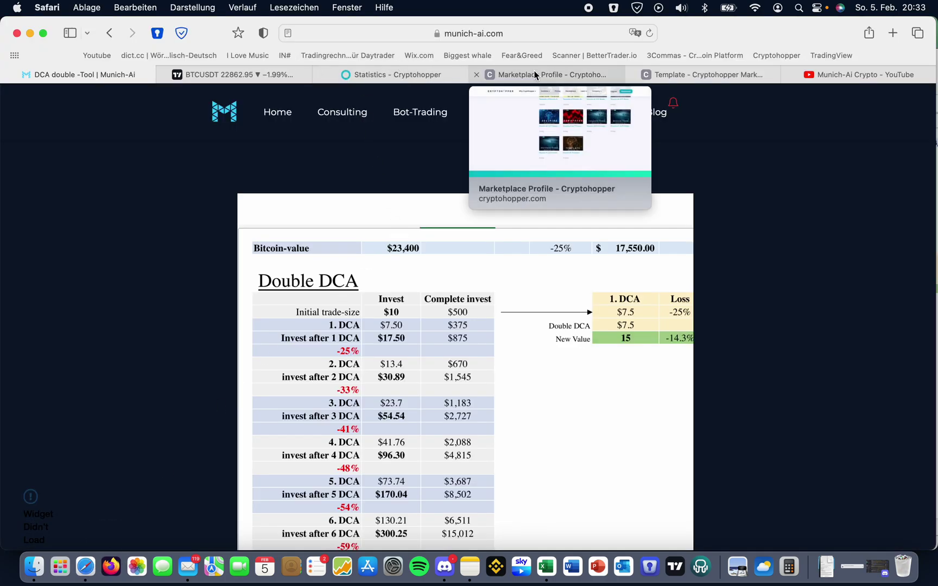
left_click(396, 74)
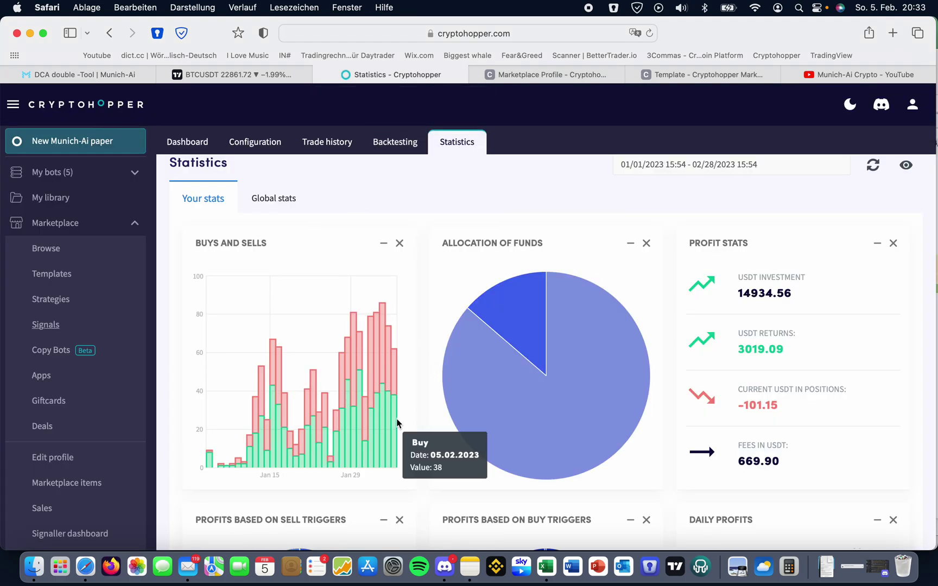
mouse_move(395, 369)
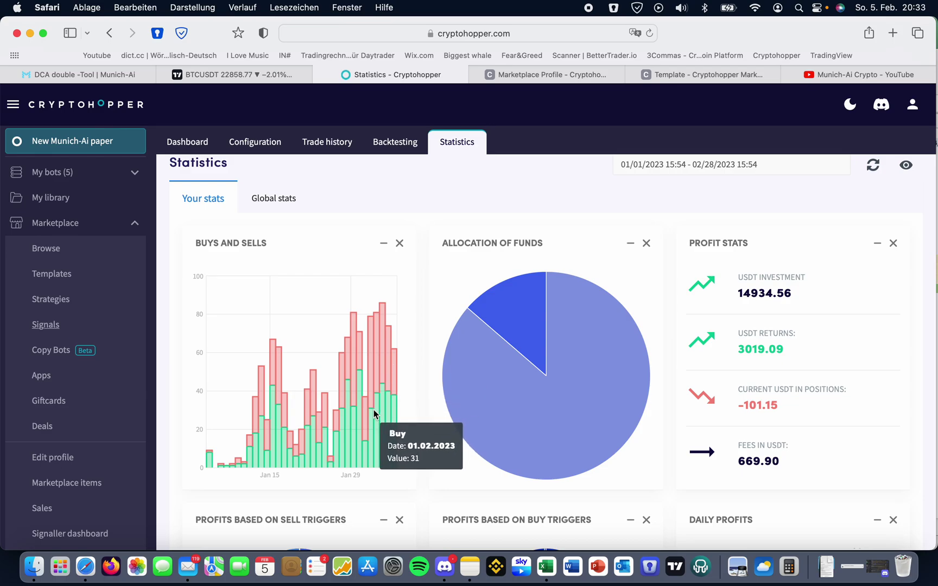
scroll(423, 254, "down", 15)
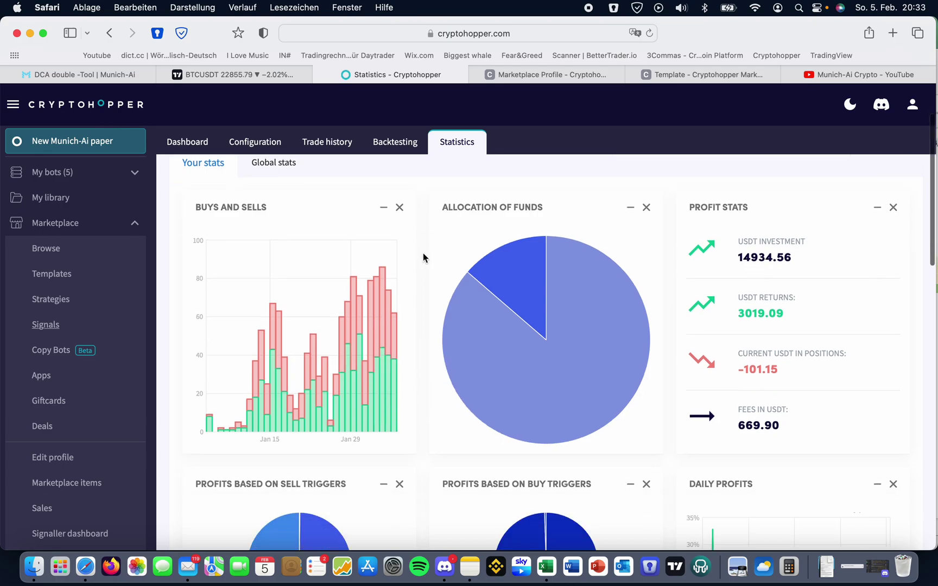
scroll(319, 308, "up", 15)
Step: Open the New Munich-Ai paper bot's dashboard and review the cost and result of its open positions
left_click(205, 142)
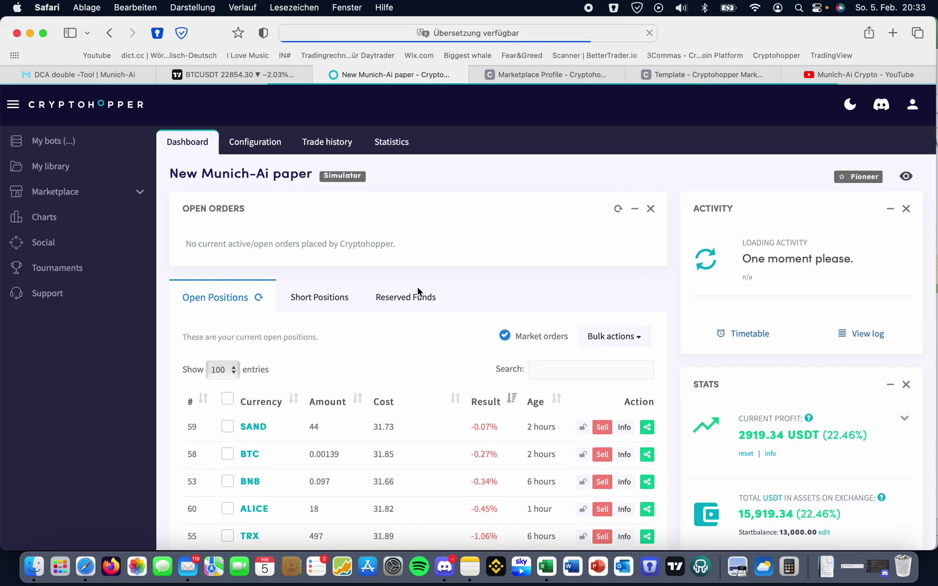
scroll(572, 413, "down", 5)
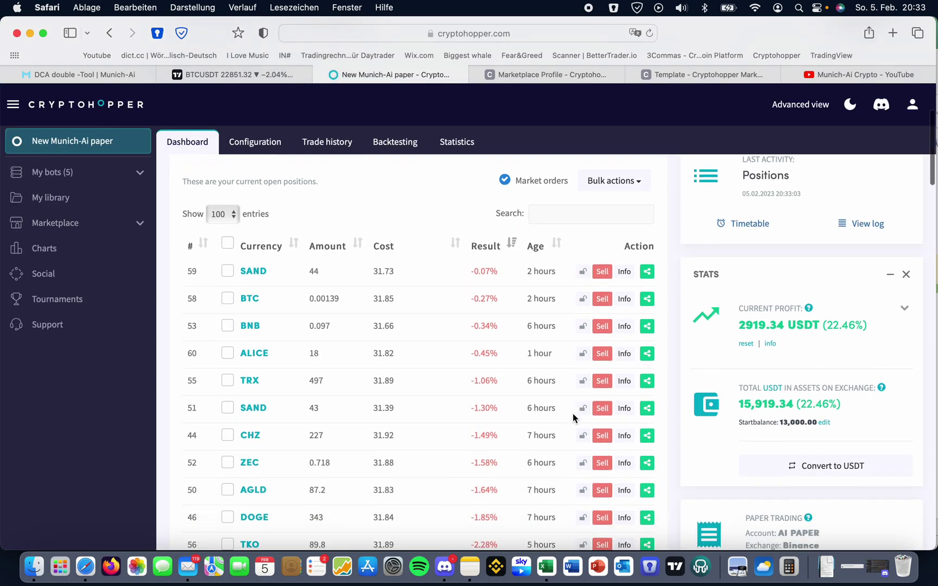
scroll(452, 361, "down", 3)
scroll(452, 361, "up", 6)
scroll(453, 361, "down", 4)
scroll(452, 361, "down", 2)
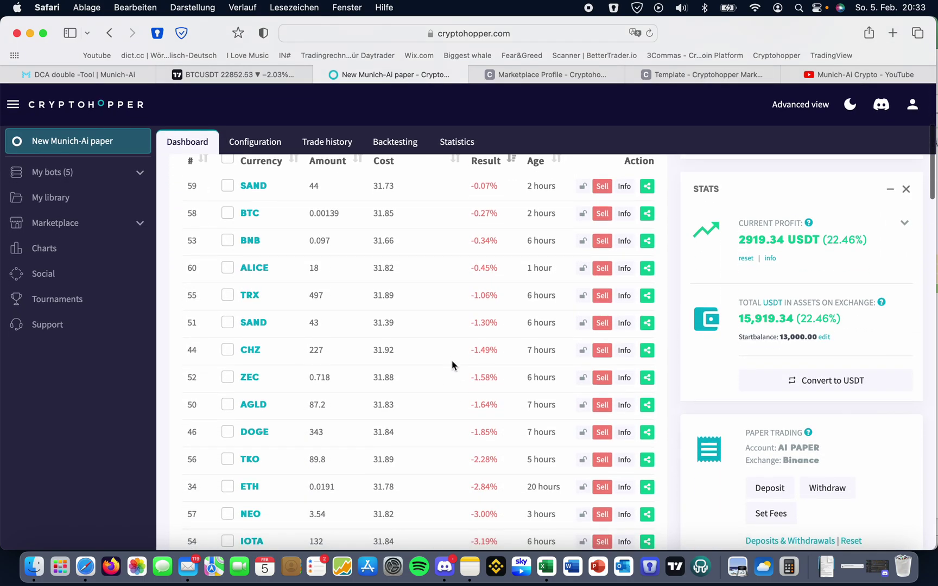
Step: Switch to the Excel workbook and inspect the formulas for the initial trade size, the 1. DCA amount and its new value
left_click(547, 567)
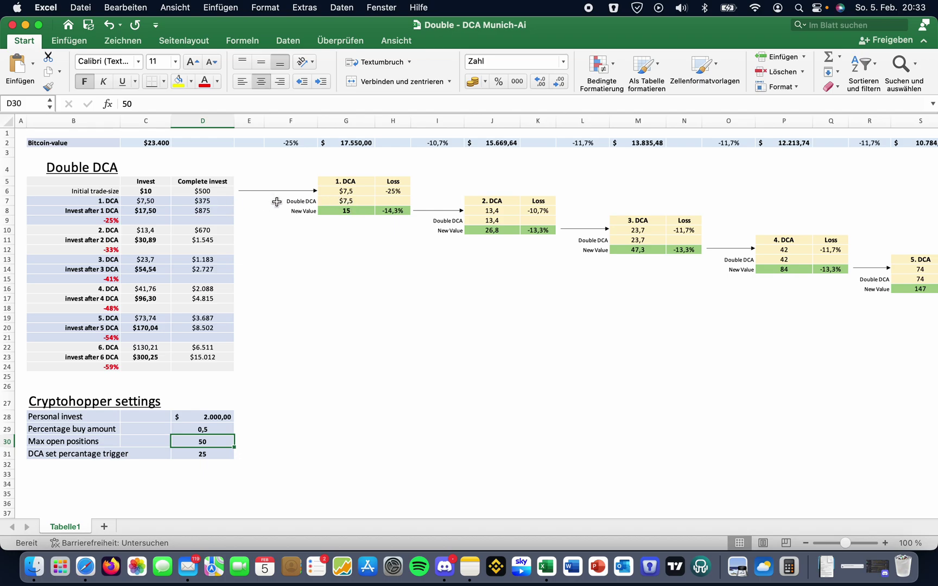
left_click(161, 191)
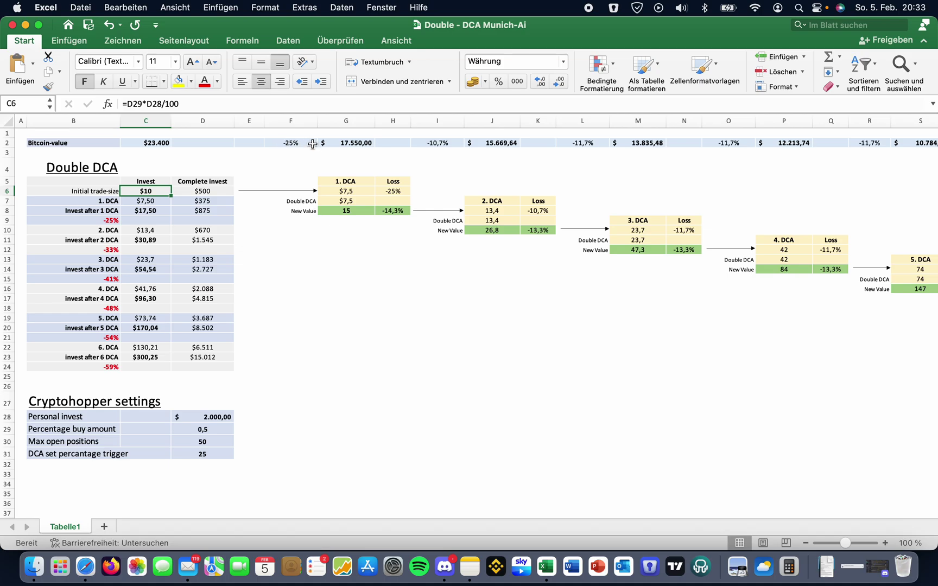
left_click(340, 193)
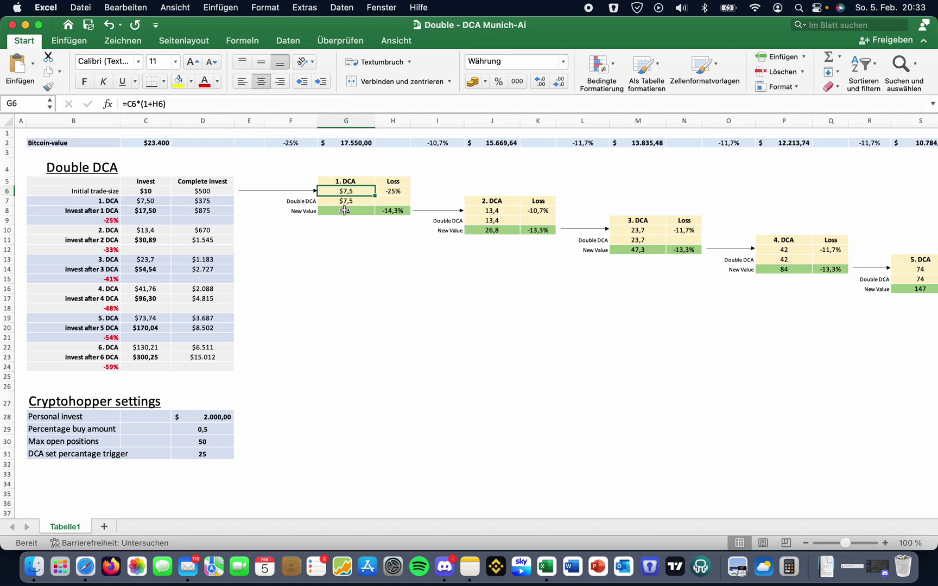
left_click(344, 210)
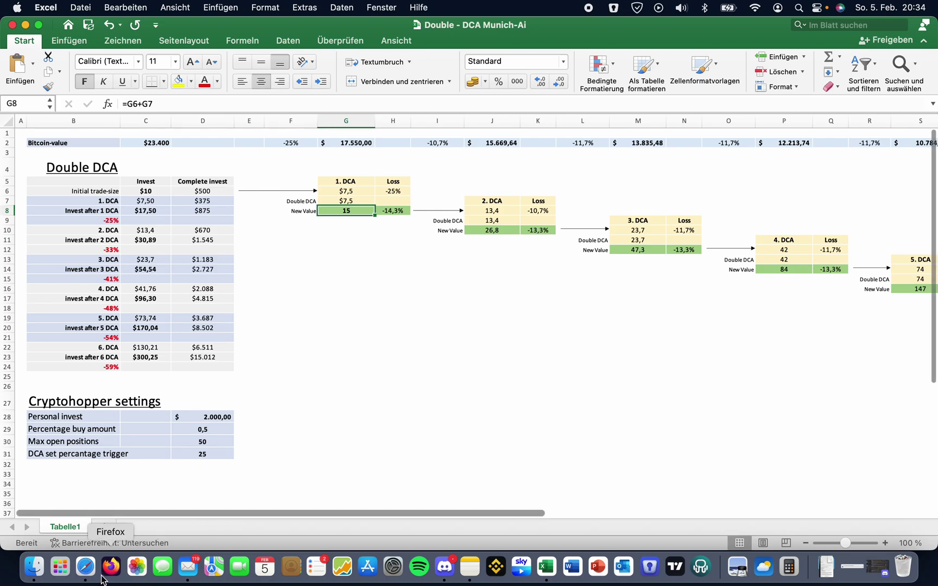
Step: Switch to the Bitcoin chart on TradingView in Safari and measure a drop of about 26% from the current price with the Price Range tool
left_click(85, 566)
left_click(240, 74)
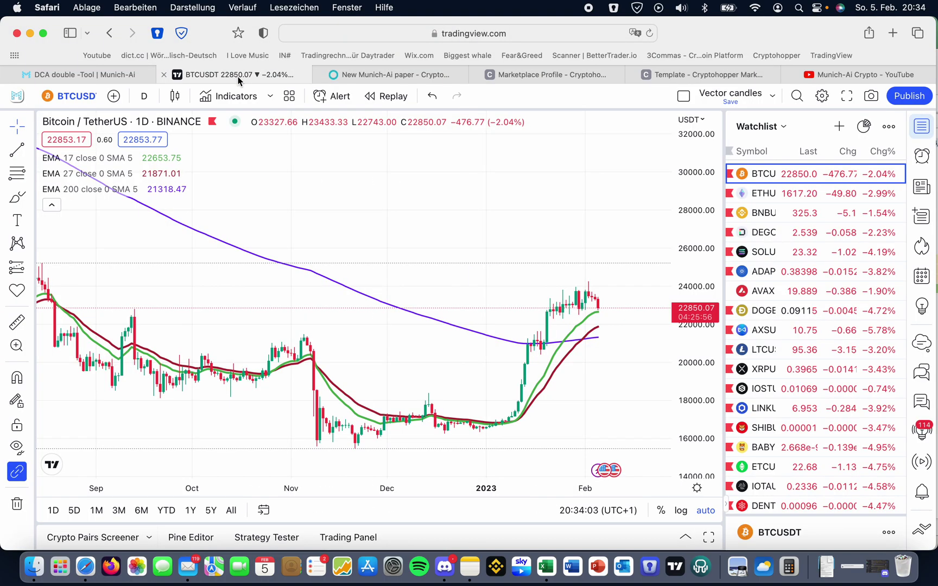
scroll(473, 210, "up", 5)
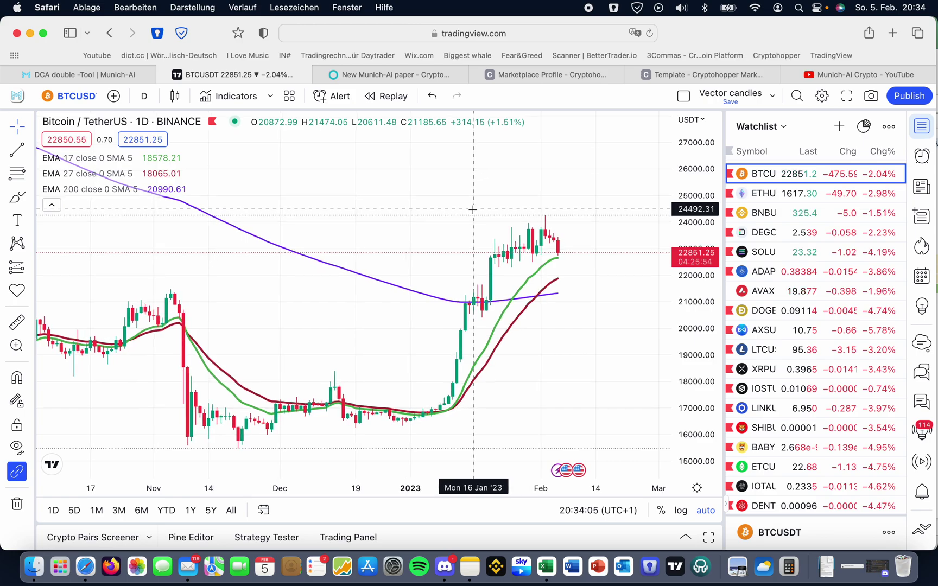
left_click(30, 268)
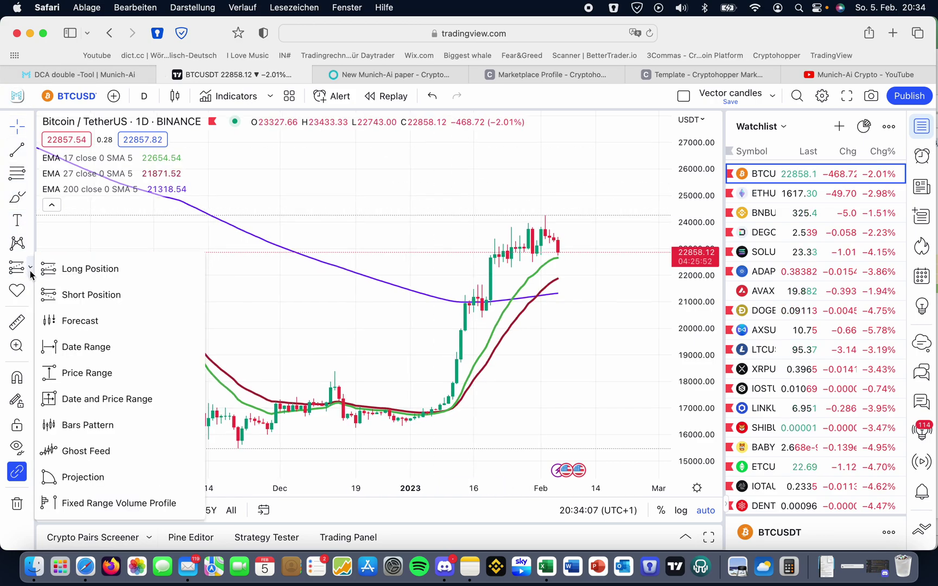
left_click(60, 367)
left_click(574, 253)
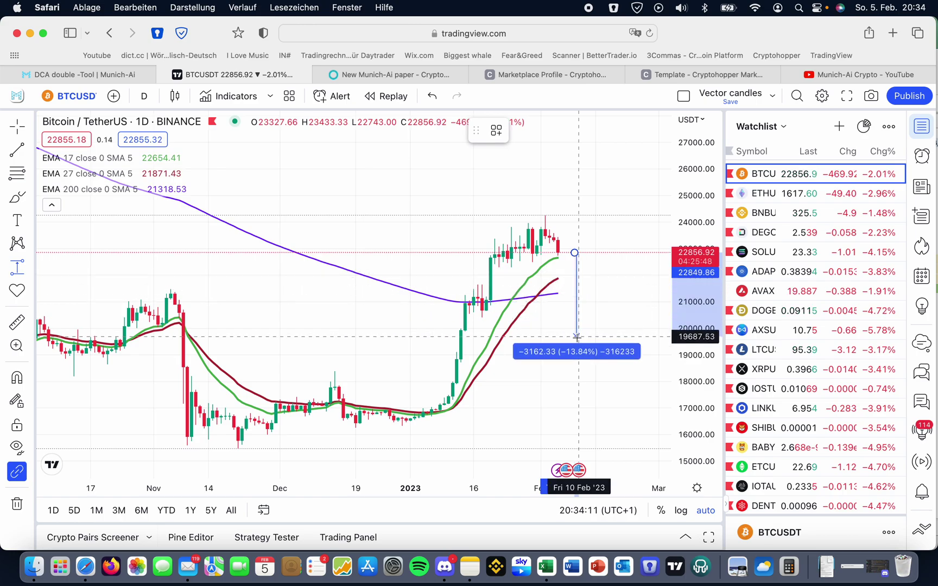
left_click(537, 413)
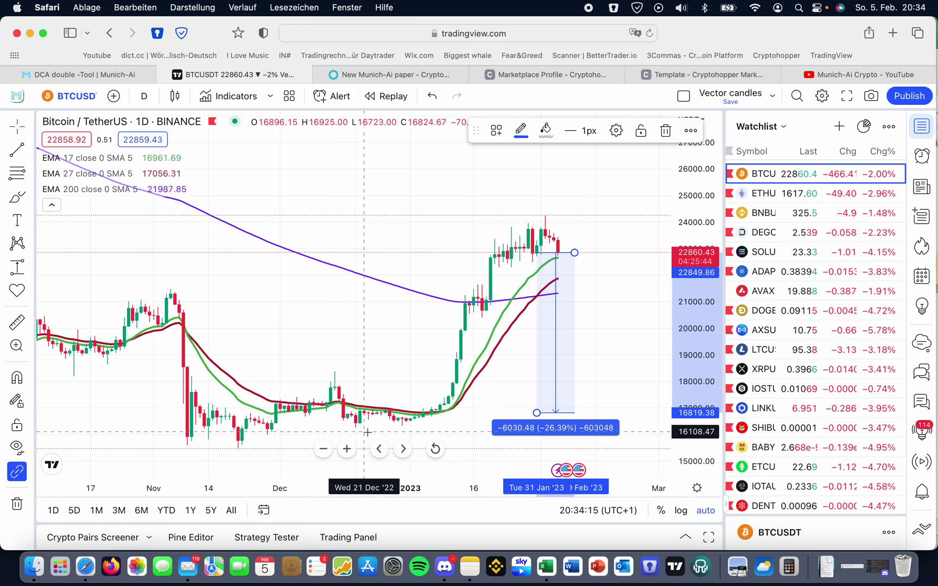
scroll(370, 435, "down", 5)
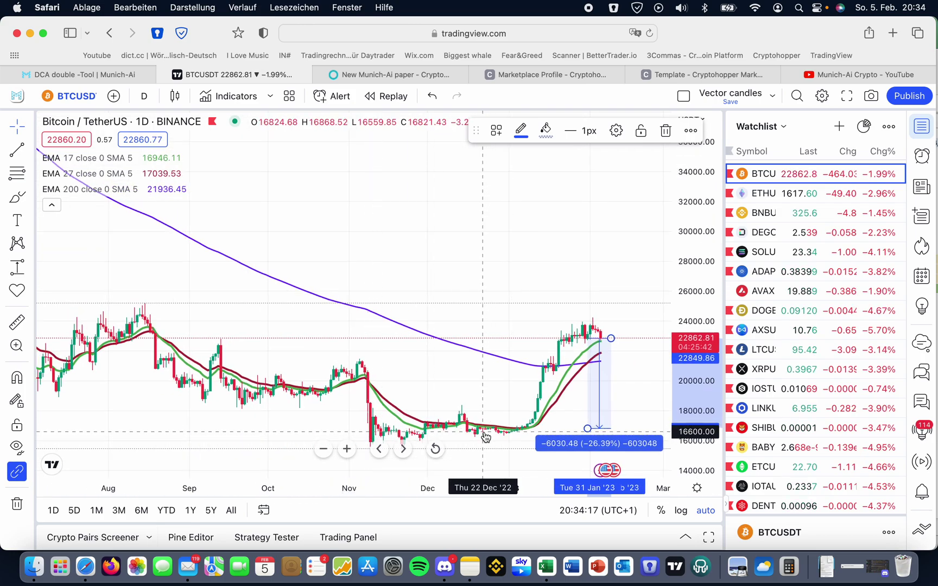
scroll(478, 437, "down", 2)
scroll(478, 436, "down", 2)
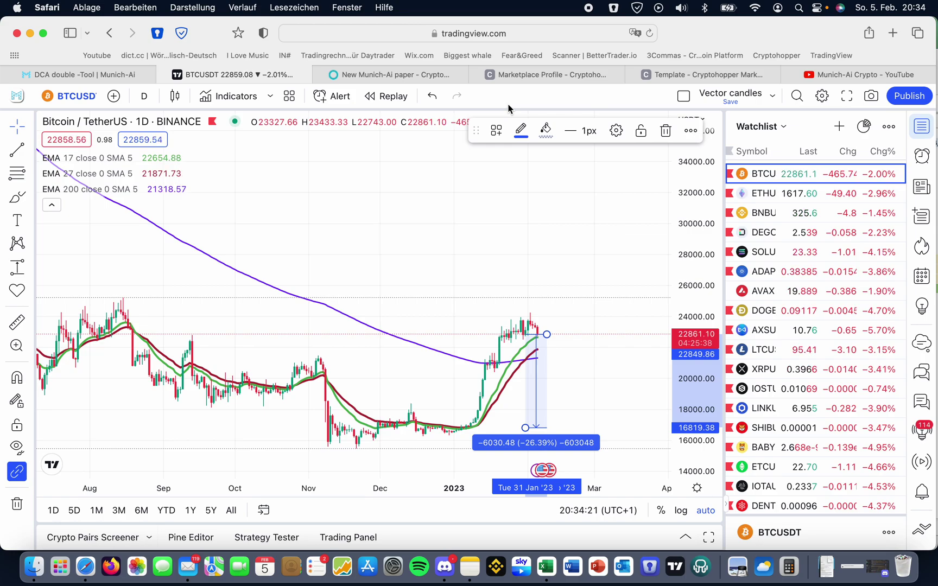
left_click(421, 76)
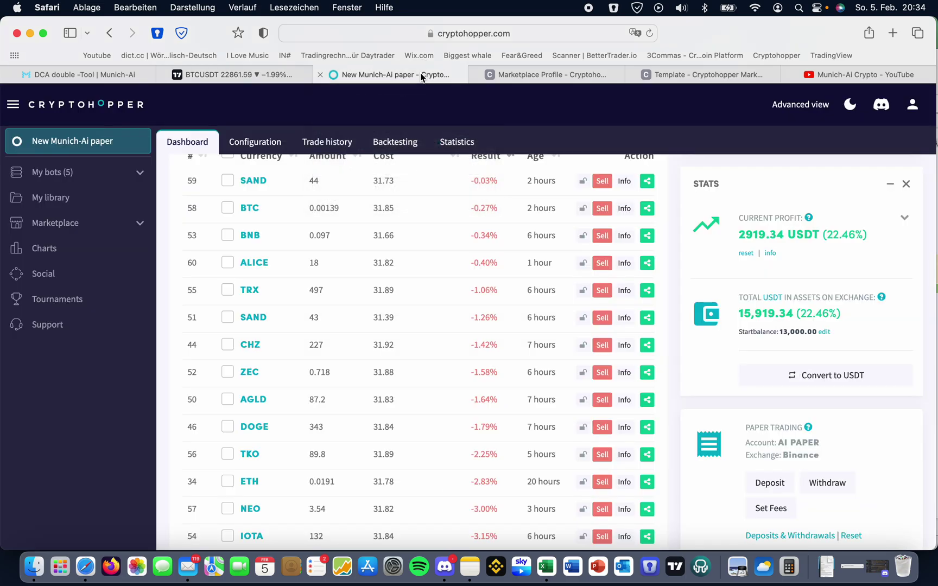
left_click(241, 75)
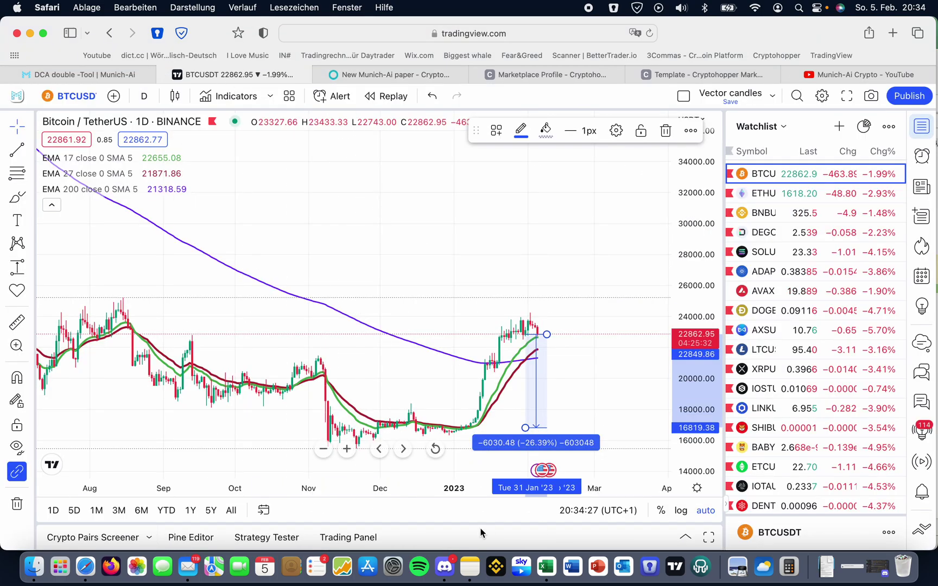
Step: Switch to the Excel workbook and inspect the complete-invest formulas after the first and second DCA and the DCA percentage trigger cell
left_click(546, 568)
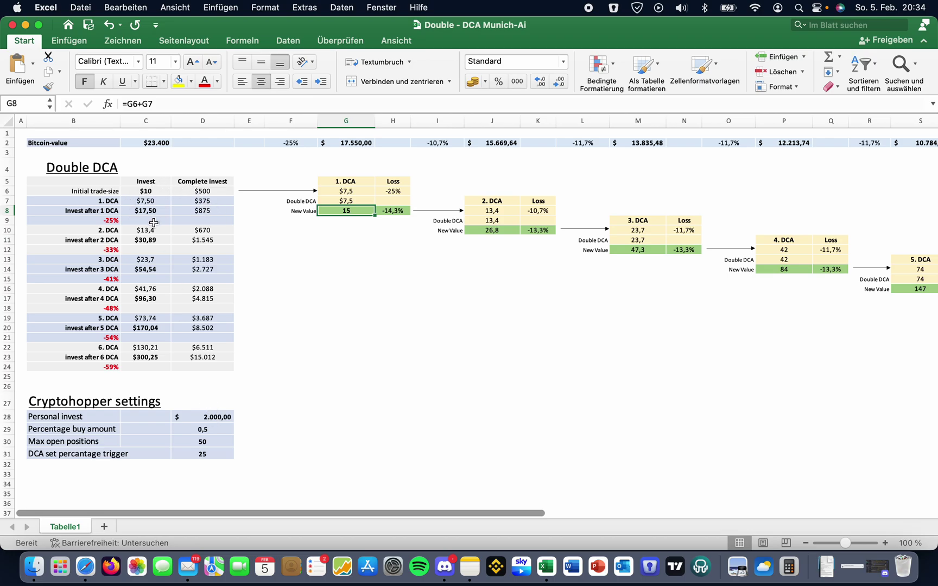
left_click(213, 209)
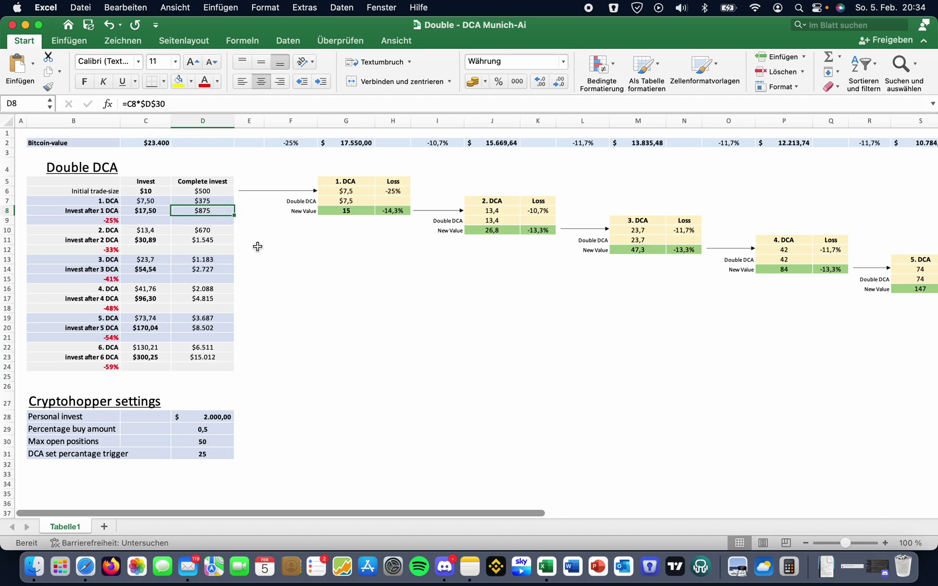
left_click(215, 241)
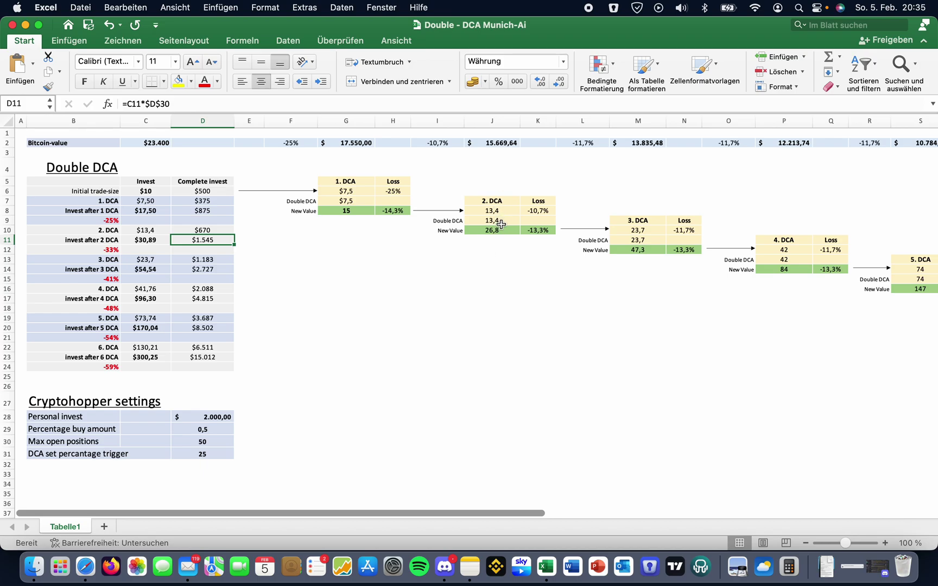
scroll(442, 341, "down", 3)
scroll(477, 243, "up", 3)
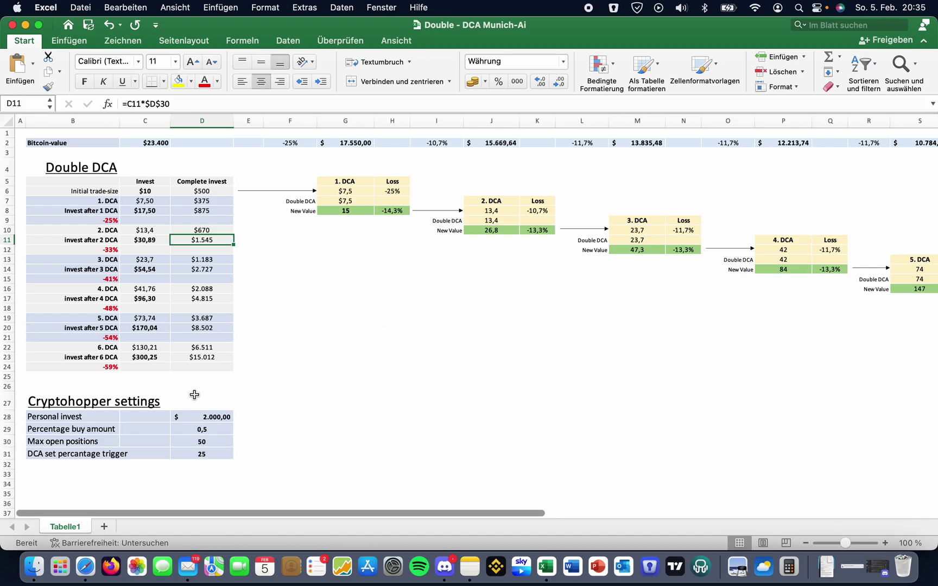
left_click(210, 455)
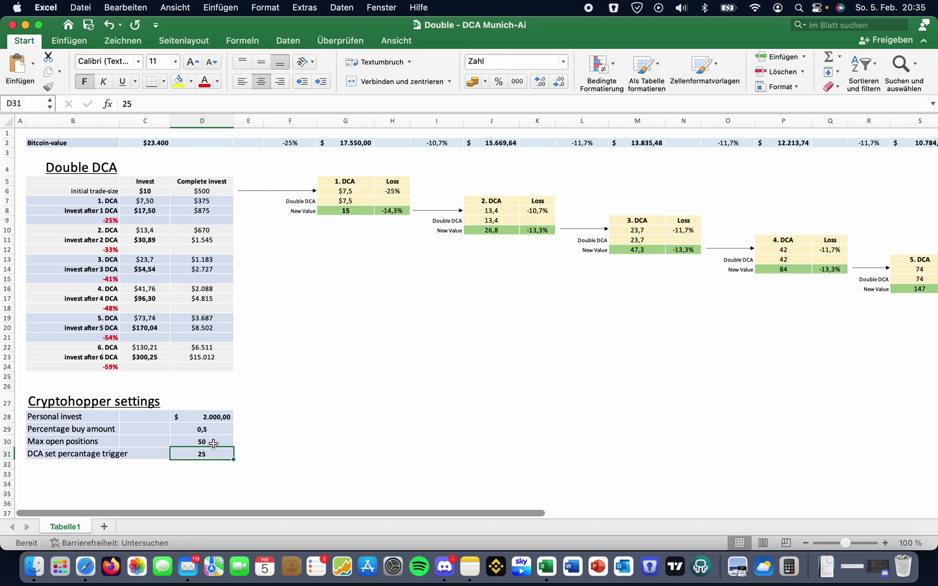
Step: Switch to Safari and view the New Munich-Ai paper dashboard and the Munich-Ai templates on the Cryptohopper marketplace profile
left_click(86, 568)
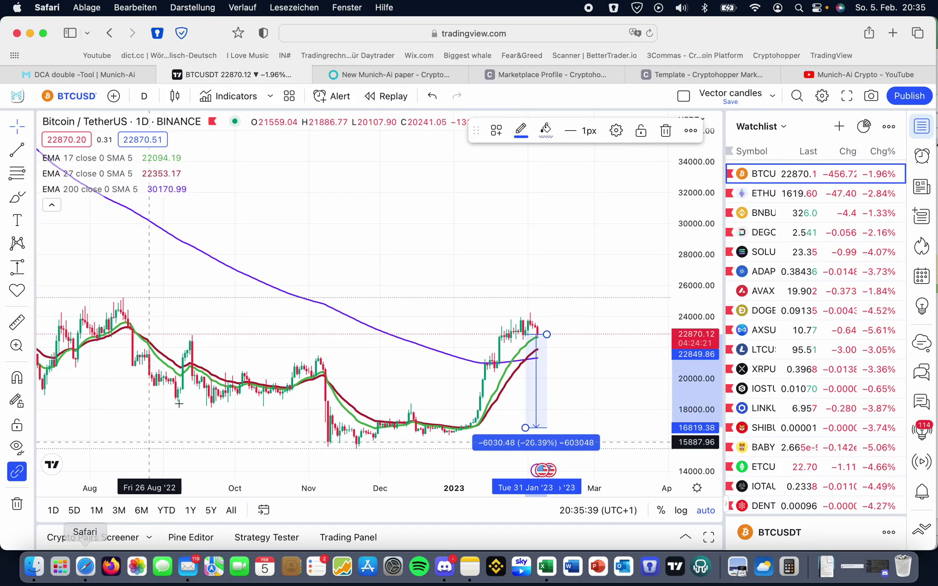
left_click(369, 74)
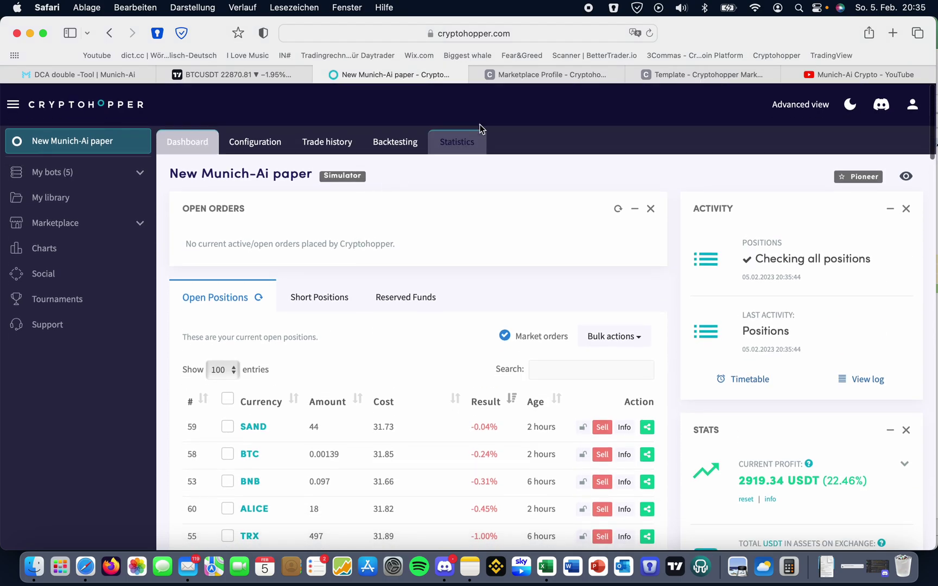
left_click(546, 74)
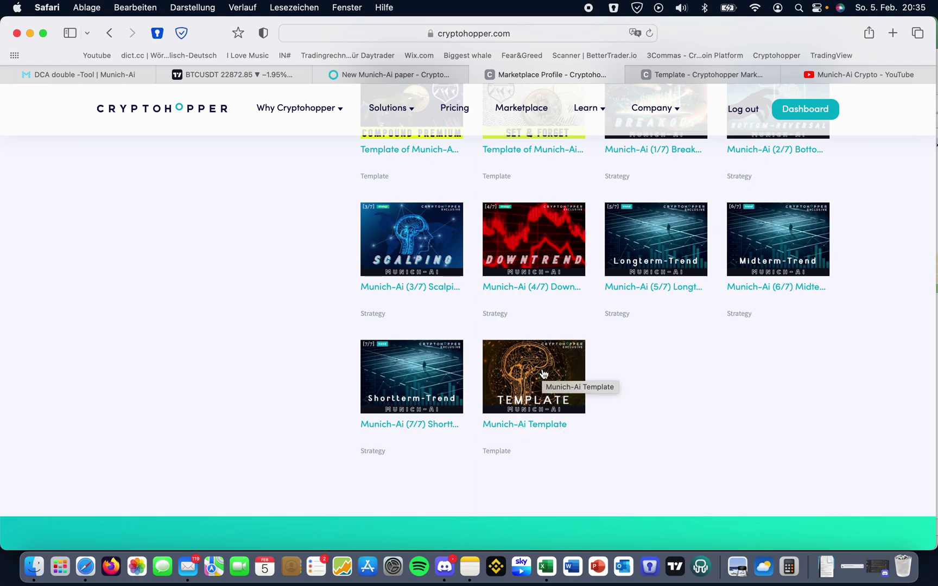
Step: Switch to the Excel workbook and set the personal invest in the Cryptohopper settings to 10.000
left_click(547, 567)
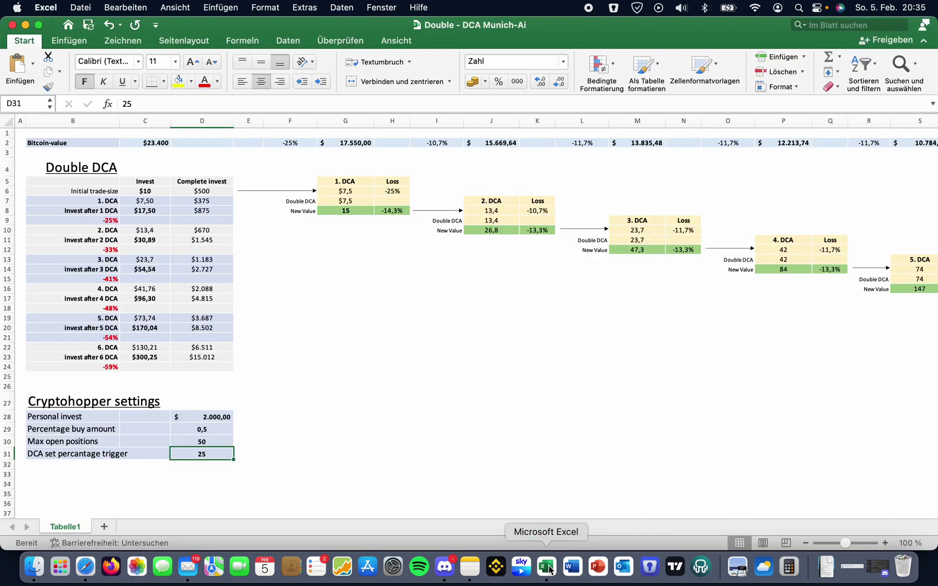
left_click(203, 444)
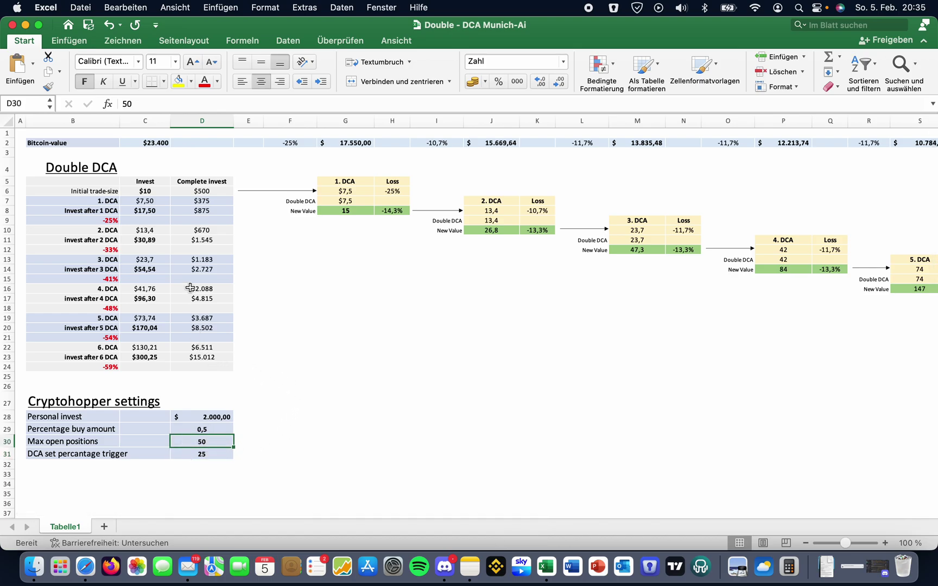
left_click(213, 416)
type("1")
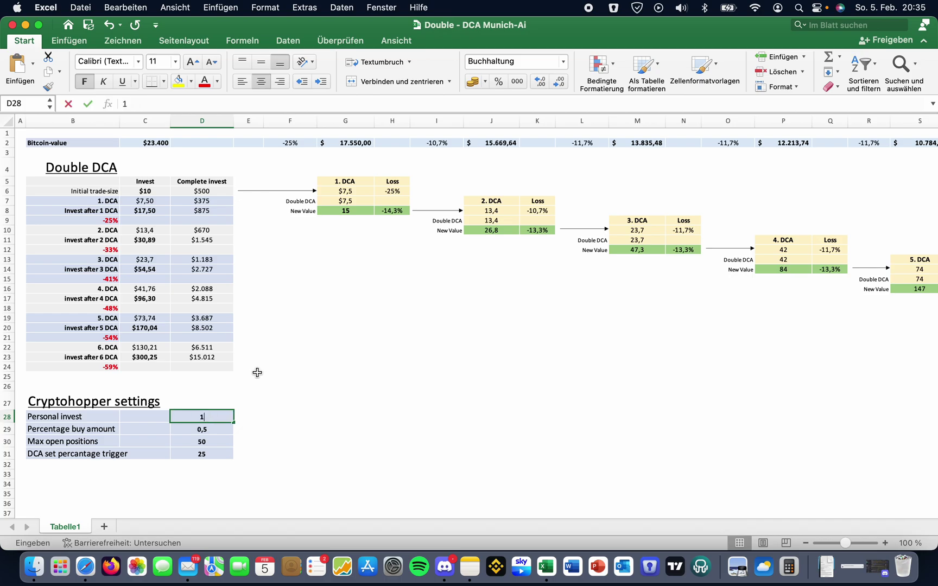
type("0.0000")
key("Return")
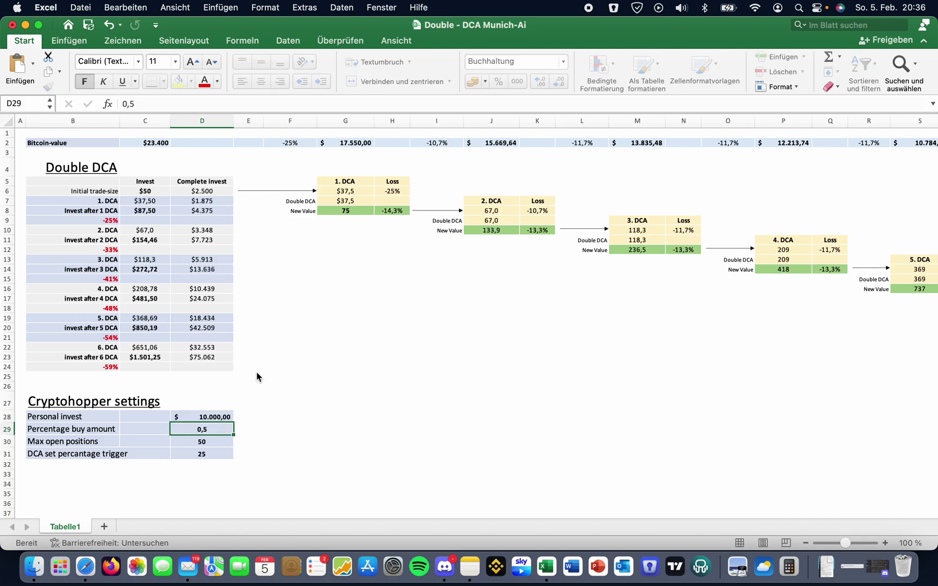
Step: Set the percentage buy amount to 0,1 and inspect the initial trade-size formula
type("0,1")
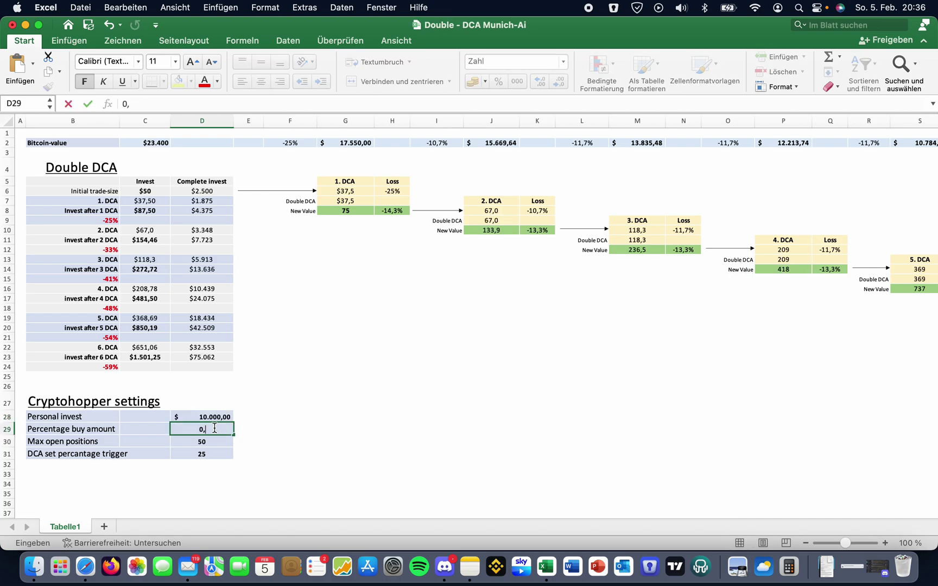
key("Return")
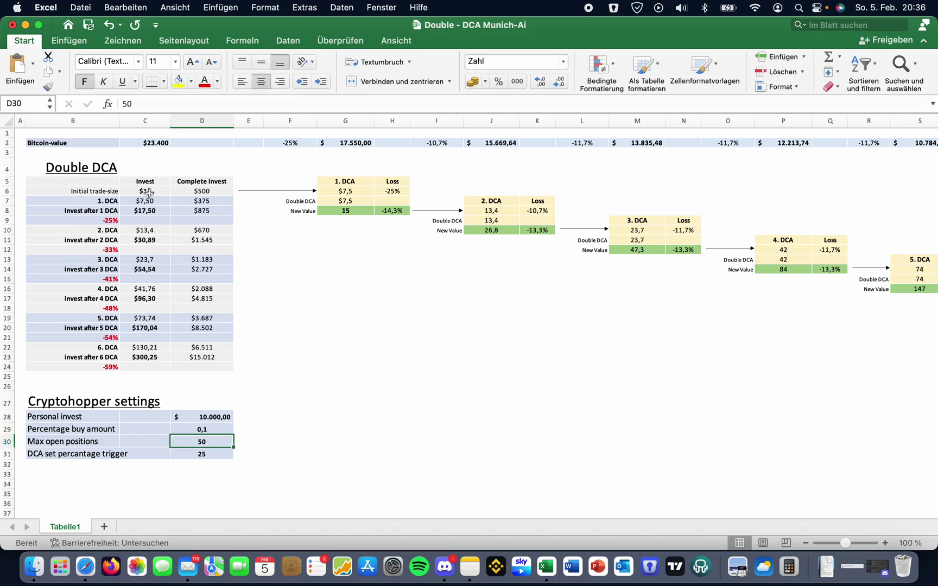
left_click(148, 194)
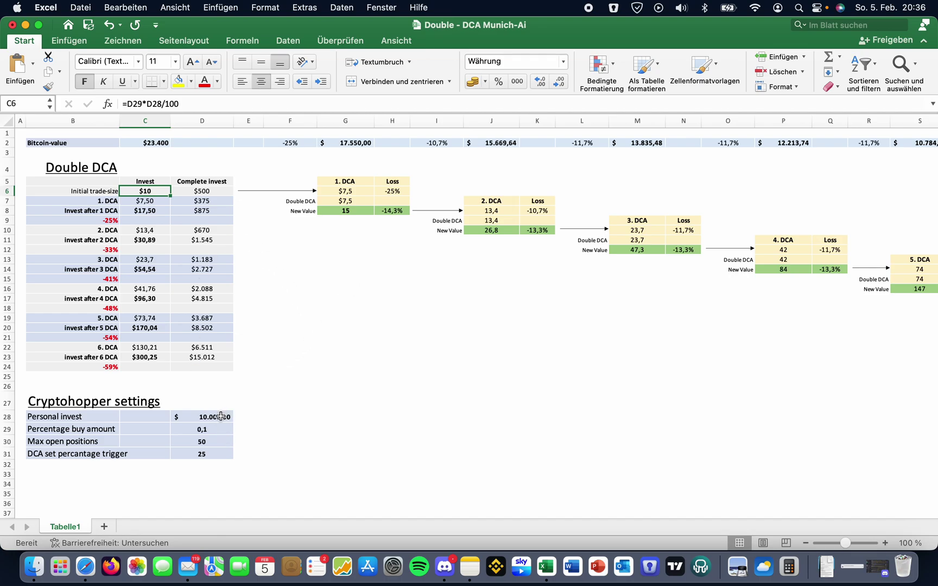
Step: Switch to the TradingView Bitcoin chart in Safari and delete the price range measurement
left_click(81, 567)
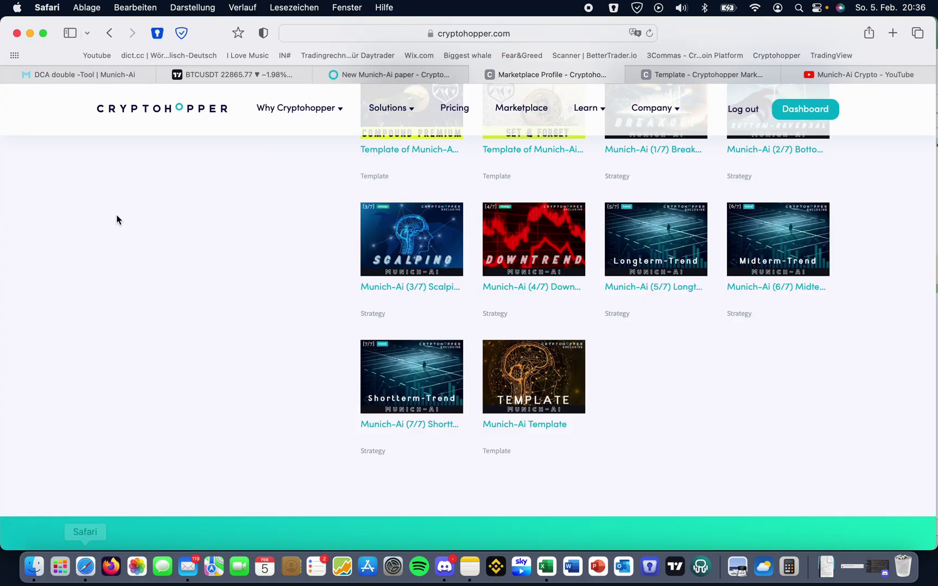
left_click(260, 75)
scroll(288, 272, "up", 2)
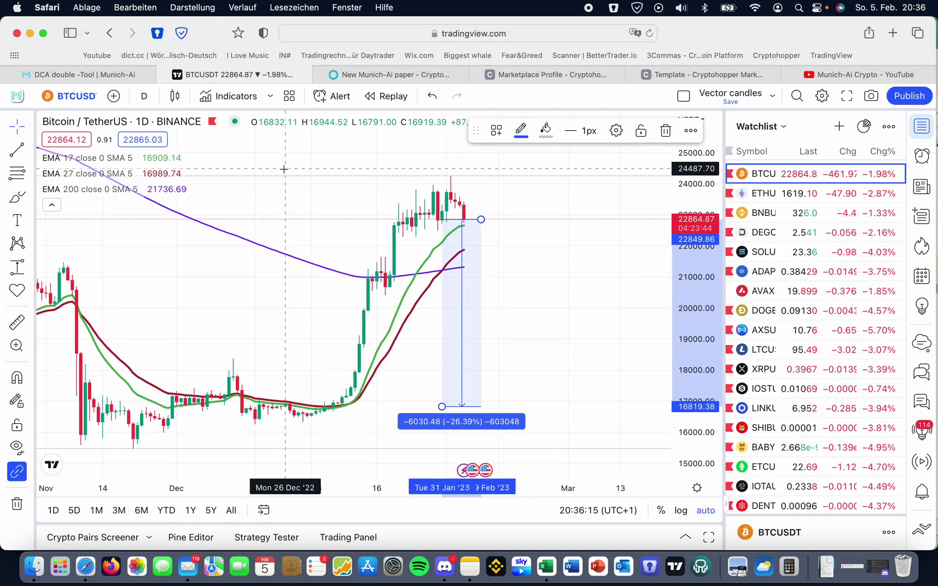
key("BackSpace")
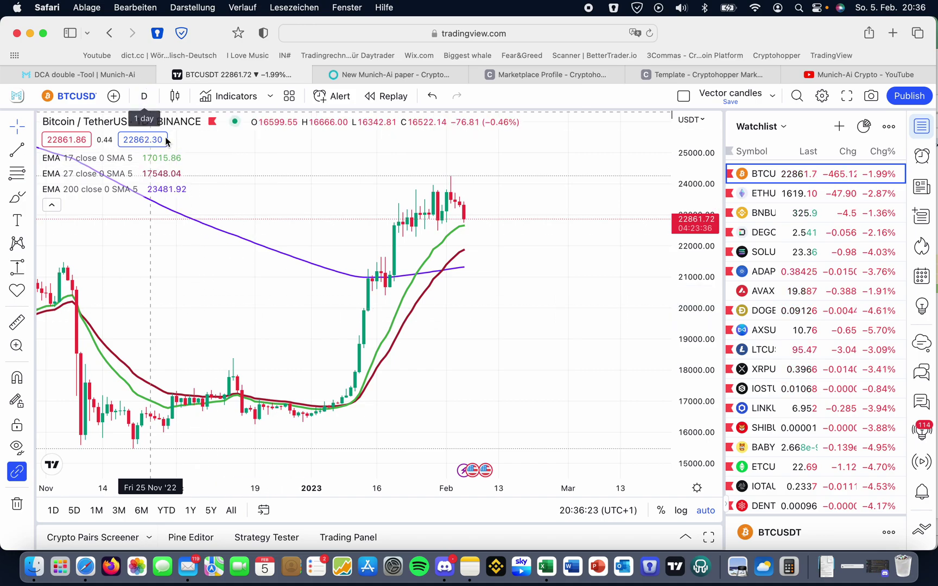
scroll(225, 225, "right", 3)
scroll(229, 225, "left", 4)
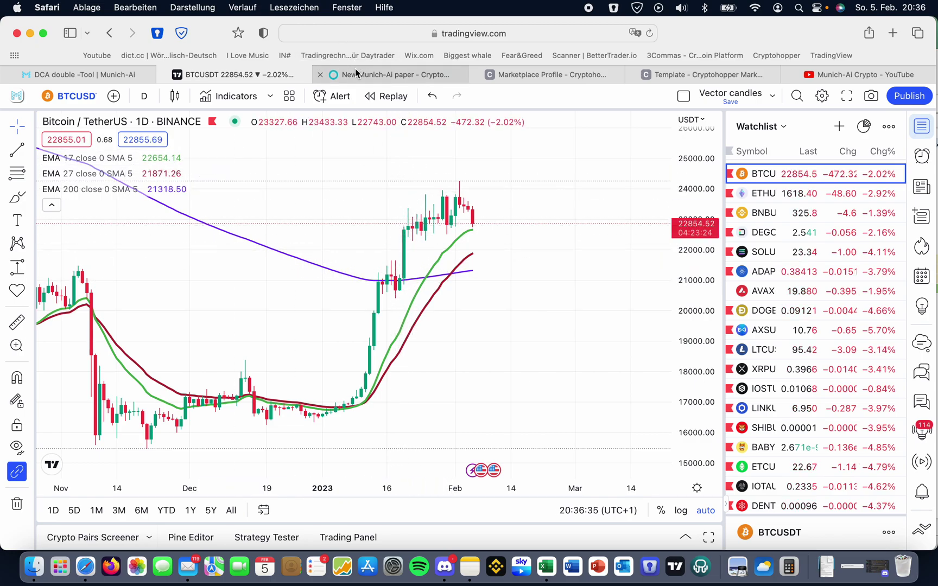
Step: Switch to the Excel workbook and set the percentage buy amount in the Cryptohopper settings to 0,2
left_click(546, 566)
left_click(201, 430)
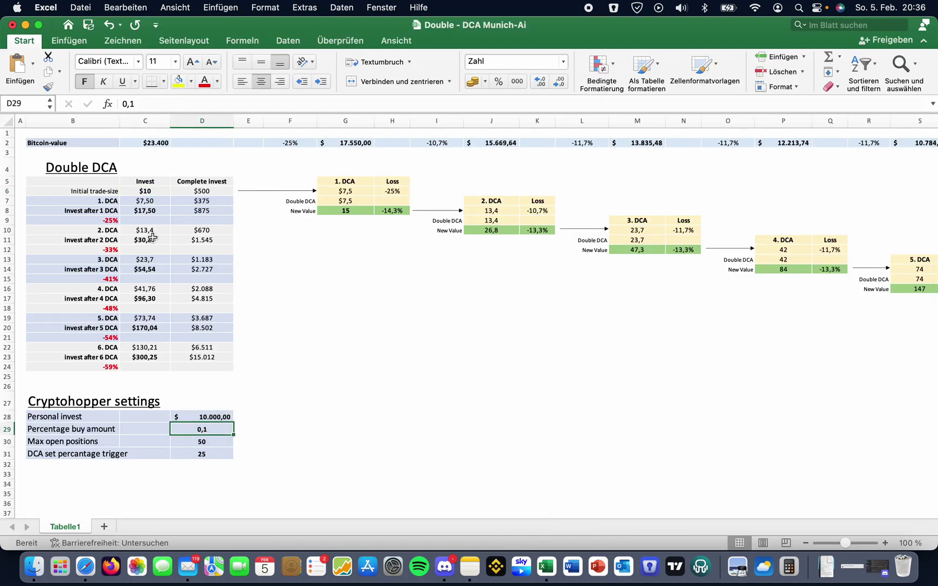
double_click(219, 428)
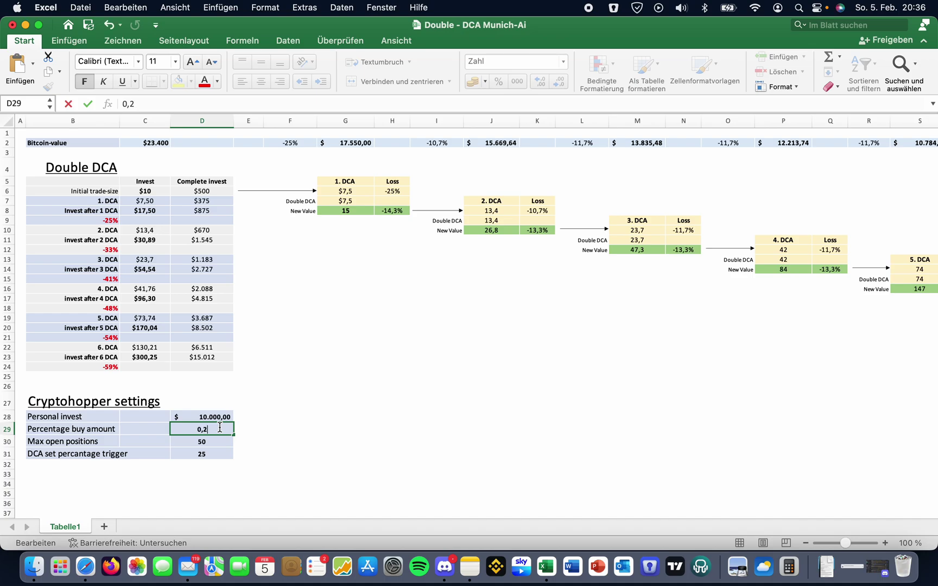
type("2")
key("Return")
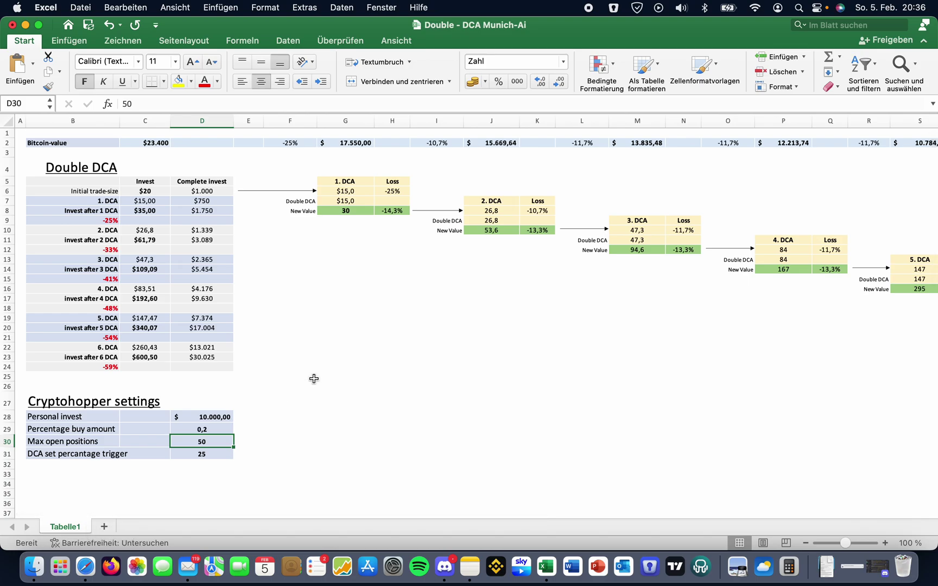
Step: Switch to the TradingView Bitcoin chart in Safari and examine the price drop from the November 2021 peak to January 2022
left_click(87, 569)
scroll(304, 346, "down", 6)
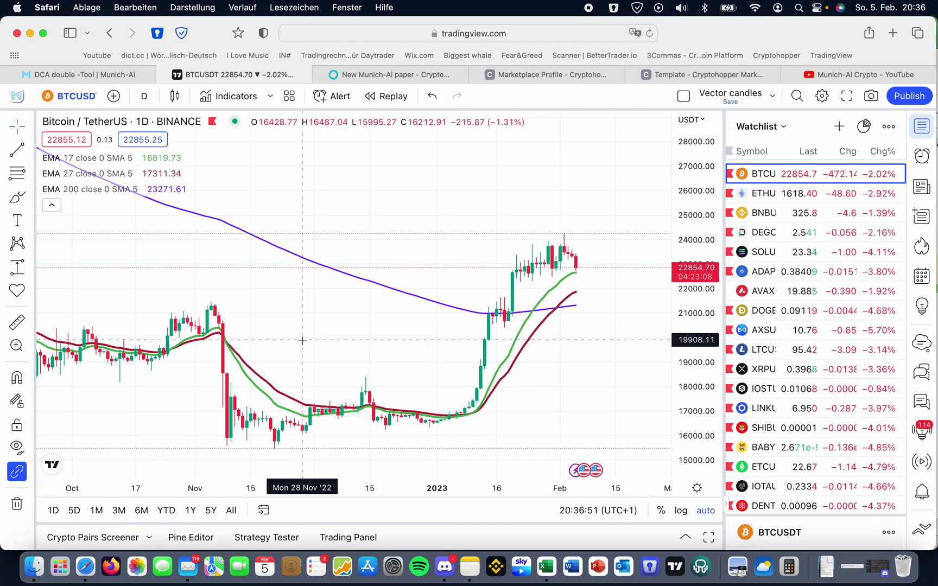
scroll(304, 346, "left", 15)
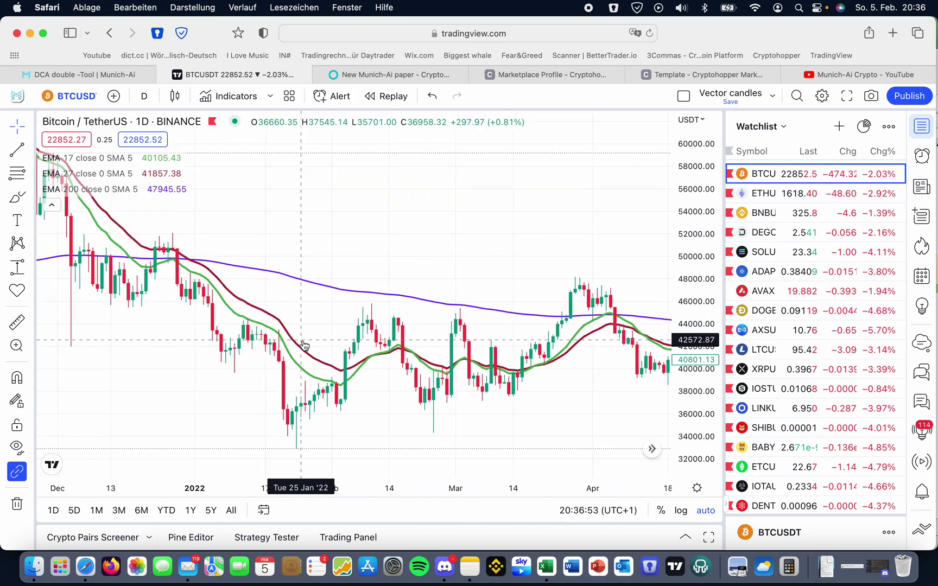
scroll(304, 346, "left", 10)
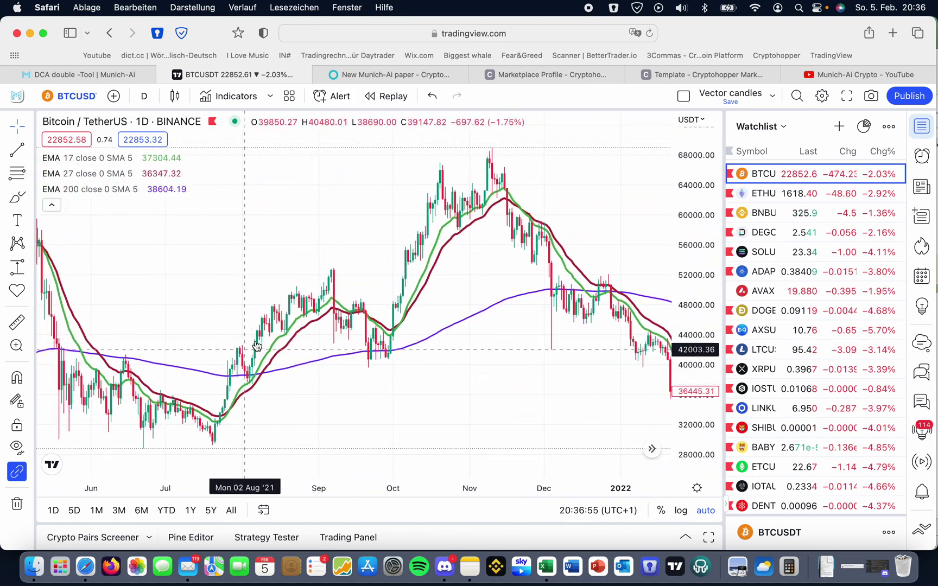
scroll(363, 318, "right", 10)
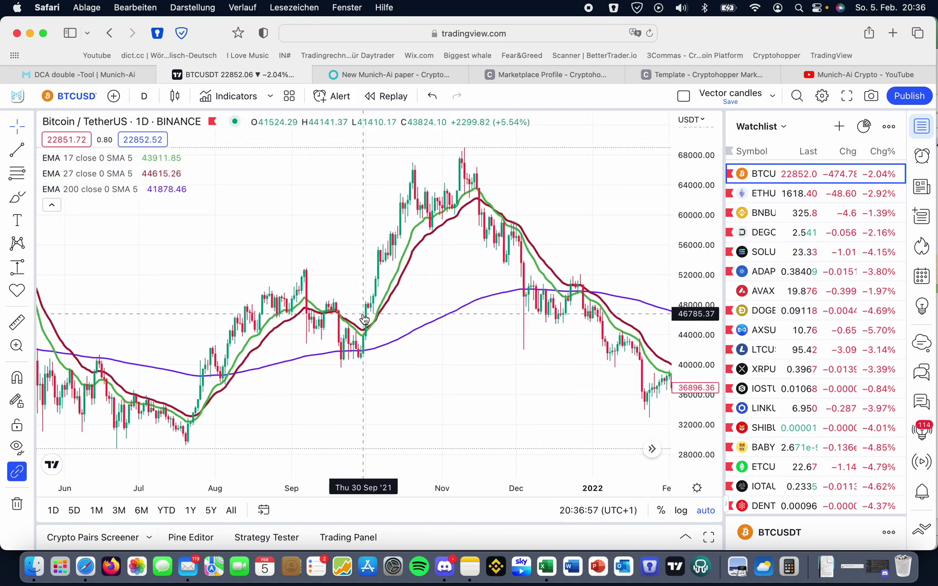
scroll(364, 319, "up", 2)
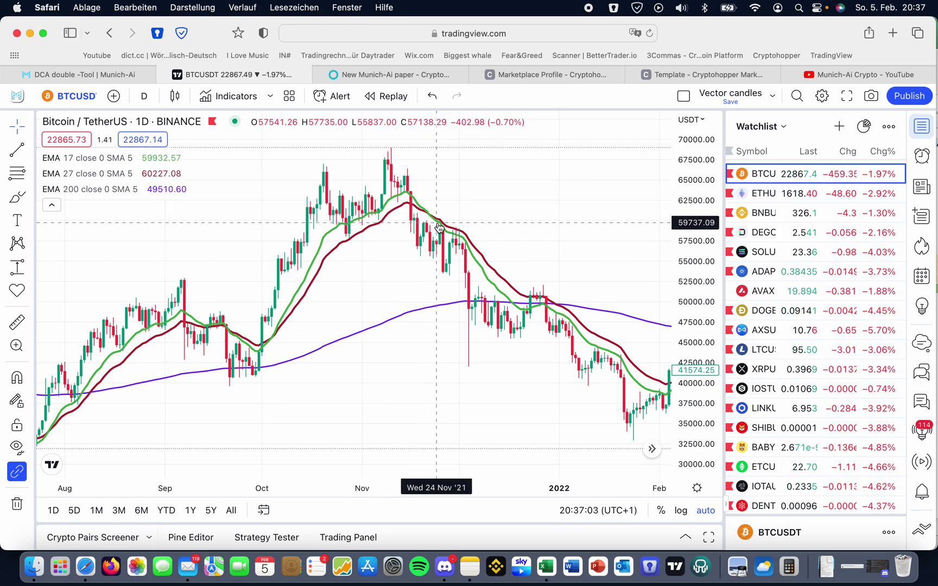
scroll(424, 214, "up", 4)
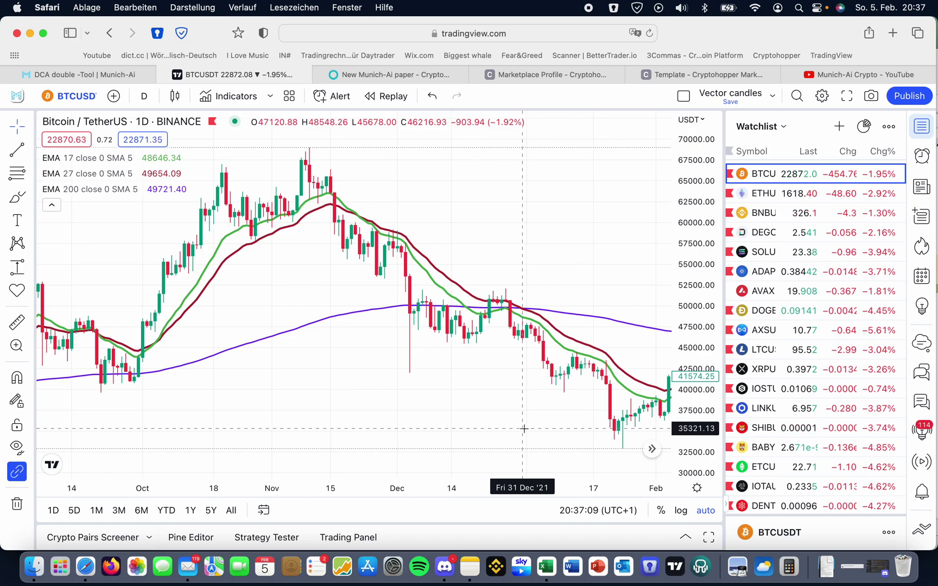
Step: Switch to the Excel workbook and examine the Double DCA table's complete invest amounts and the loss percentages after the third and fourth DCA
left_click(546, 566)
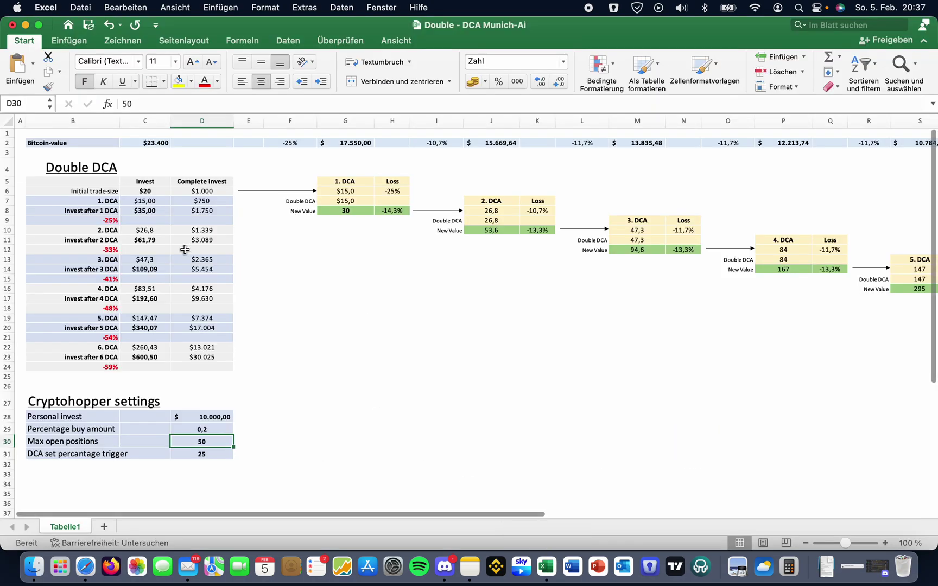
scroll(185, 249, "down", 1)
scroll(185, 250, "left", 1)
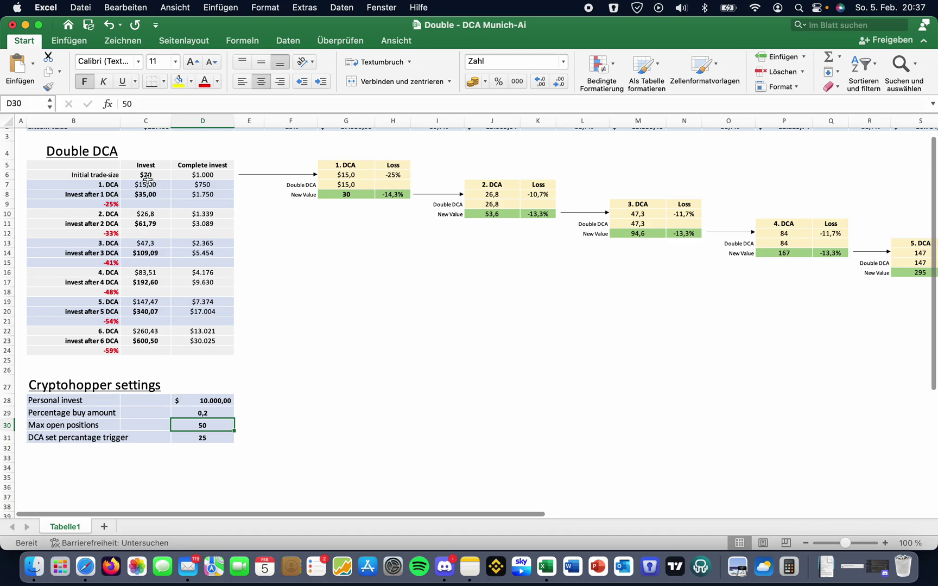
scroll(315, 200, "up", 1)
scroll(314, 201, "right", 1)
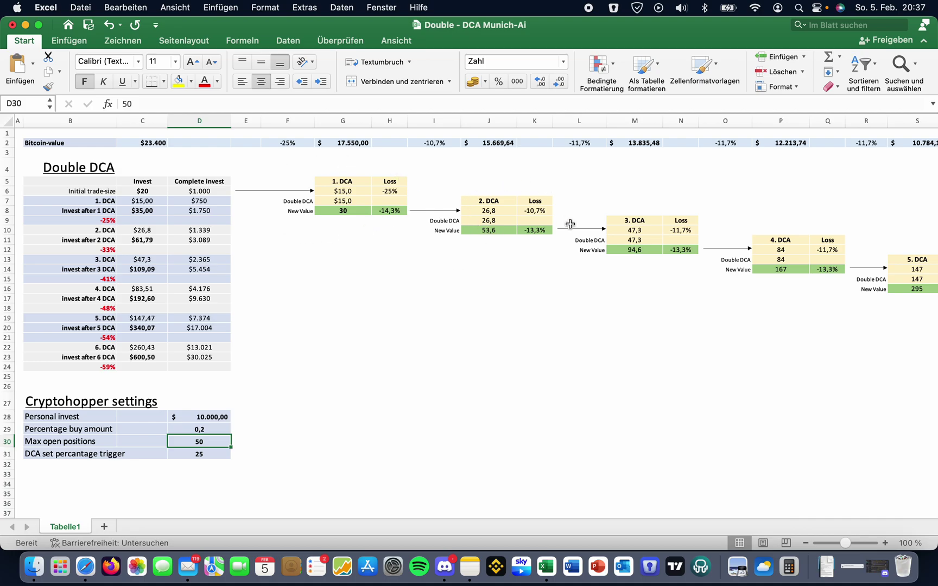
left_click(198, 212)
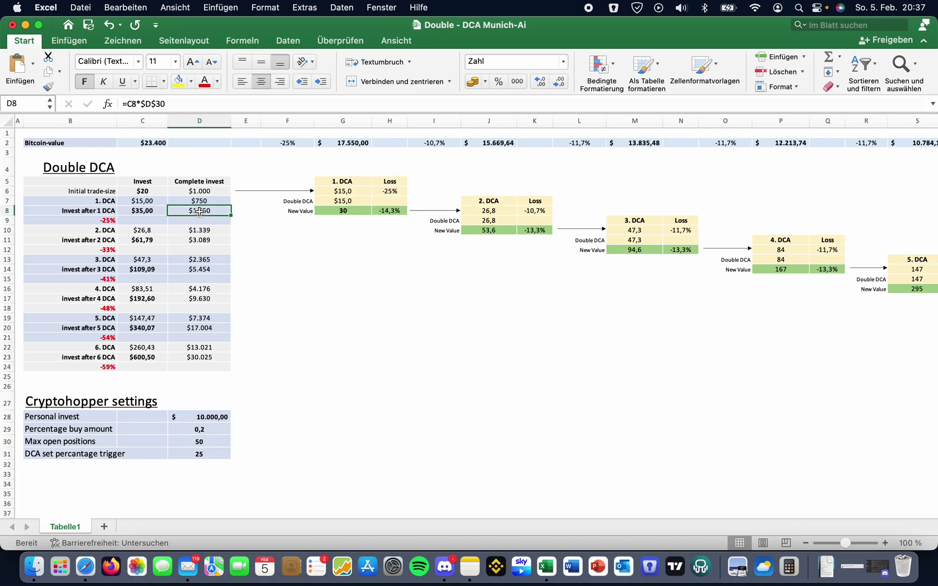
left_click(200, 242)
left_click(114, 279)
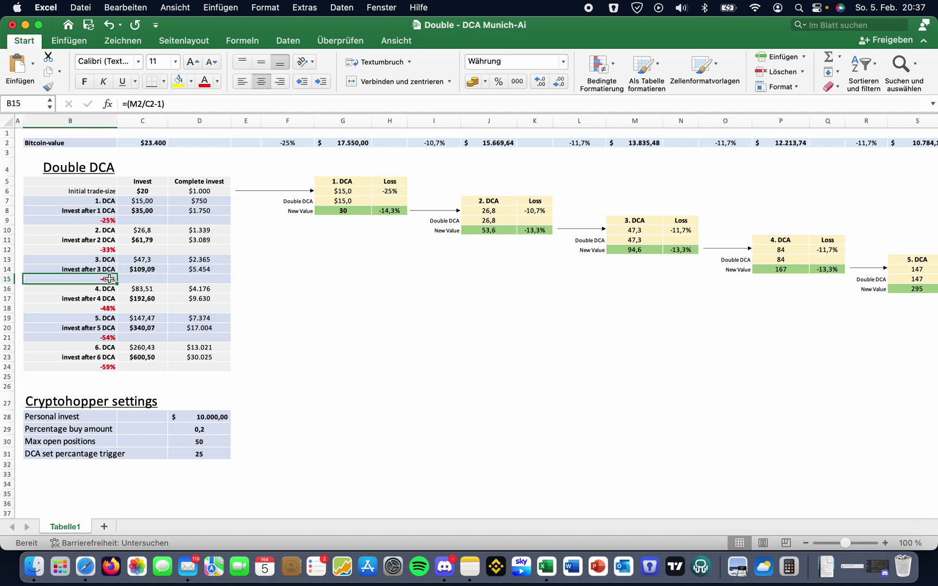
left_click(103, 308)
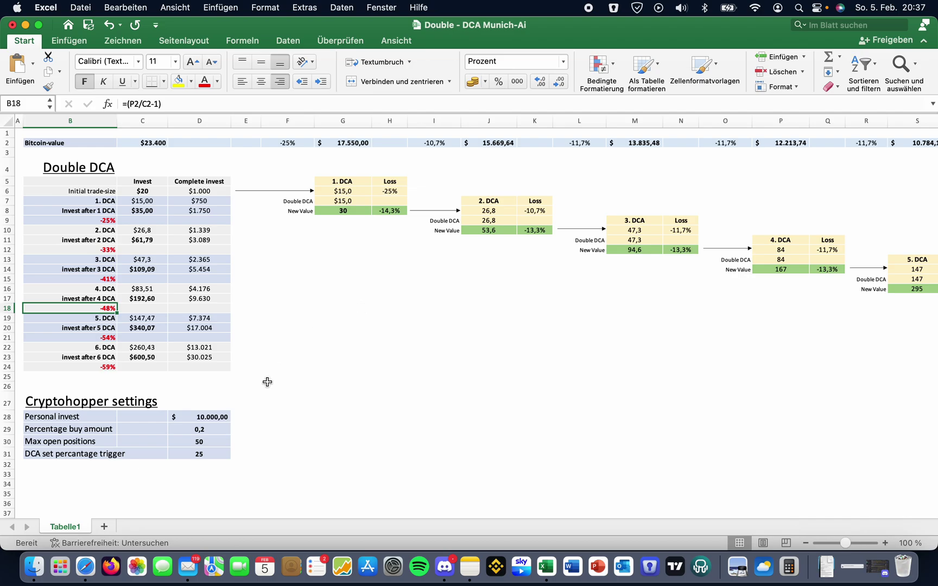
Step: Set the percentage buy amount in the Cryptohopper settings to 0,1 and review the DCA stages through the 6. DCA
left_click(210, 430)
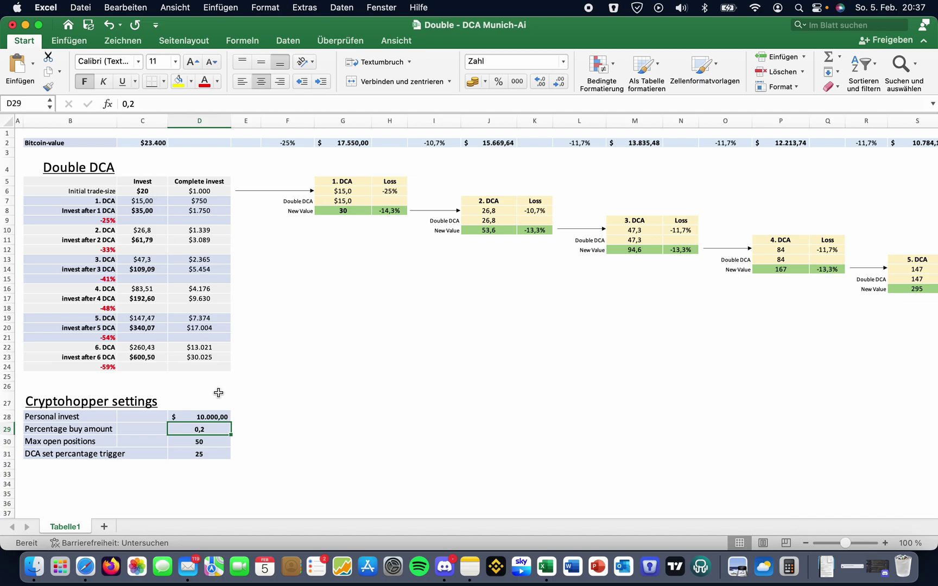
double_click(216, 427)
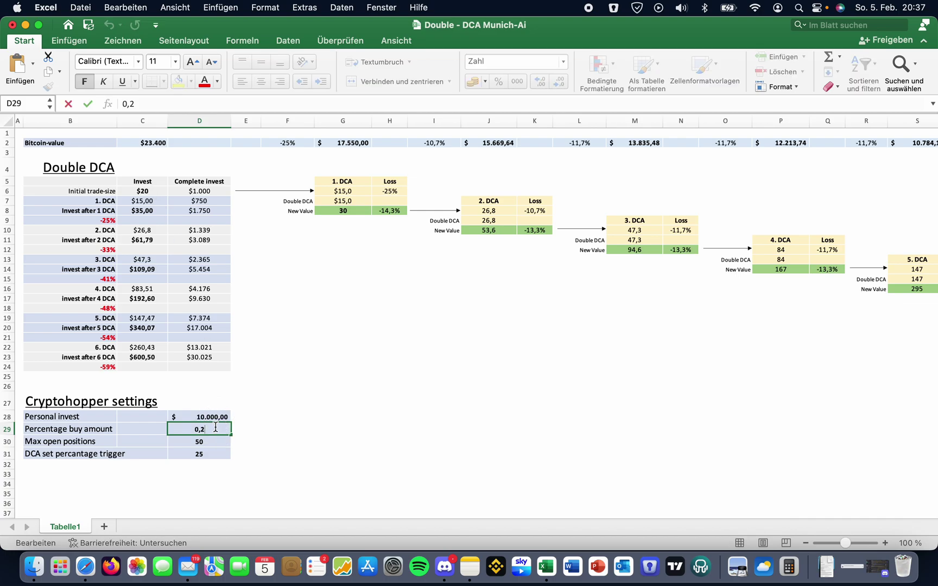
key("Return")
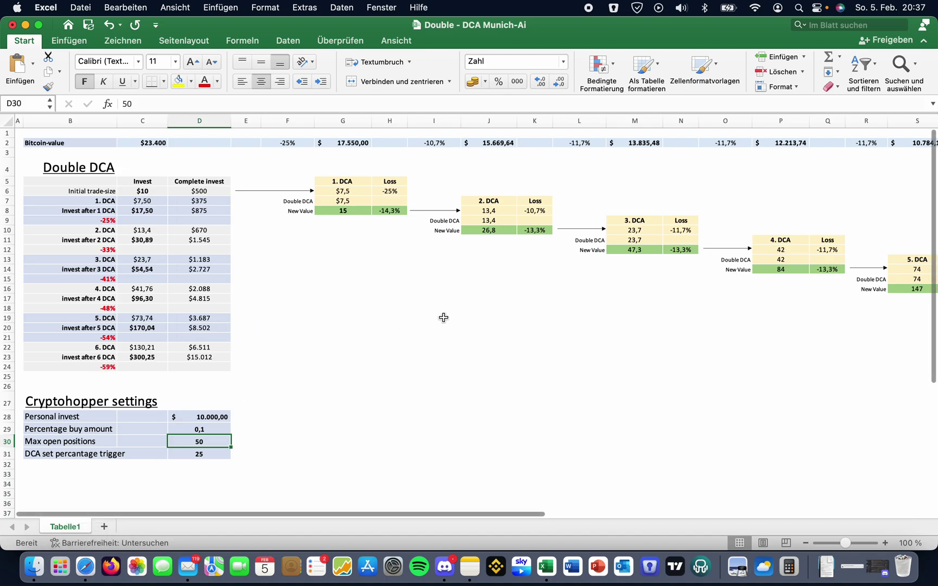
scroll(444, 316, "right", 5)
scroll(444, 317, "right", 8)
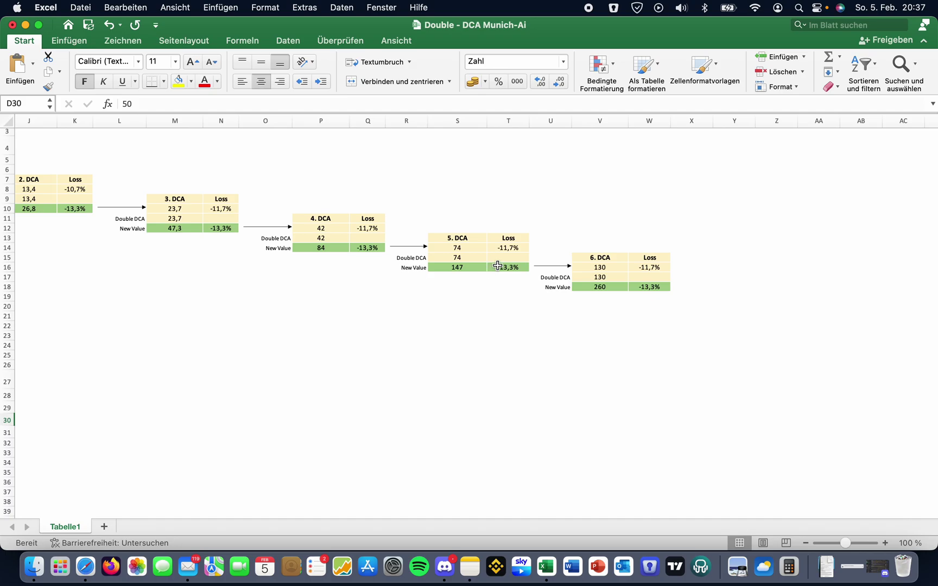
Step: Switch to the TradingView Bitcoin chart in Safari and examine the decline from the late 2021 high through early 2023
left_click(85, 566)
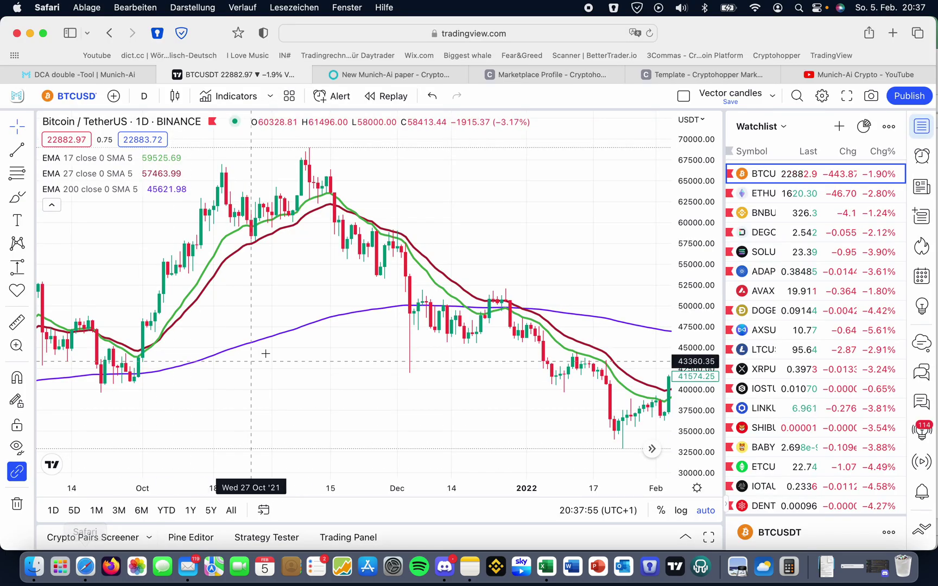
scroll(275, 350, "down", 10)
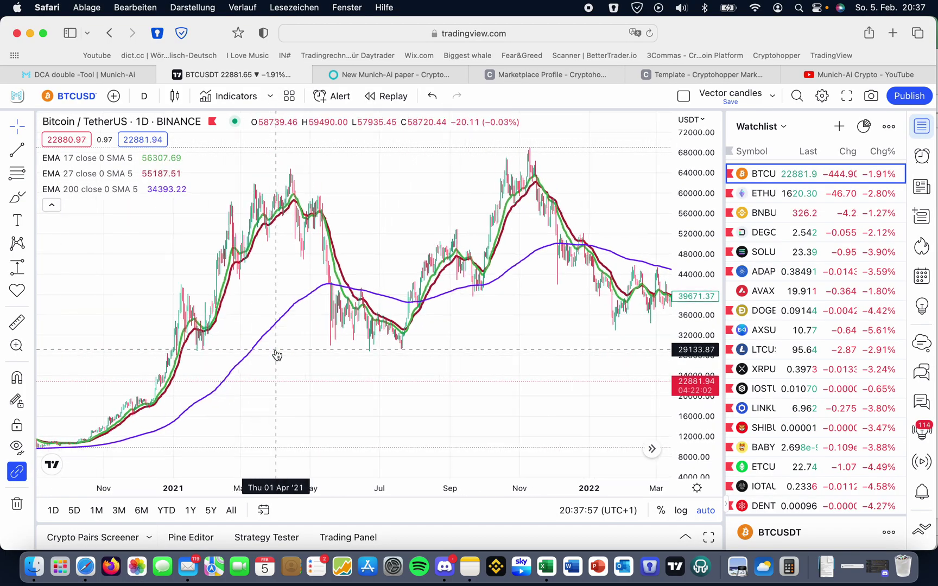
scroll(277, 353, "up", 10)
scroll(275, 353, "down", 5)
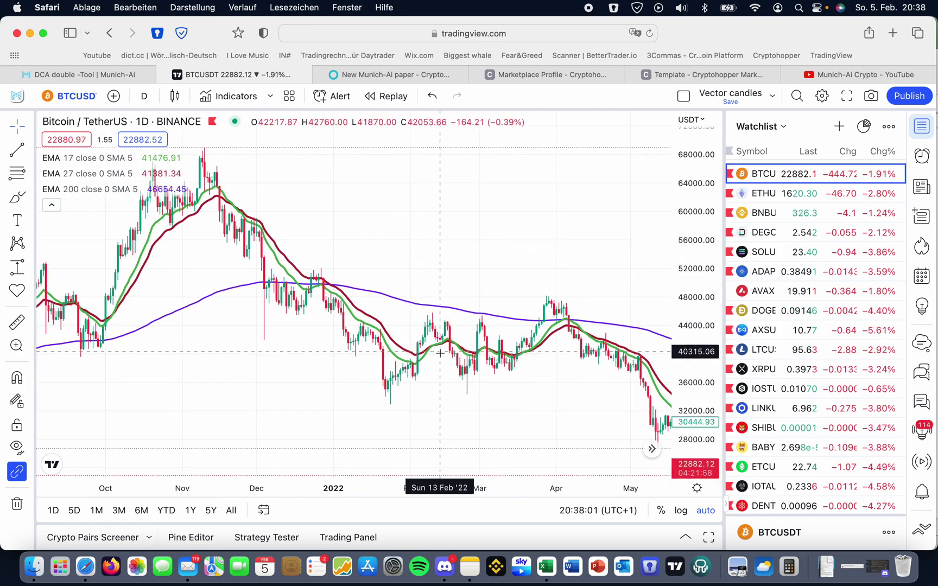
scroll(435, 326, "down", 5)
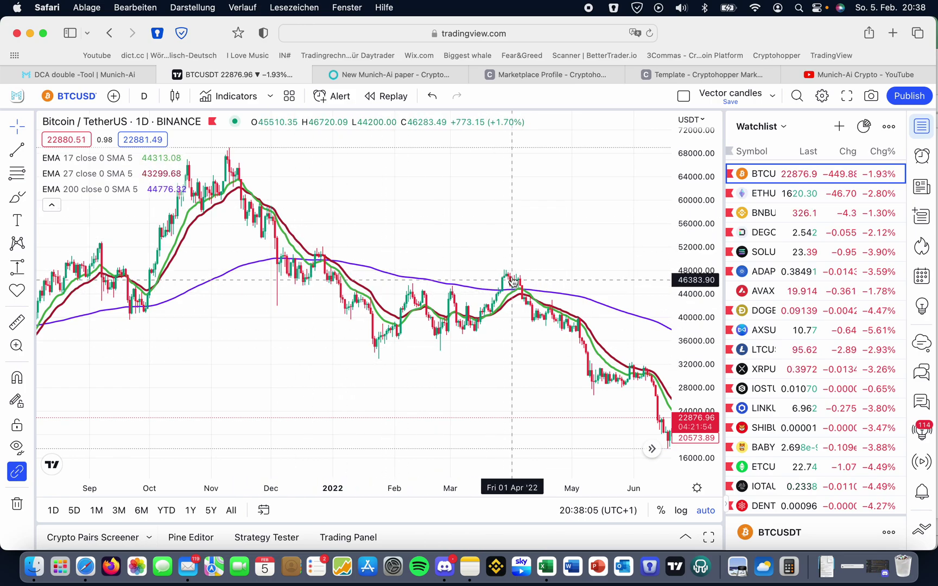
scroll(509, 287, "right", 10)
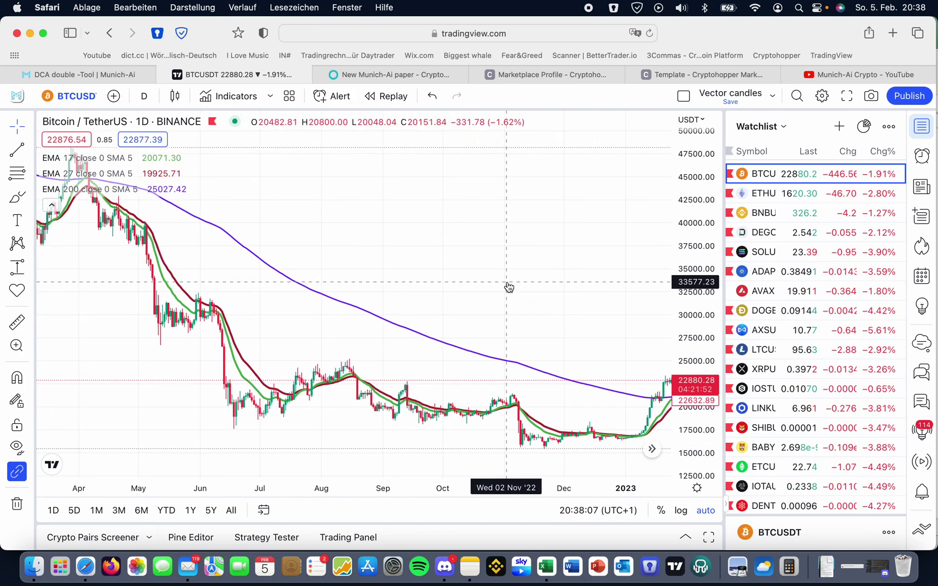
scroll(509, 286, "down", 6)
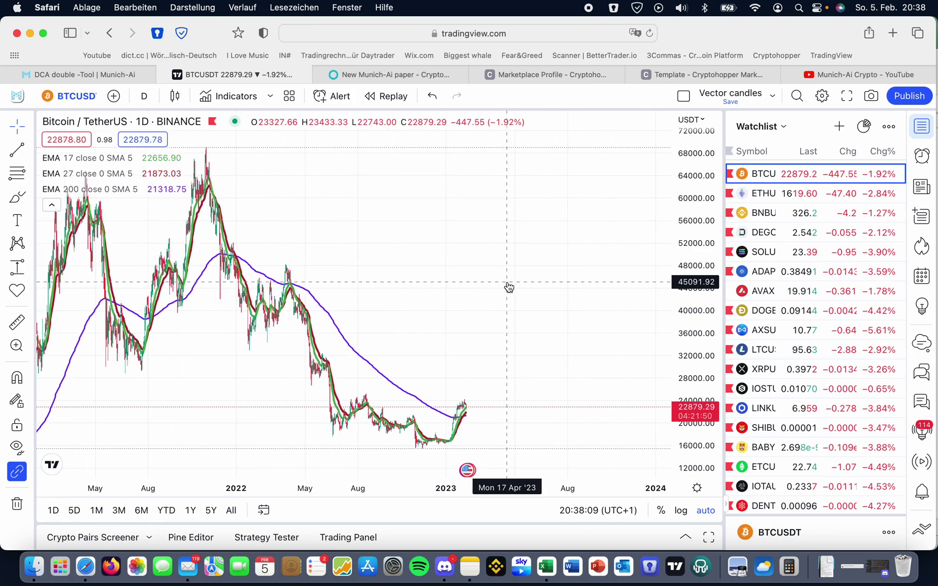
Step: View the Munich-Ai Template page on Cryptohopper and look through the strategies and templates on the Munich-Ai marketplace profile
left_click(690, 77)
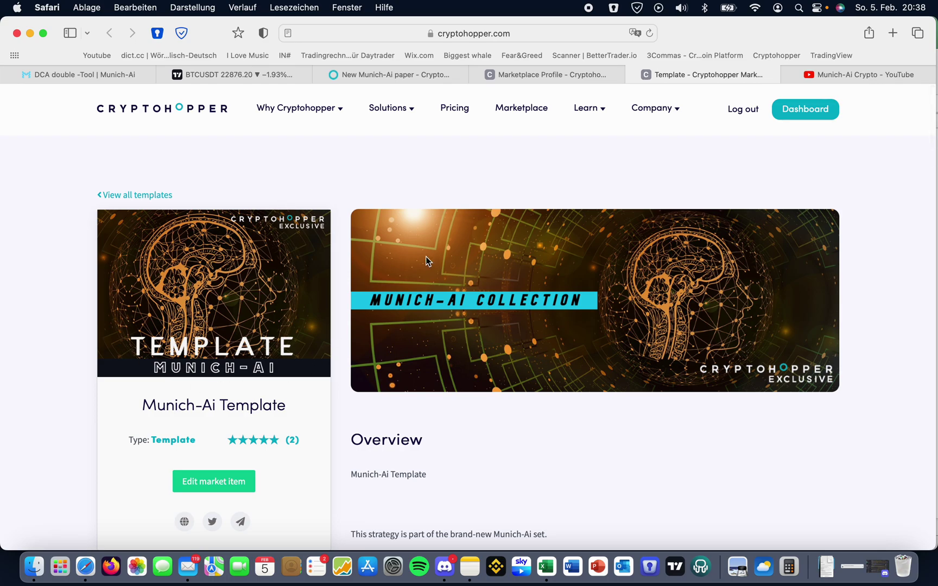
left_click(554, 75)
scroll(303, 250, "up", 5)
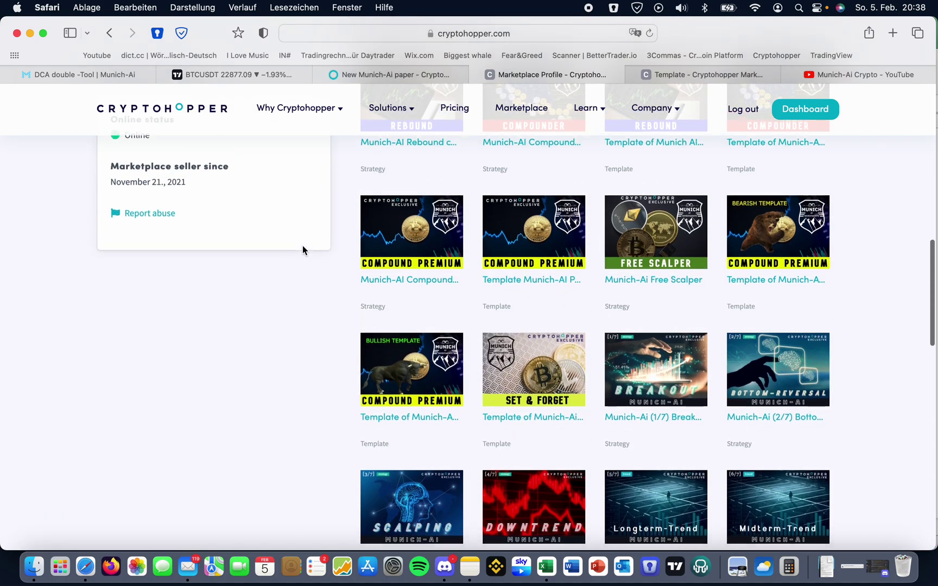
scroll(303, 250, "up", 10)
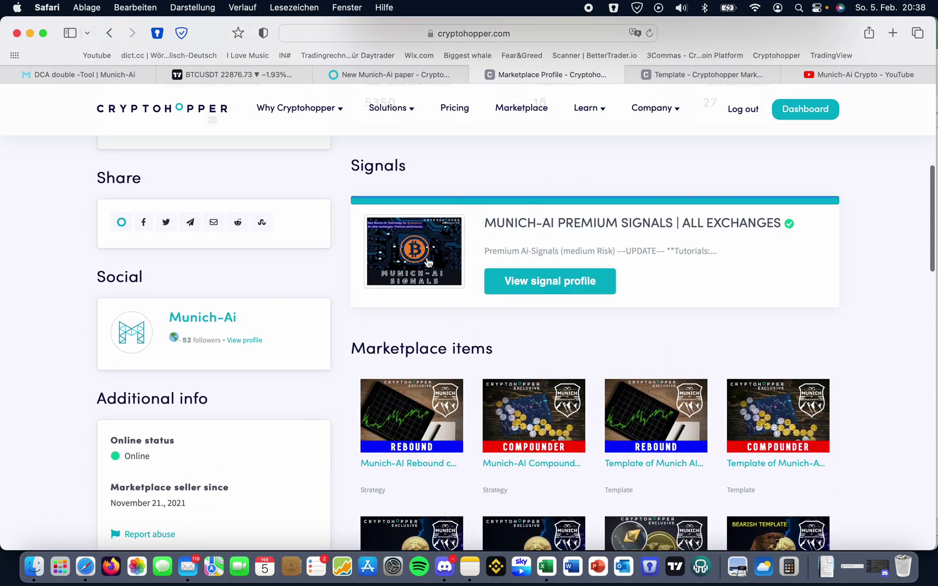
scroll(343, 321, "down", 8)
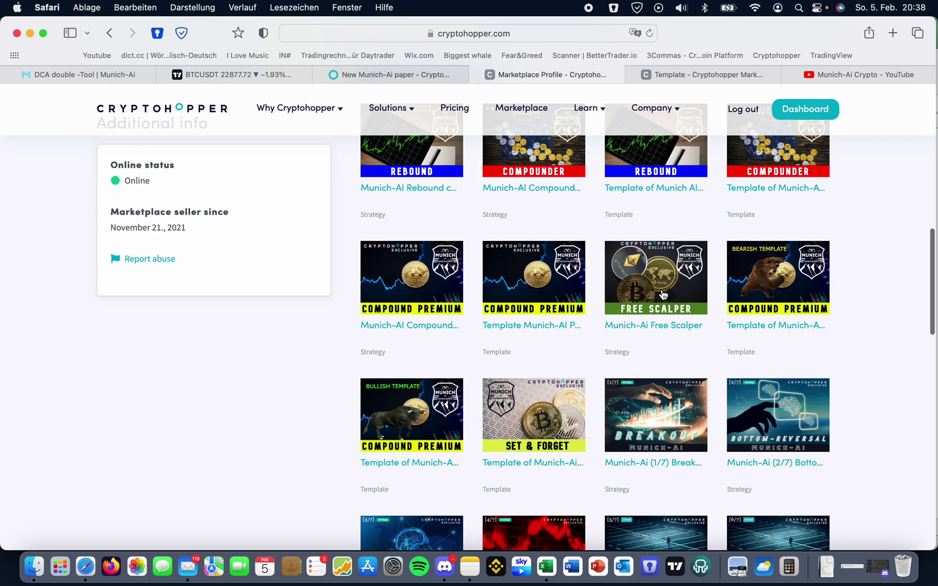
scroll(309, 351, "down", 5)
scroll(308, 352, "up", 5)
scroll(260, 421, "down", 5)
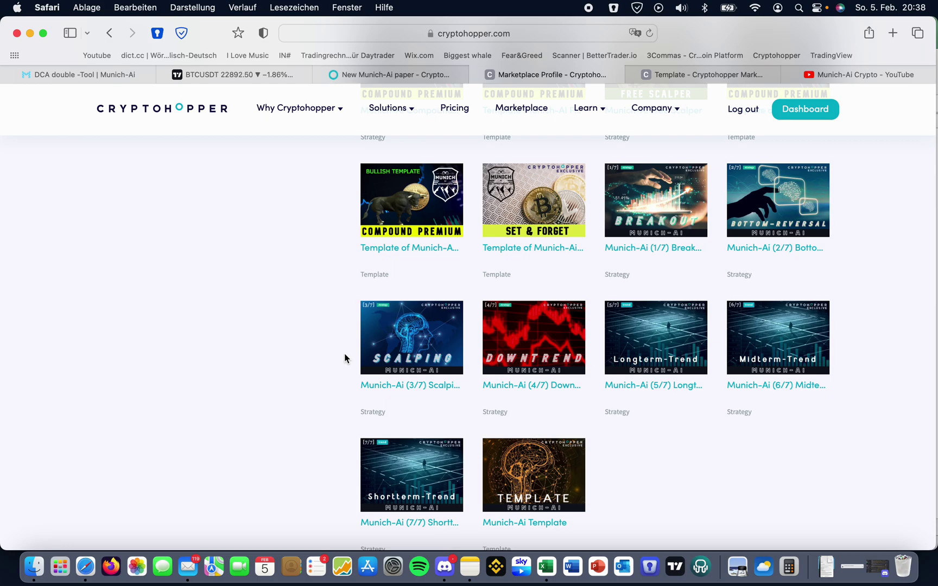
Step: Open the trade history of the New Munich-Ai paper bot in Cryptohopper
left_click(364, 81)
left_click(328, 143)
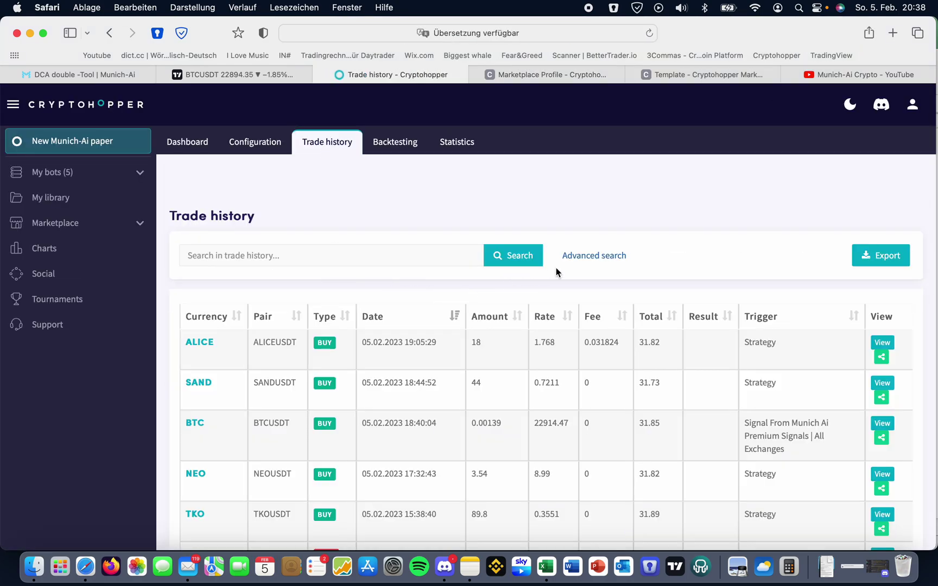
left_click(538, 262)
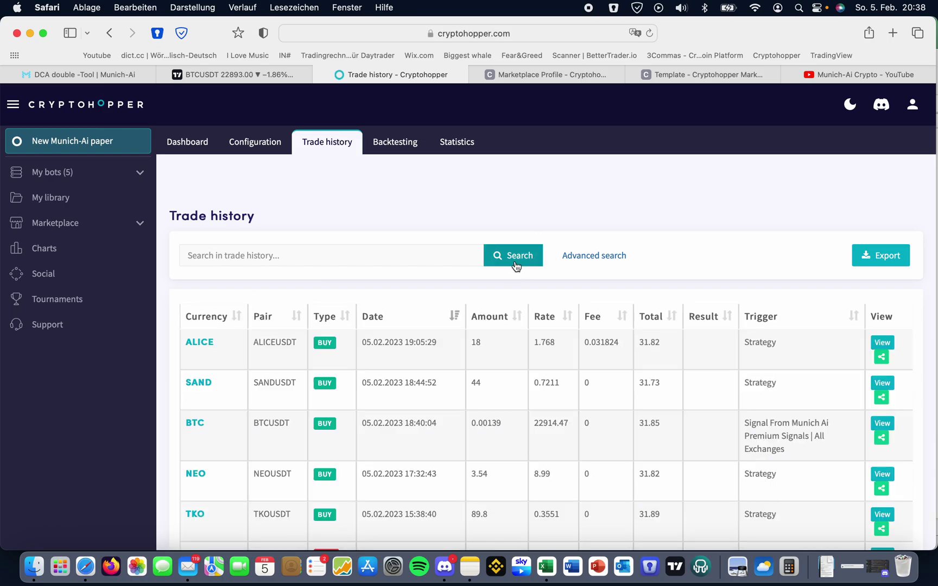
Step: Exclude sells in the advanced search and search the trade history for buys only
left_click(562, 255)
left_click(309, 351)
left_click(515, 256)
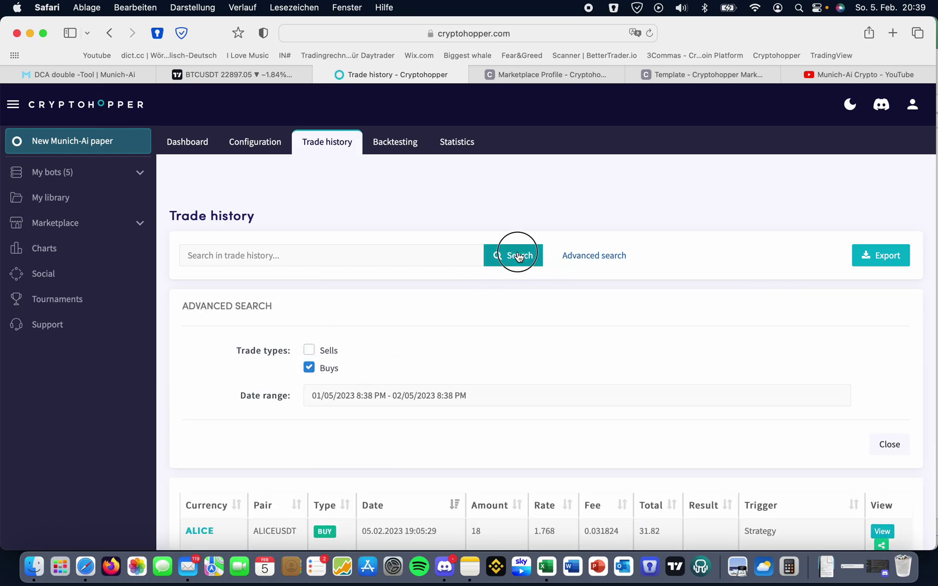
left_click(595, 255)
left_click(513, 256)
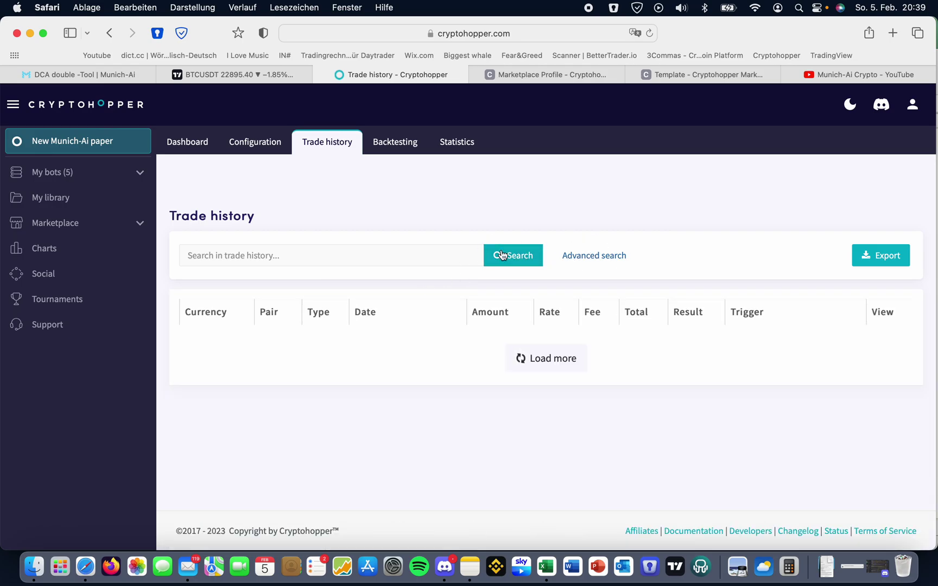
Step: Filter the trade history to sells only with the advanced search and review the results of the listed trades
left_click(565, 257)
left_click(312, 348)
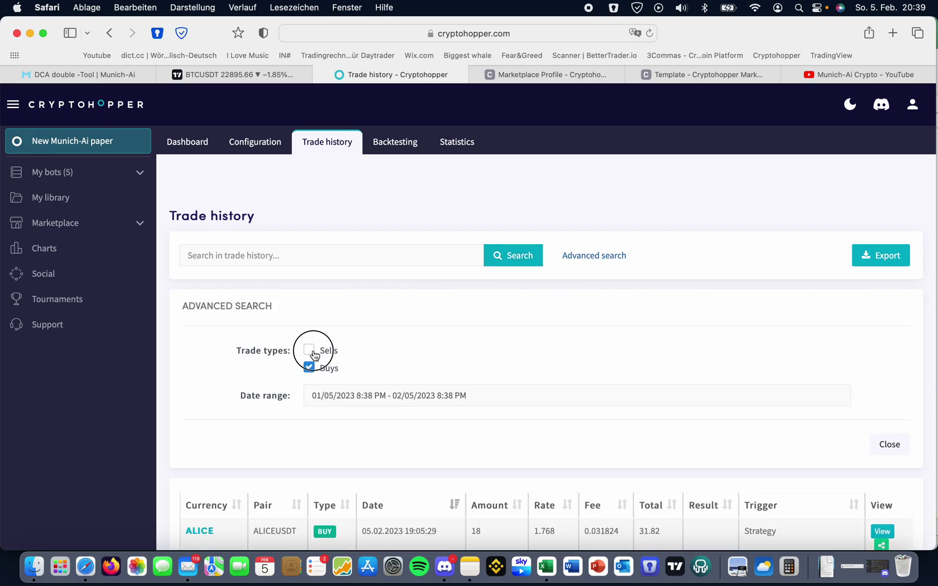
left_click(311, 368)
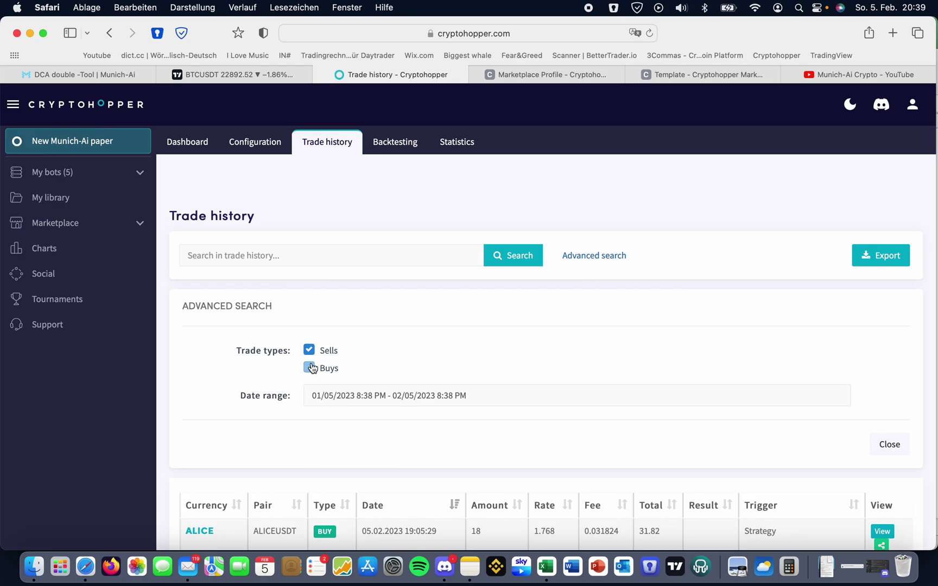
left_click(500, 257)
scroll(160, 260, "down", 10)
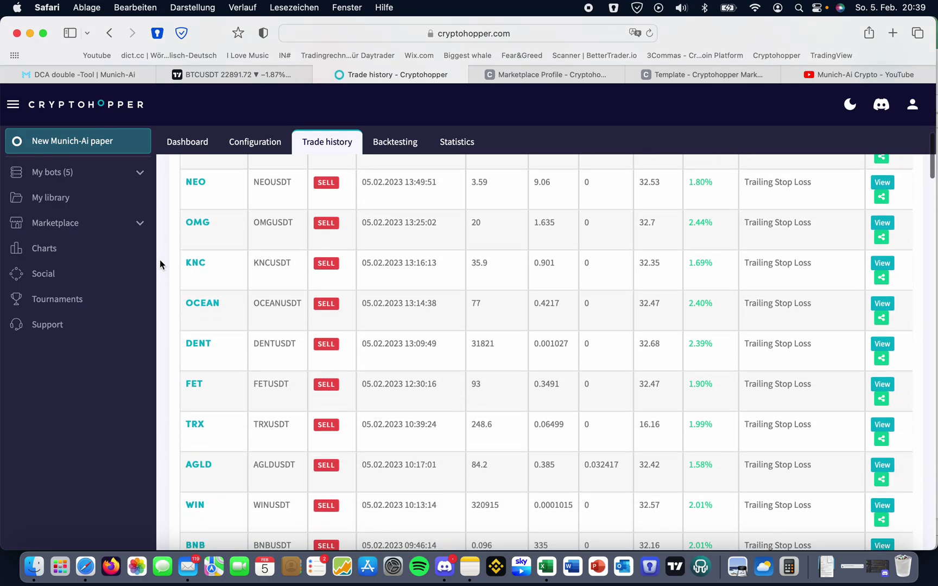
scroll(159, 260, "up", 5)
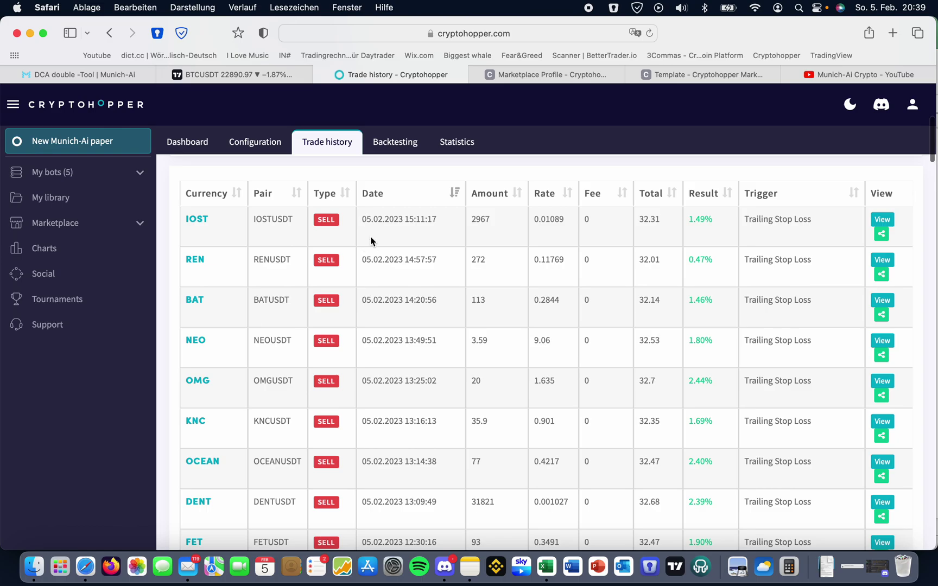
Step: Look through the older sell trades and their results in the New Munich-Ai paper bot's trade history
scroll(293, 279, "down", 15)
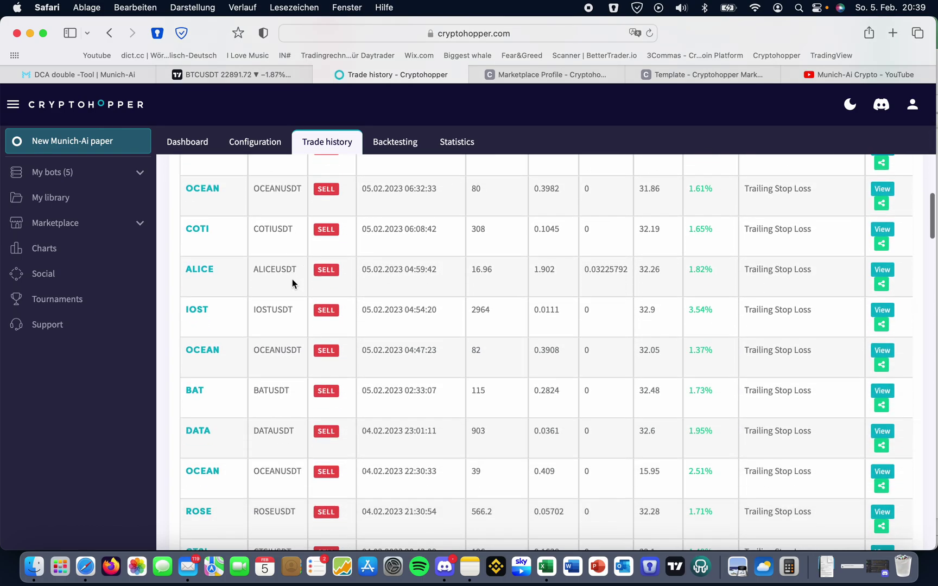
scroll(384, 394, "down", 12)
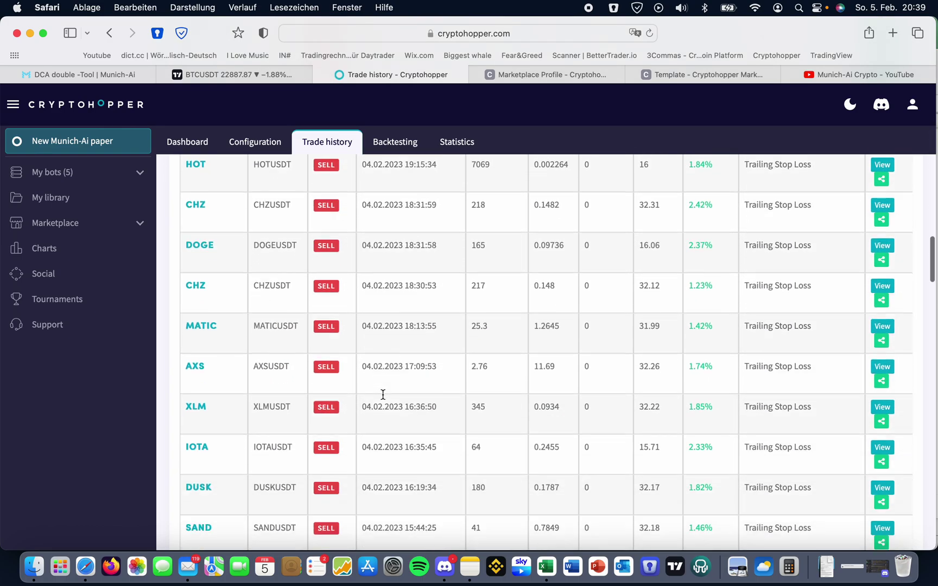
scroll(383, 395, "down", 18)
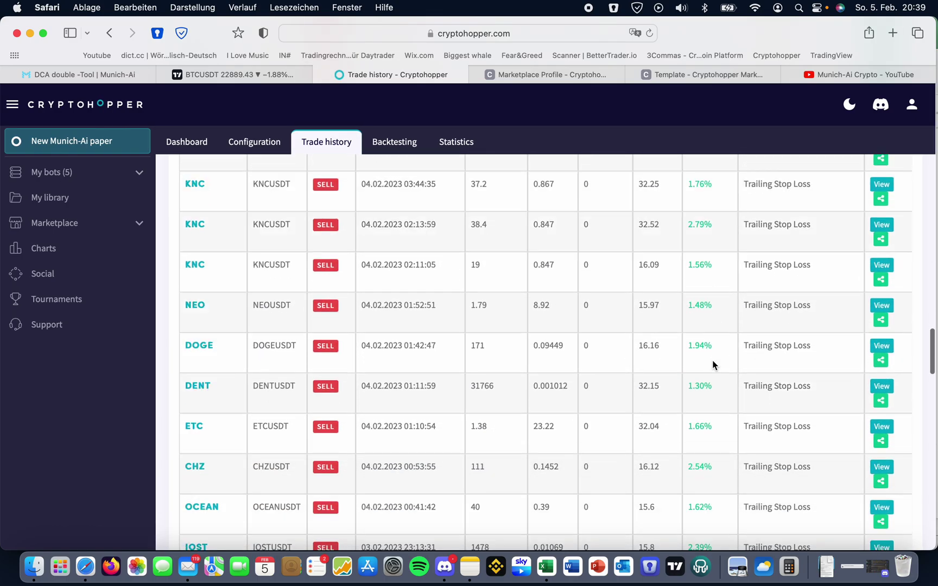
scroll(712, 360, "down", 20)
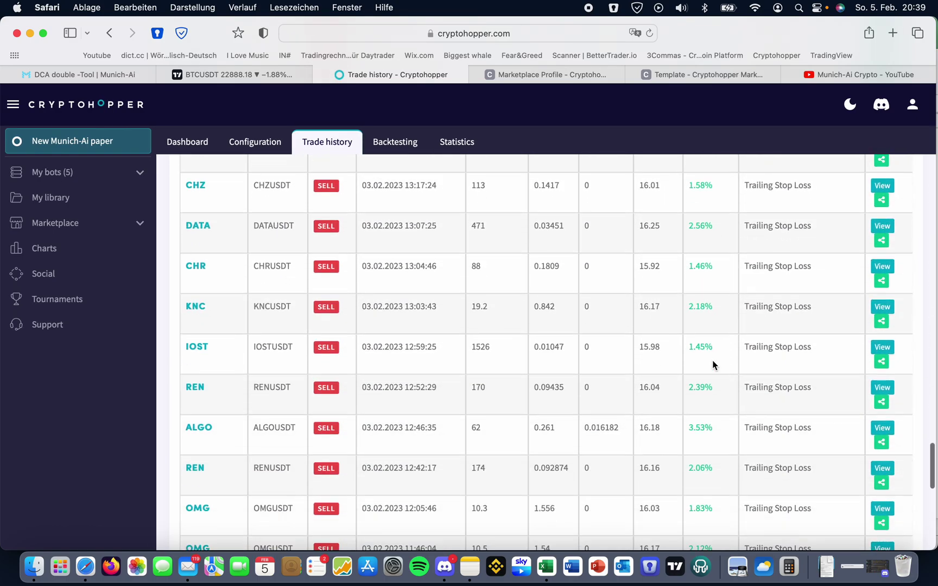
scroll(712, 360, "down", 10)
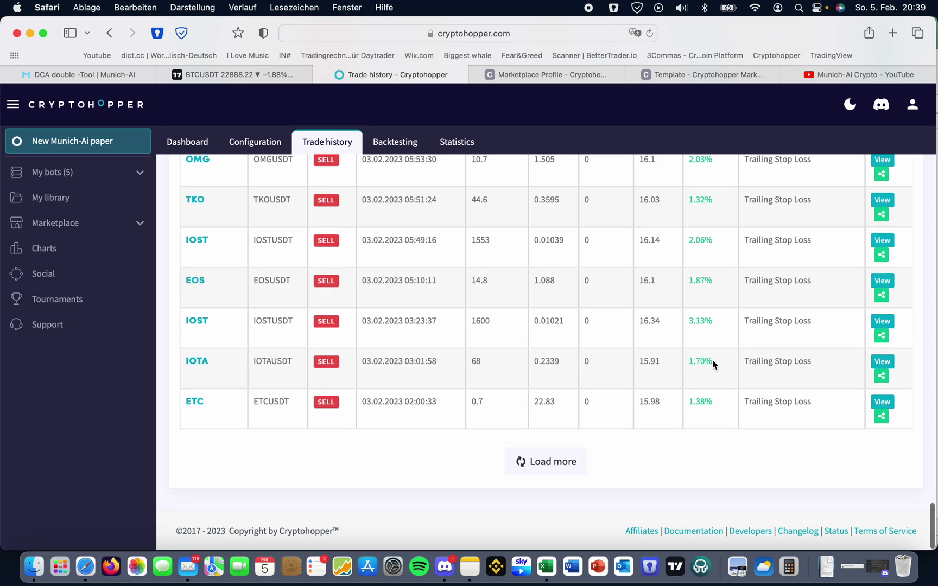
scroll(713, 360, "down", 20)
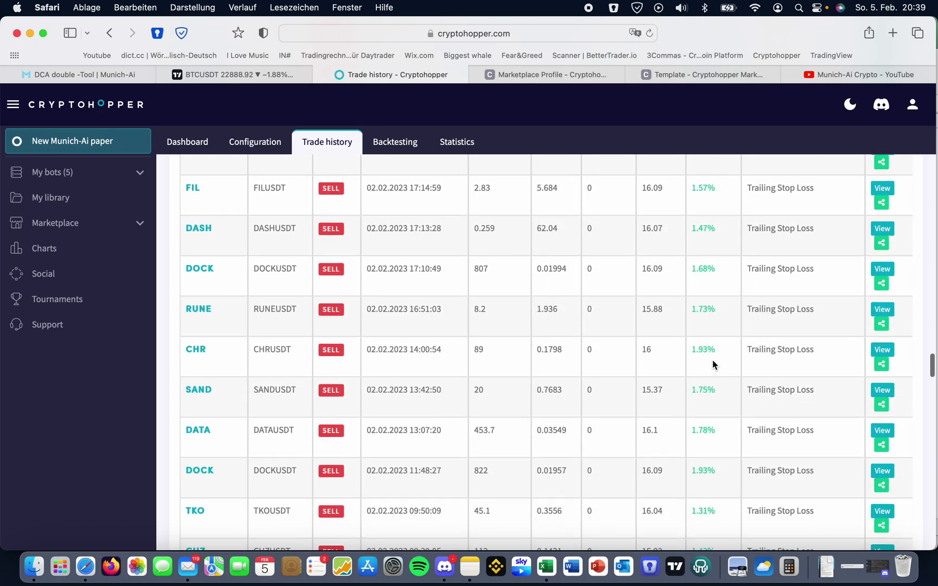
scroll(713, 360, "down", 9)
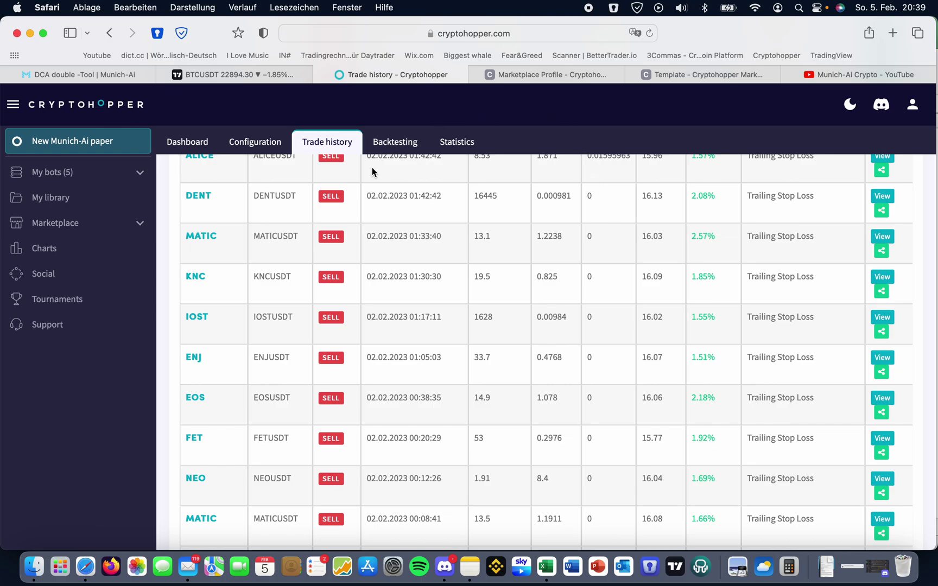
Step: Switch to the TradingView BTCUSDT daily chart and examine the recent price movement up close
left_click(237, 77)
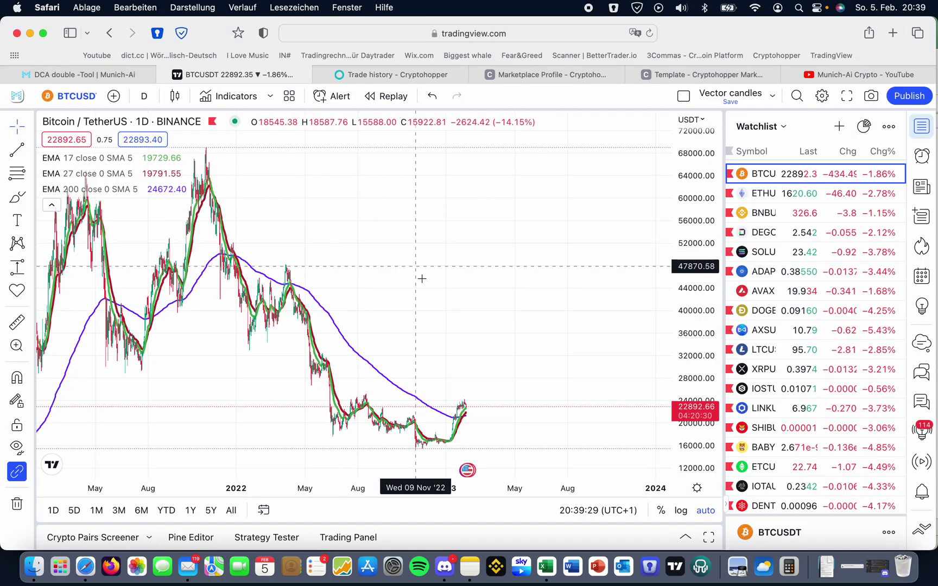
scroll(420, 275, "up", 10)
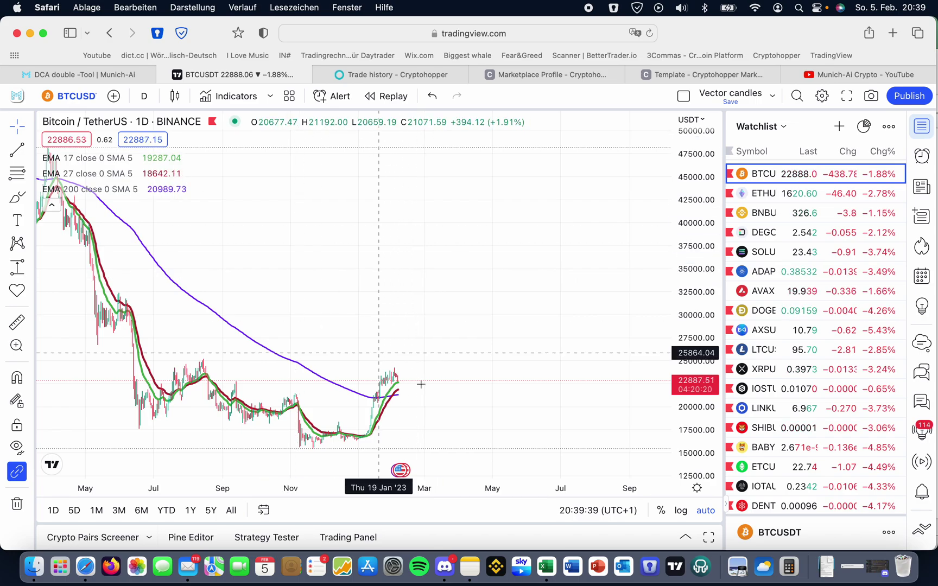
Step: Switch to the Double - DCA Munich-Ai workbook in Excel and set the max open positions to 30
left_click(546, 566)
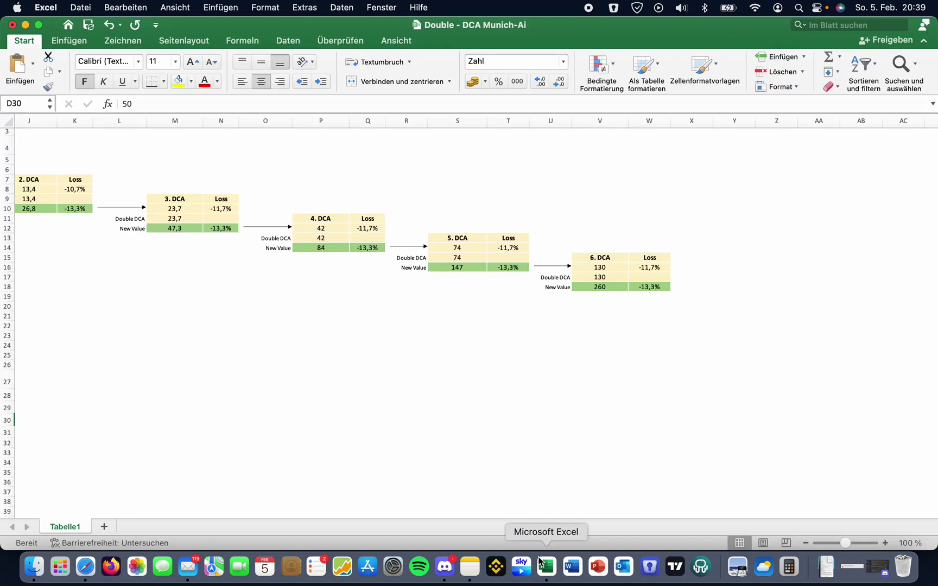
scroll(351, 384, "left", 10)
scroll(352, 383, "up", 2)
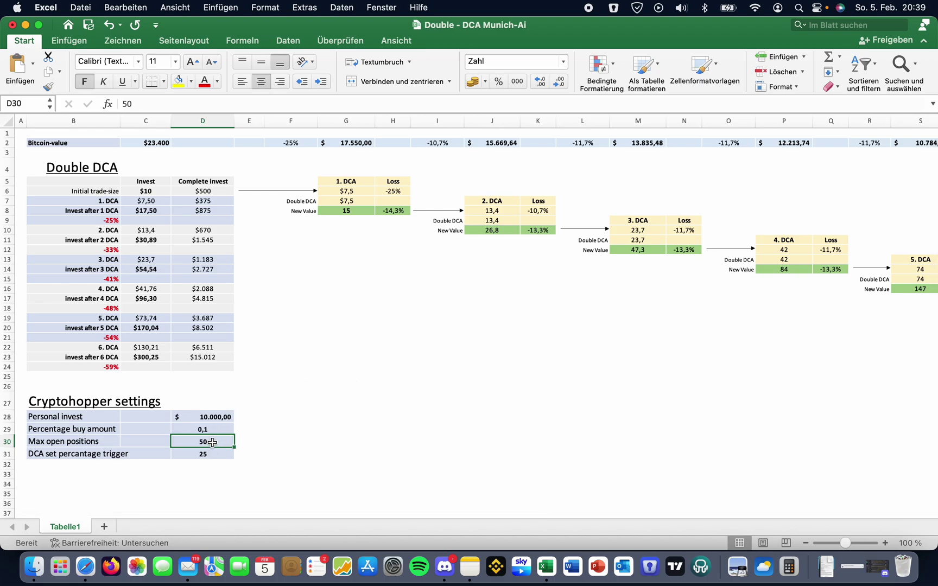
type("30")
key("Return")
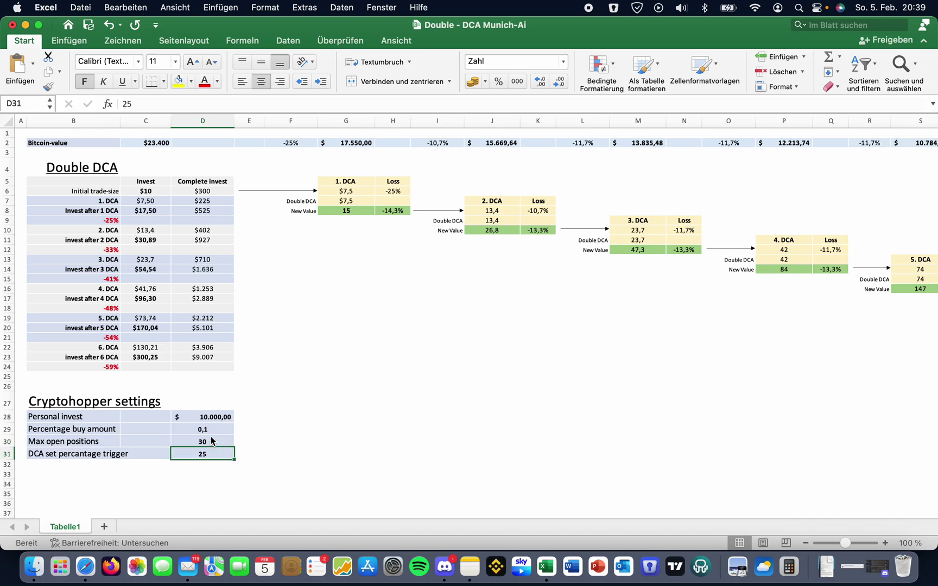
Step: Set the personal invest in the Cryptohopper settings table to 2000
left_click(207, 412)
type("2.0")
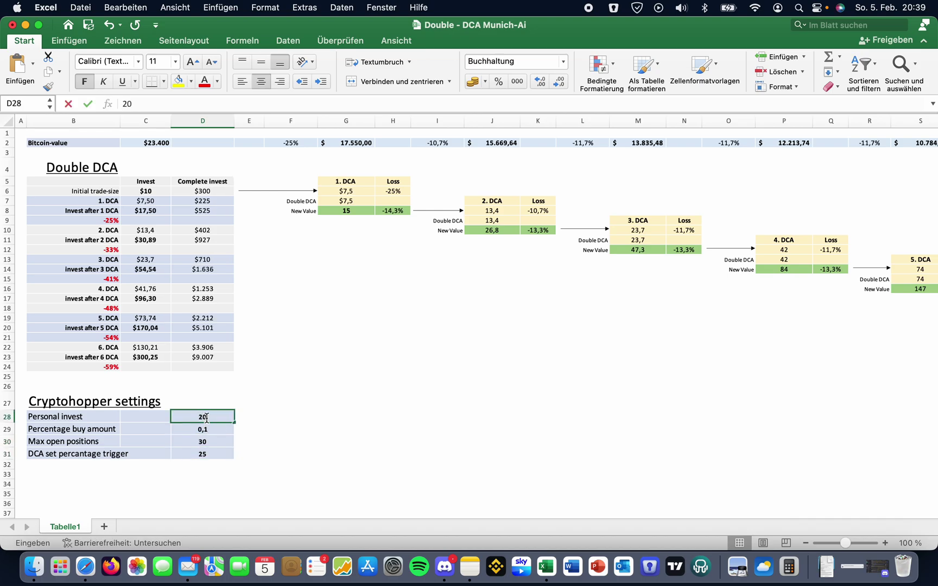
type("00")
key("Return")
Step: Try a percentage buy amount of 0,2 in the Cryptohopper settings, and replace it with 0,5
type("0,")
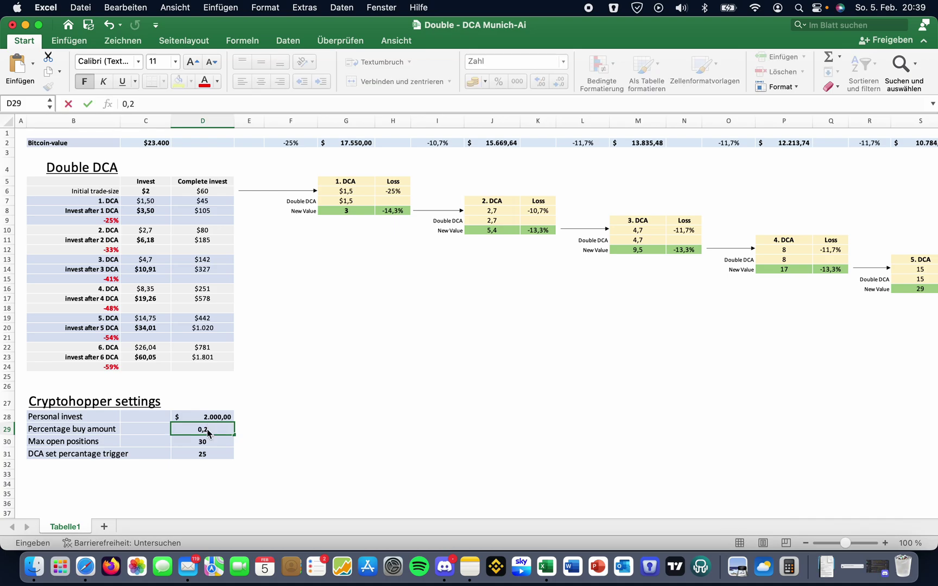
key("Return")
left_click(208, 429)
type("0,")
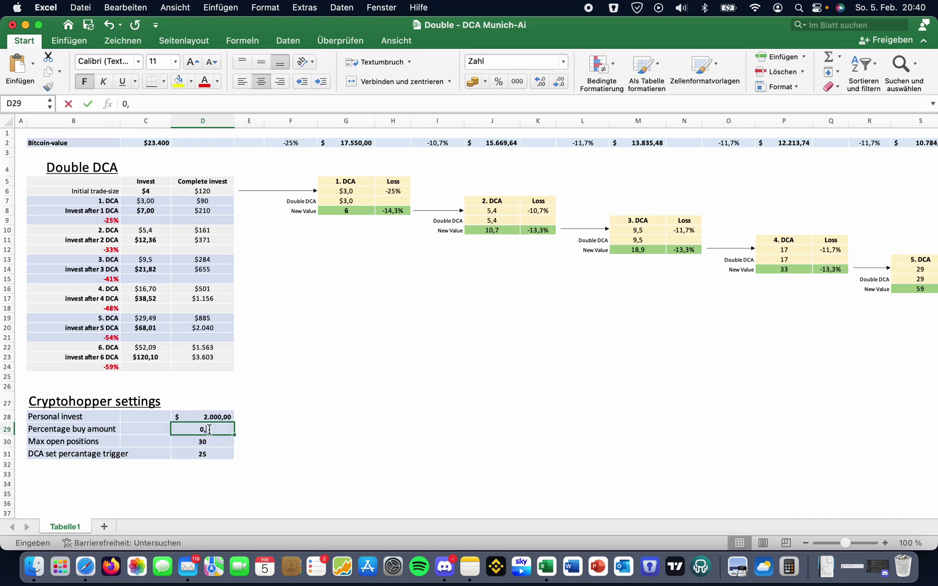
type("5")
key("Return")
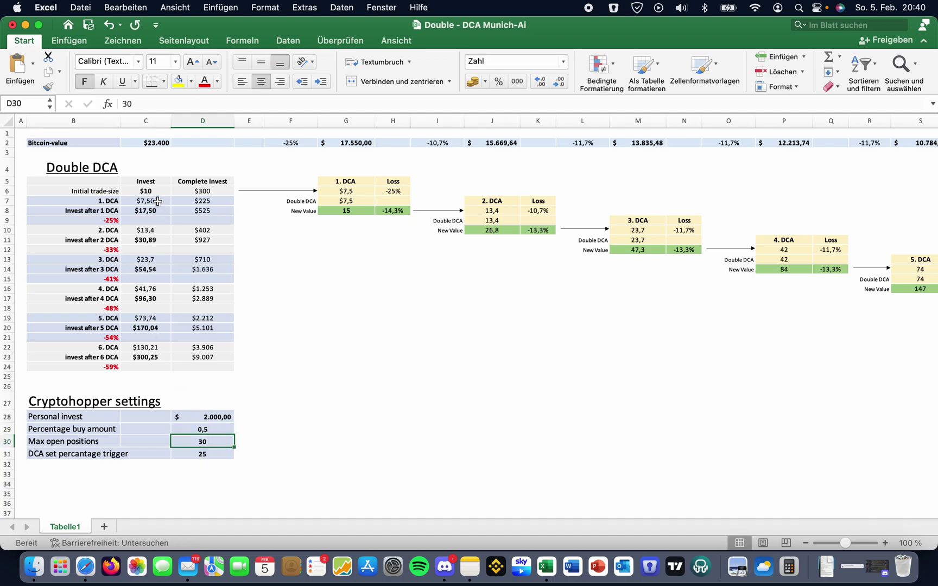
Step: Check the initial trade-size, the max open positions, and the complete invest and percentage drop after the 3. DCA
left_click(162, 190)
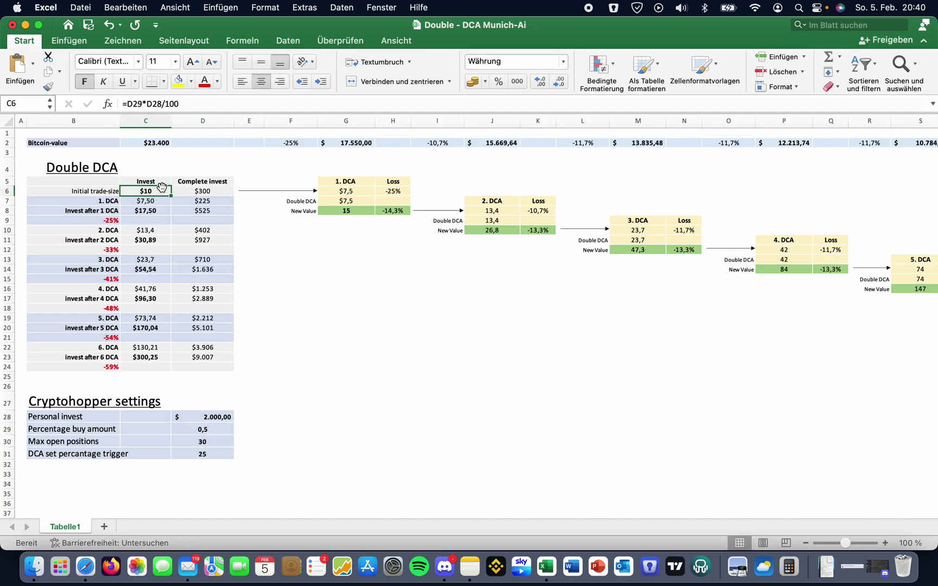
left_click(214, 441)
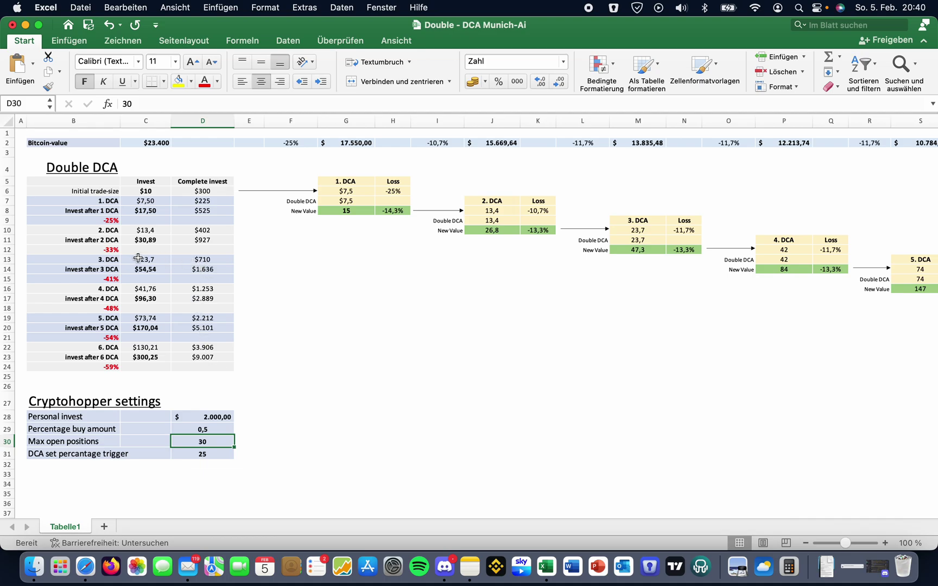
left_click(109, 262)
left_click(217, 269)
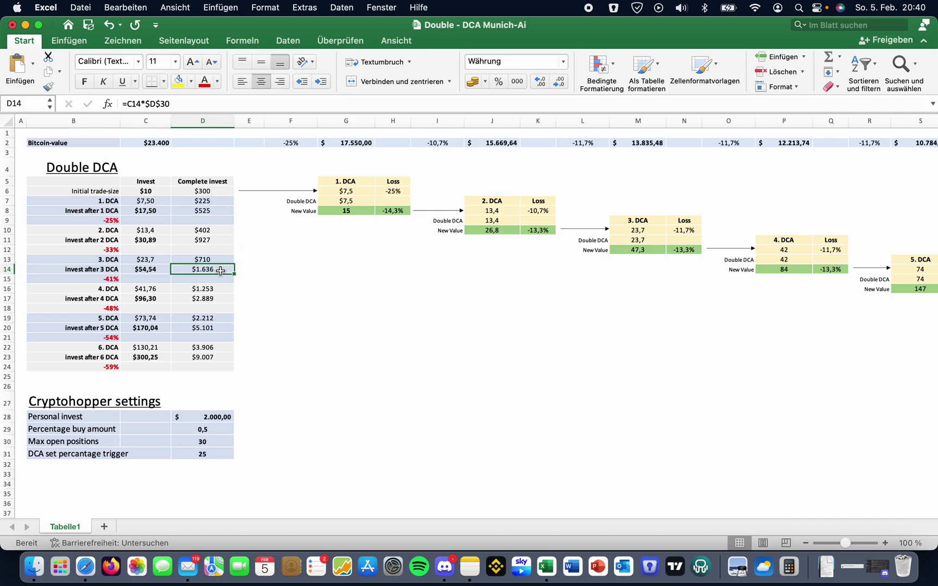
left_click(94, 279)
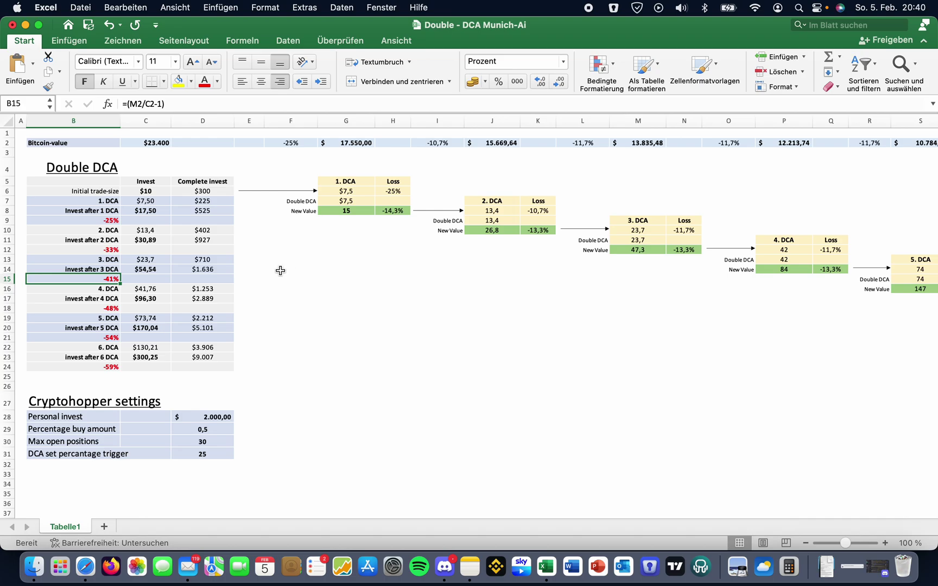
Step: Compare the Bitcoin value above the 3. DCA block in M2 with the starting Bitcoin value in C2
scroll(426, 201, "right", 3)
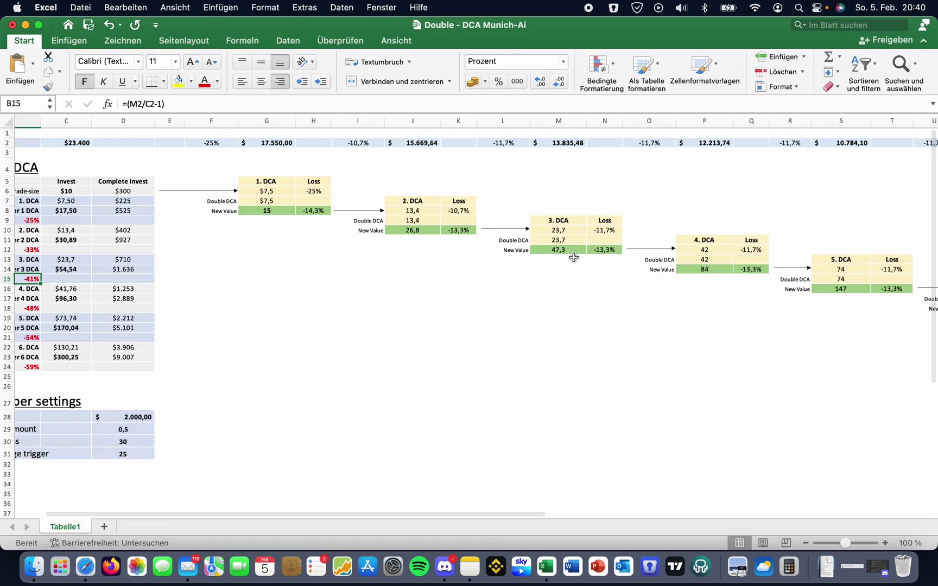
left_click(561, 142)
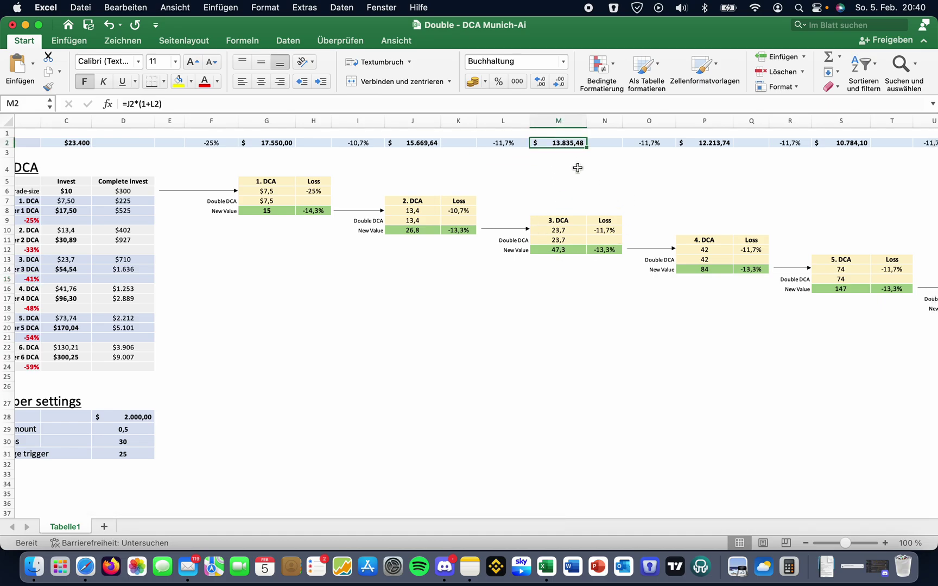
scroll(516, 167, "left", 1)
left_click(95, 143)
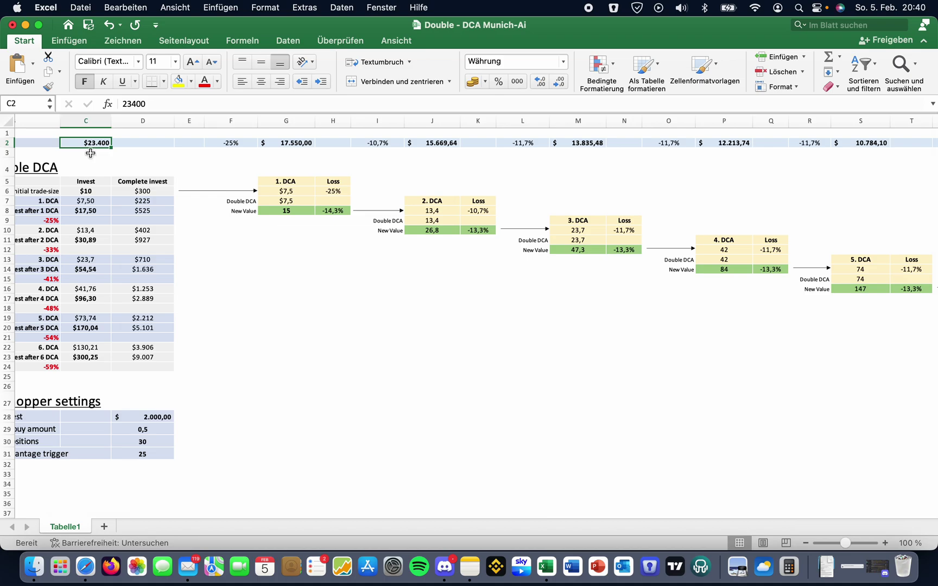
scroll(92, 155, "left", 3)
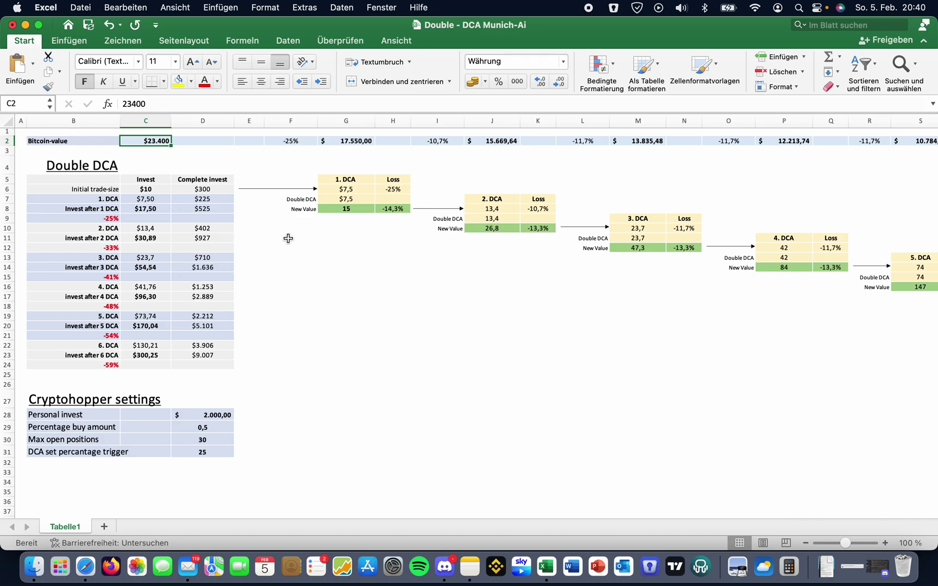
Step: Highlight the Cryptohopper settings table and the starting Bitcoin value as the sheet's inputs, then clear the highlight on an empty cell
left_click_drag(229, 411, 101, 462)
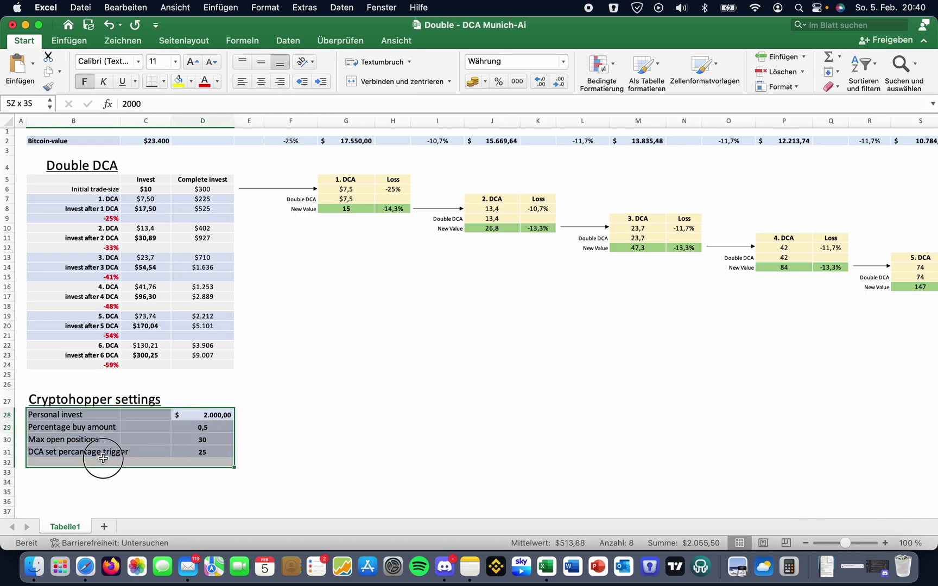
left_click(142, 138)
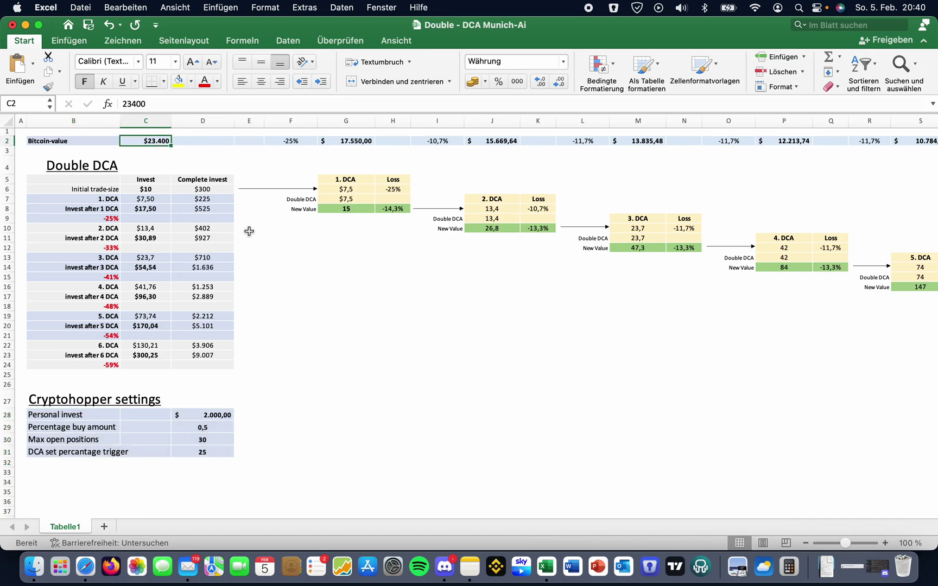
scroll(315, 301, "right", 2)
scroll(315, 301, "left", 2)
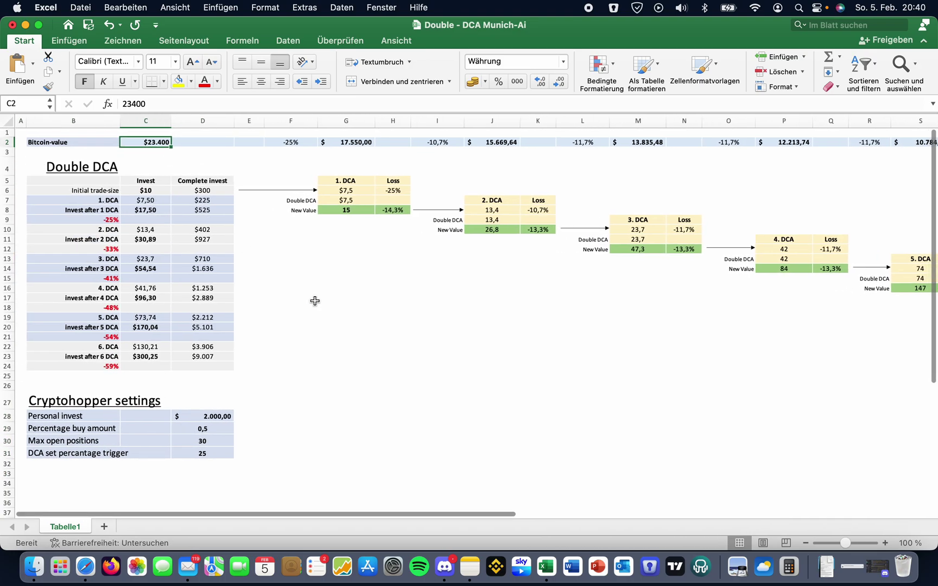
left_click(315, 301)
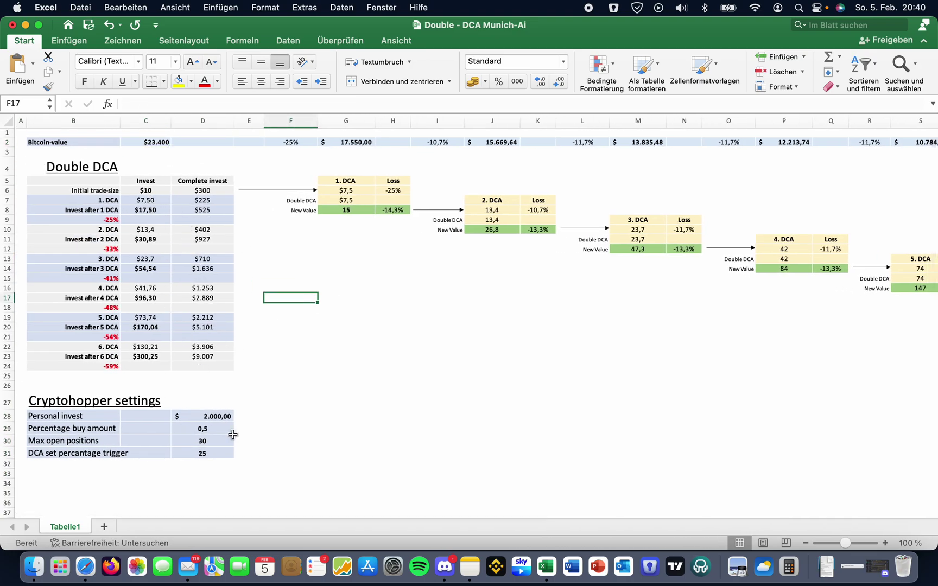
Step: Check the personal invest, the initial trade-size formula in C6 and the percentage buy amount in D29
left_click(218, 417)
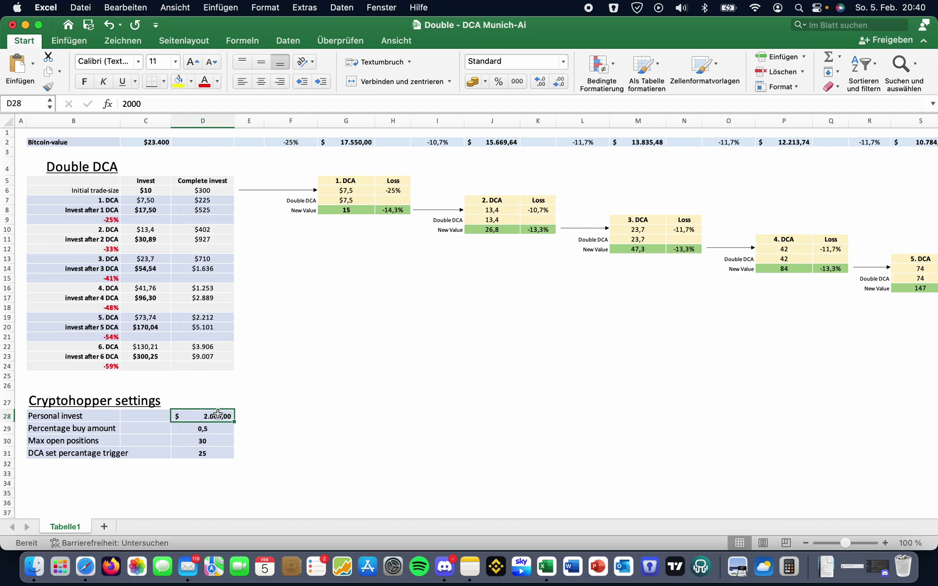
left_click(151, 190)
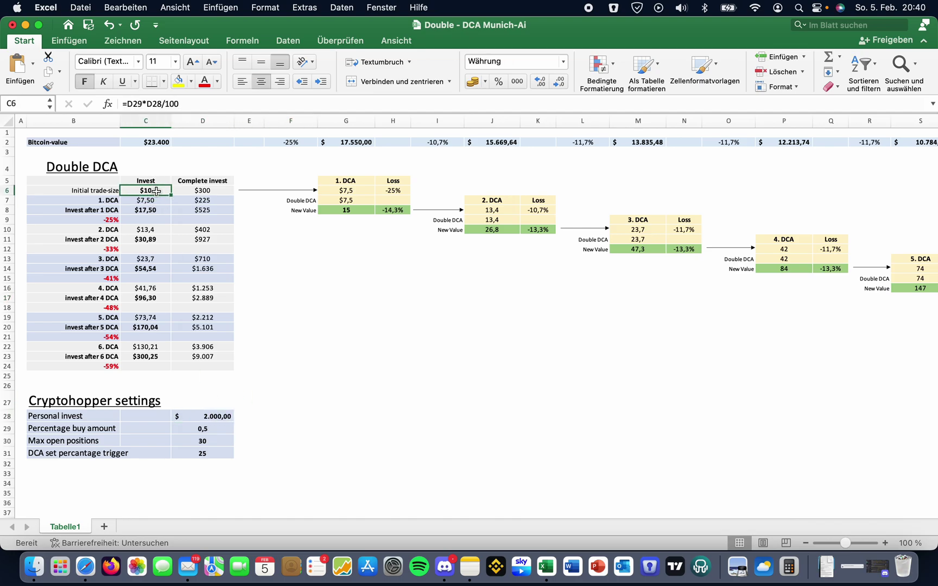
left_click(211, 429)
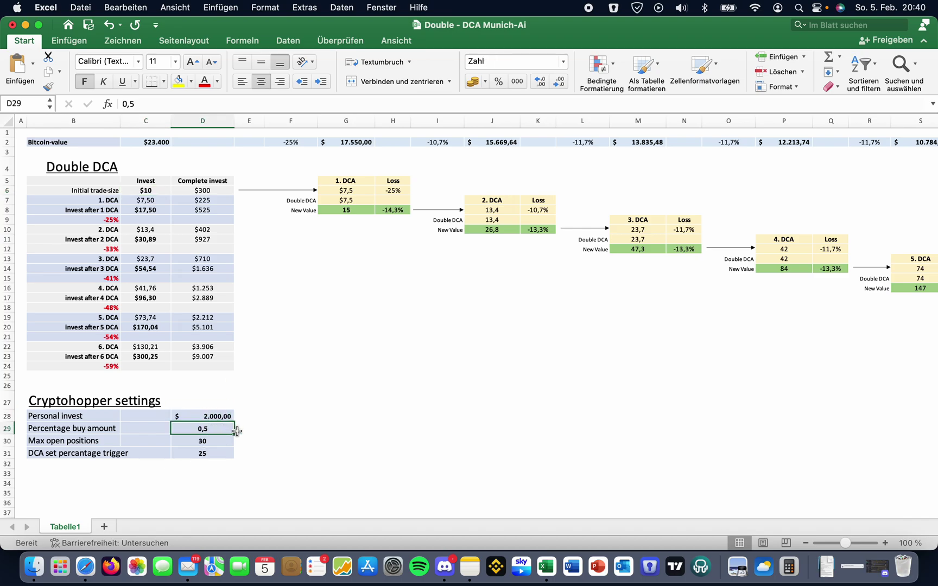
Step: Look along the chain of DCA blocks with their losses, and return to the initial trade-size in C6
scroll(288, 381, "right", 3)
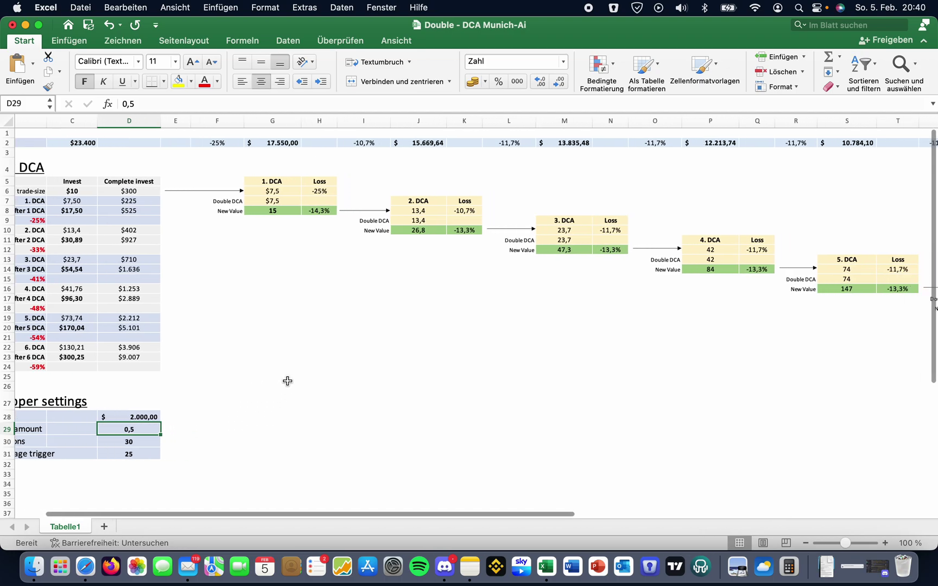
scroll(288, 381, "right", 1)
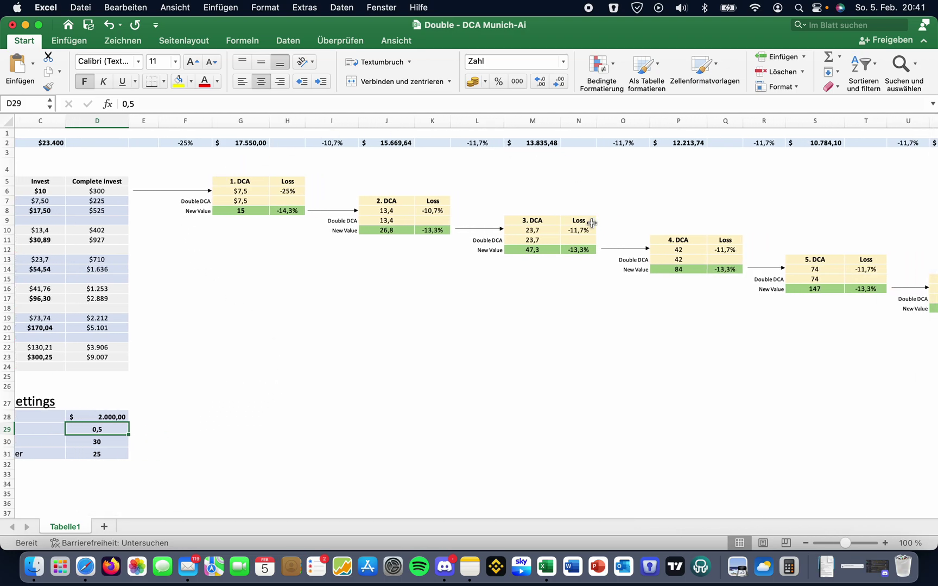
scroll(592, 222, "right", 4)
scroll(591, 223, "left", 6)
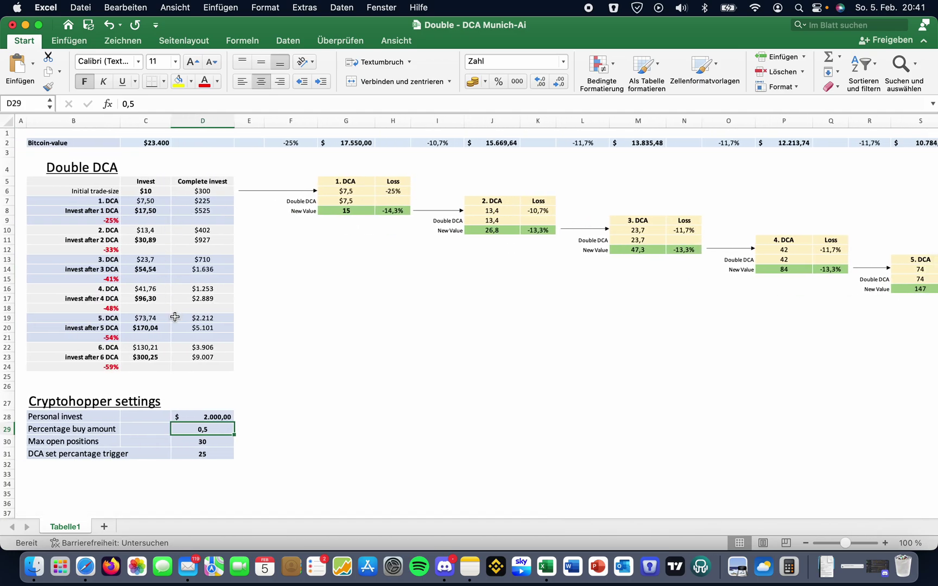
left_click(148, 192)
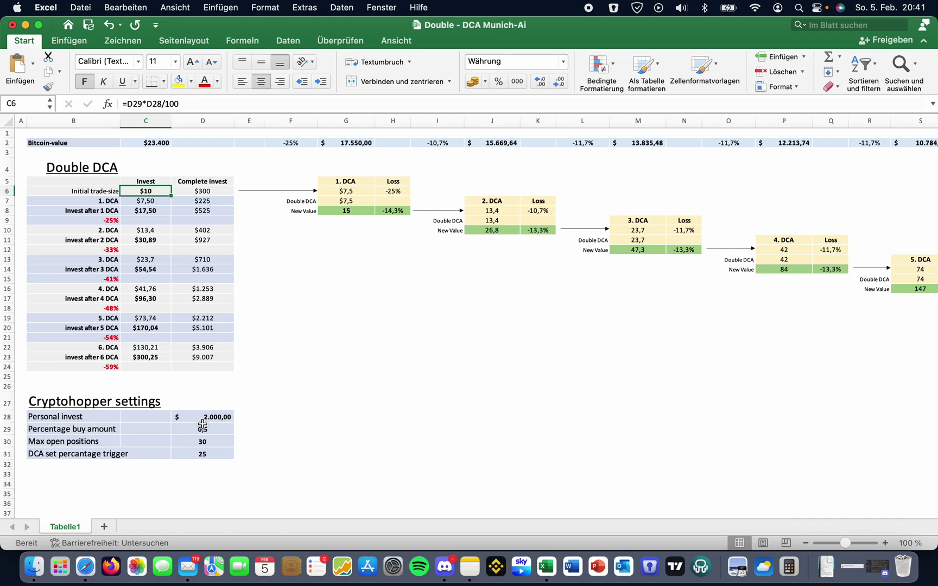
Step: Switch to Safari, look closer at the recent Bitcoin daily chart, and put the browser away to return to the sheet
left_click(85, 566)
scroll(389, 375, "up", 3)
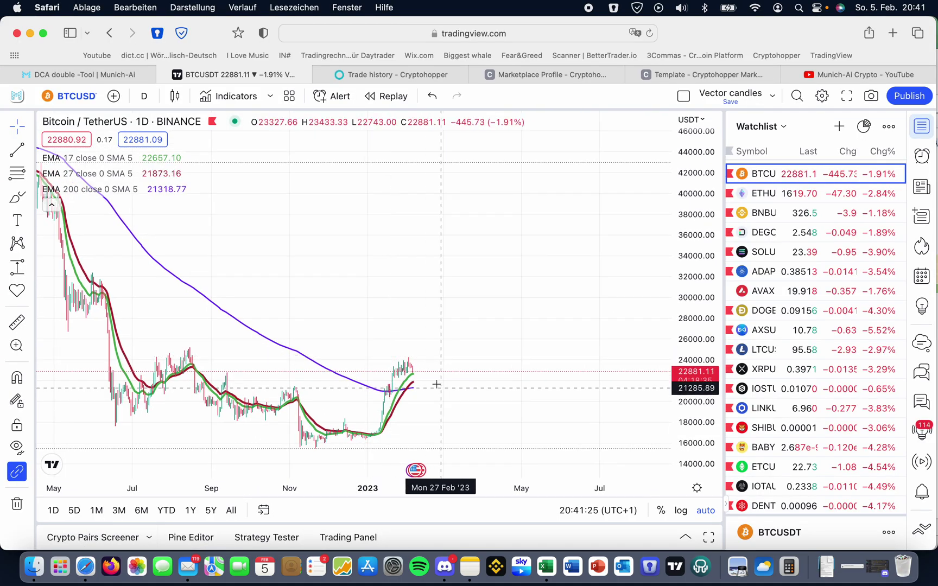
scroll(406, 375, "up", 3)
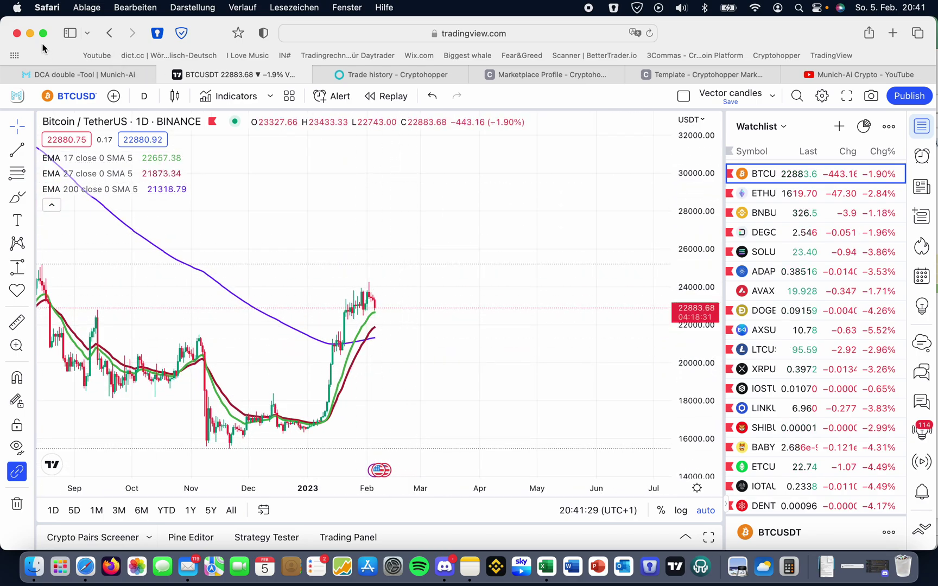
left_click(29, 33)
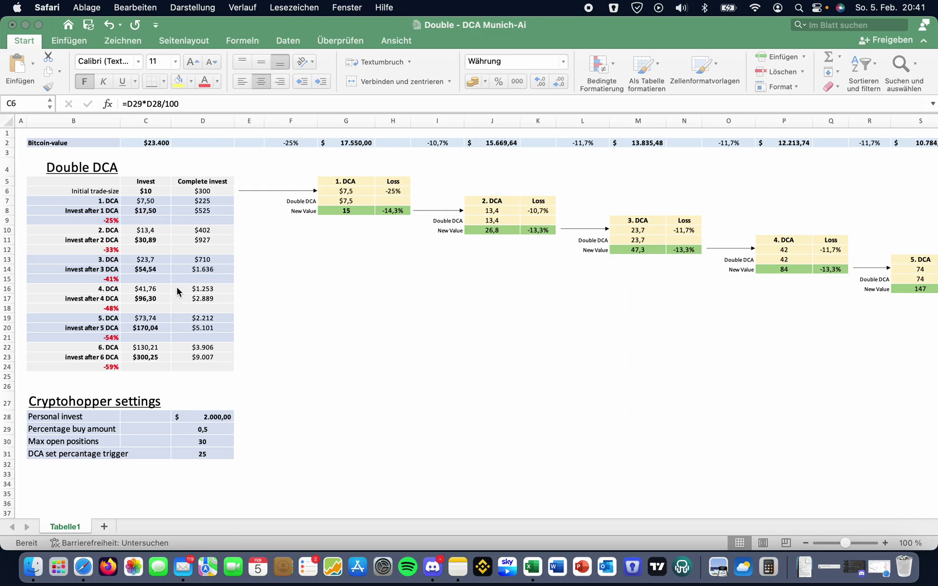
Step: Set the percentage buy amount in D29 to 1 and check the initial trade-size in C6
left_click(195, 430)
left_click(205, 415)
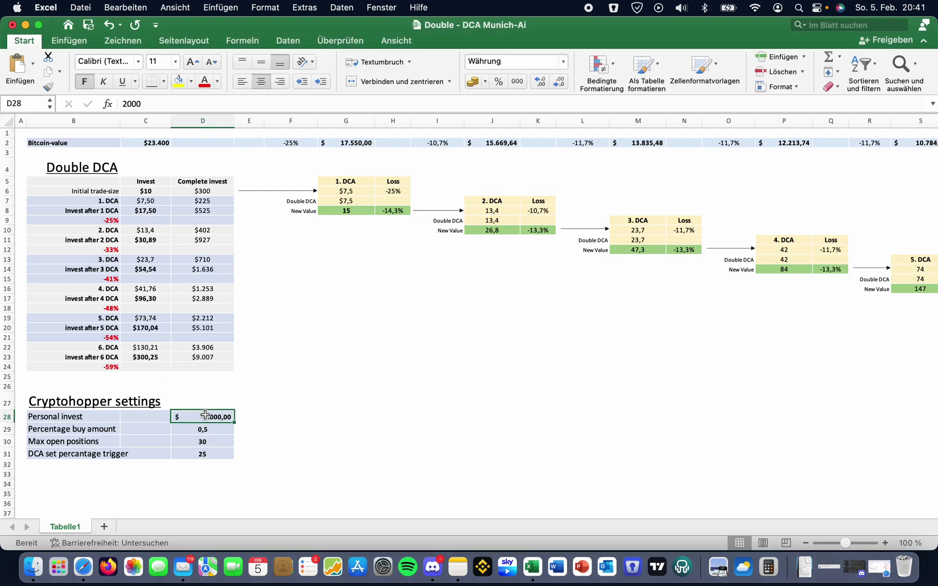
left_click(210, 432)
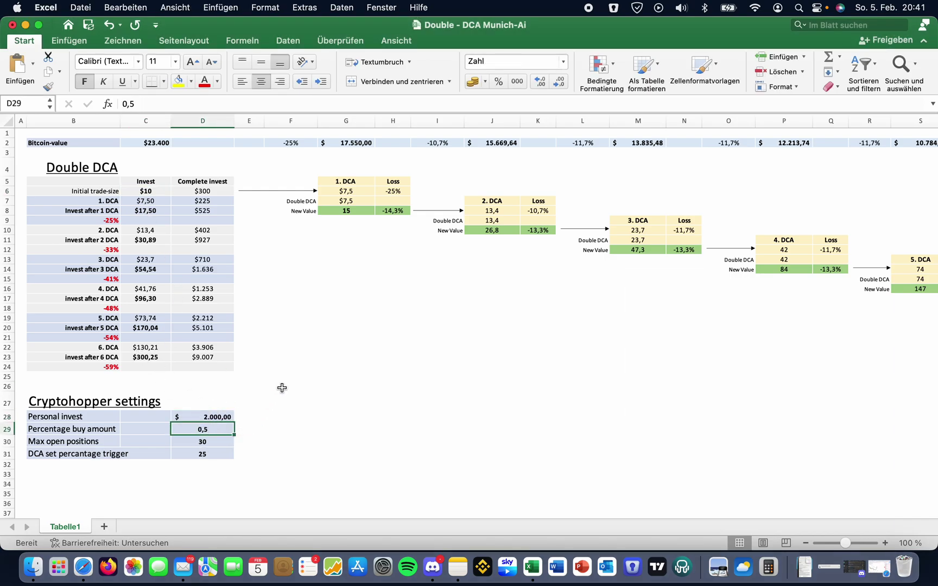
type("1")
key("Return")
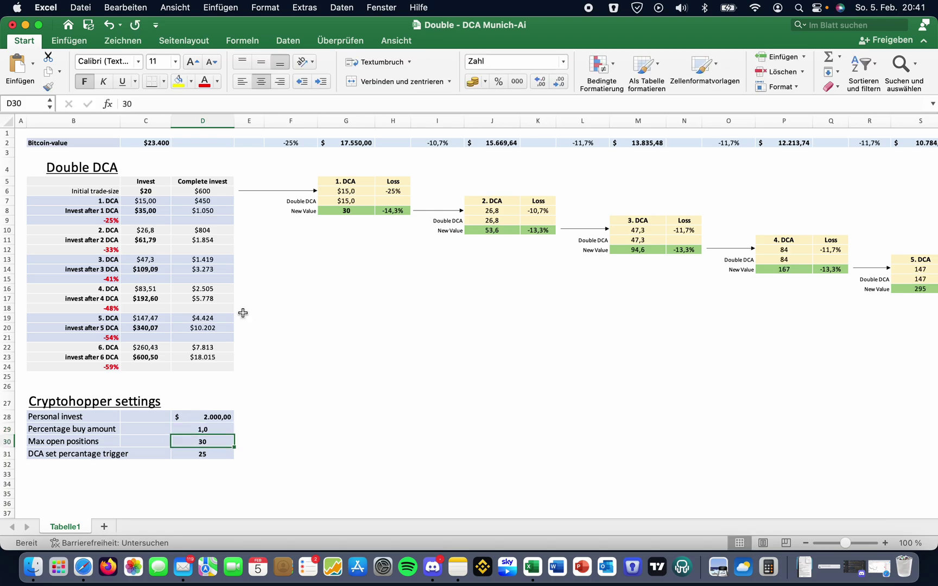
left_click(150, 193)
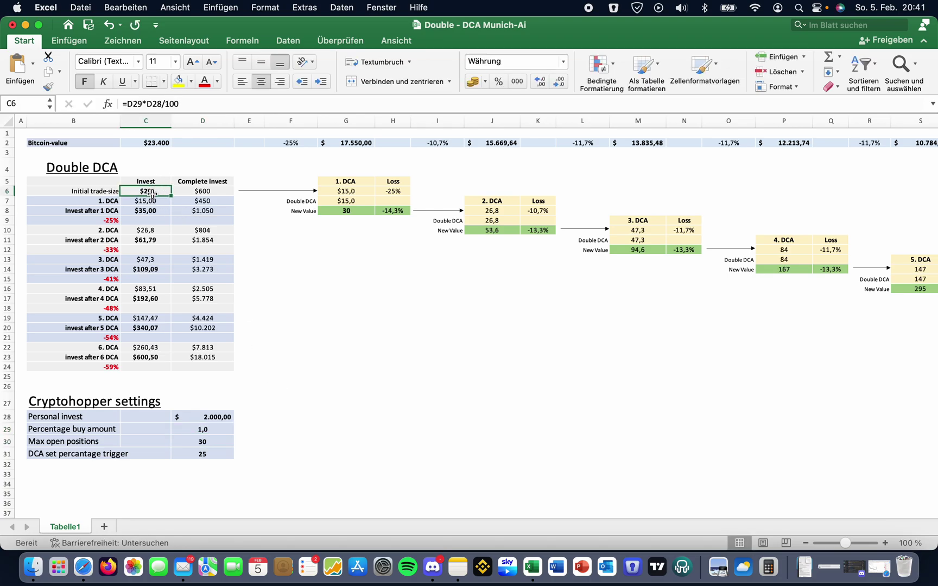
Step: In Safari, review the paper bot's Coins and amounts configuration, highlight the estimated buy amount, and return to the bot's dashboard
left_click(83, 567)
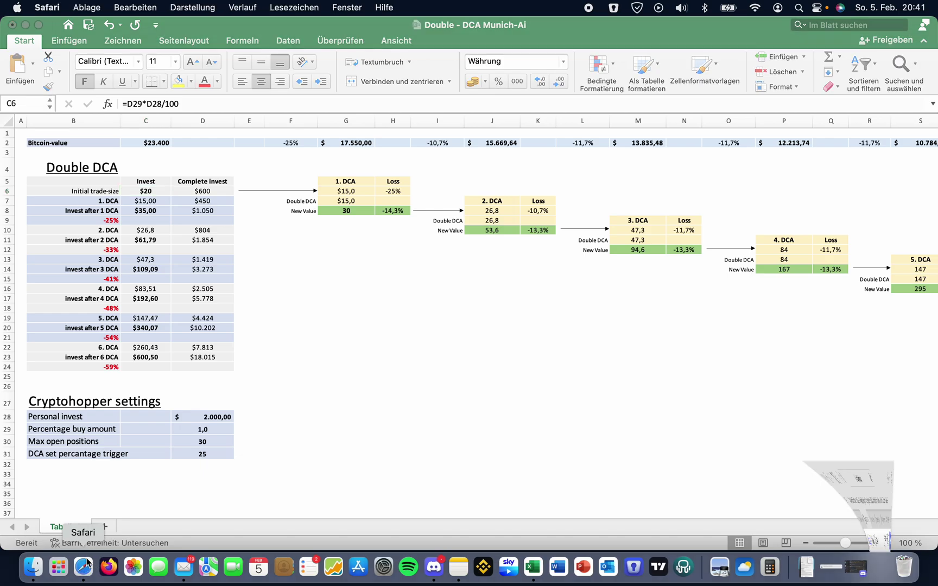
left_click(358, 73)
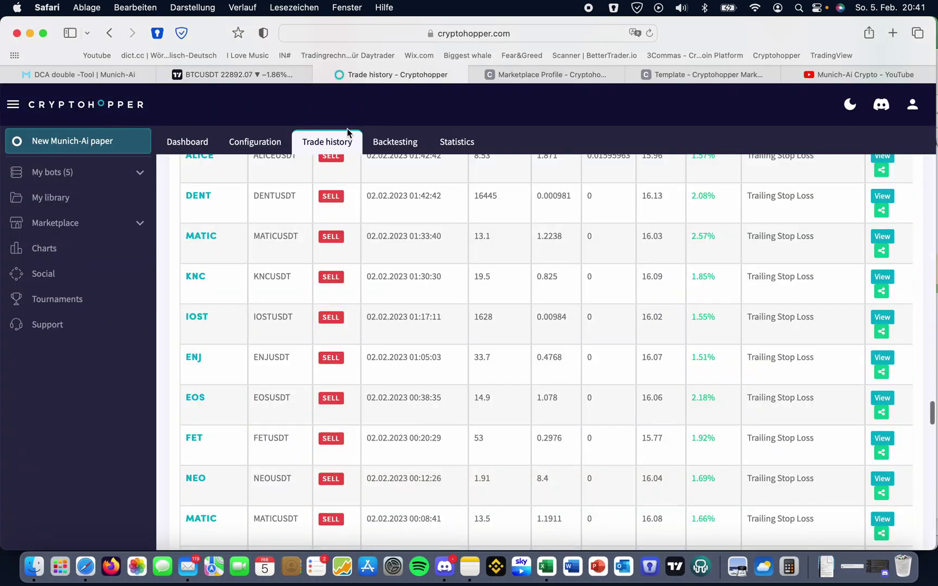
left_click(261, 153)
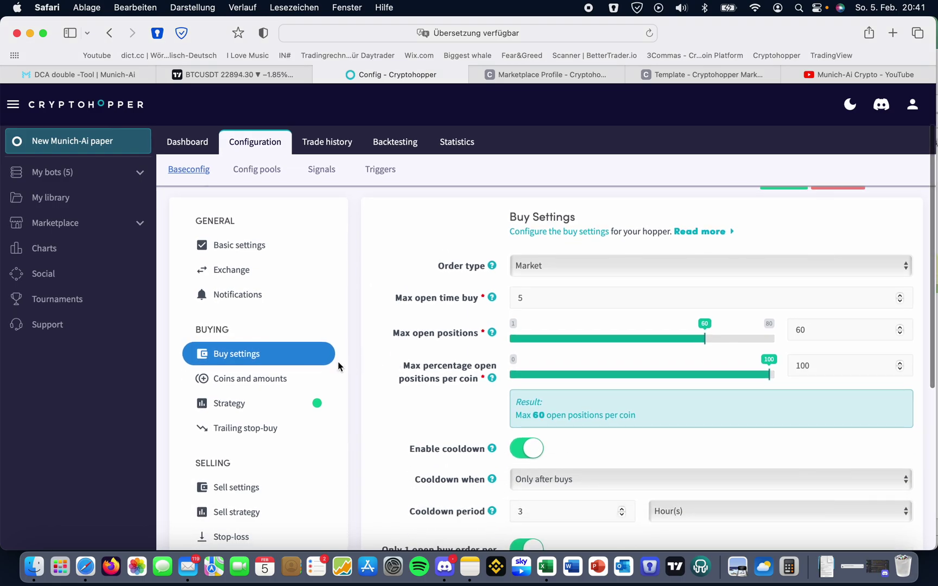
left_click(289, 380)
scroll(439, 344, "down", 3)
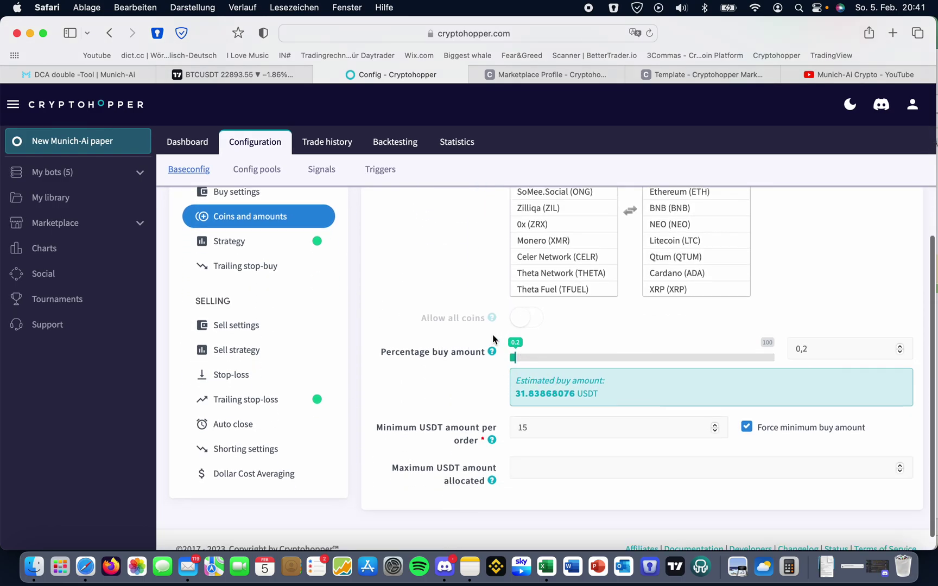
left_click_drag(517, 394, 571, 394)
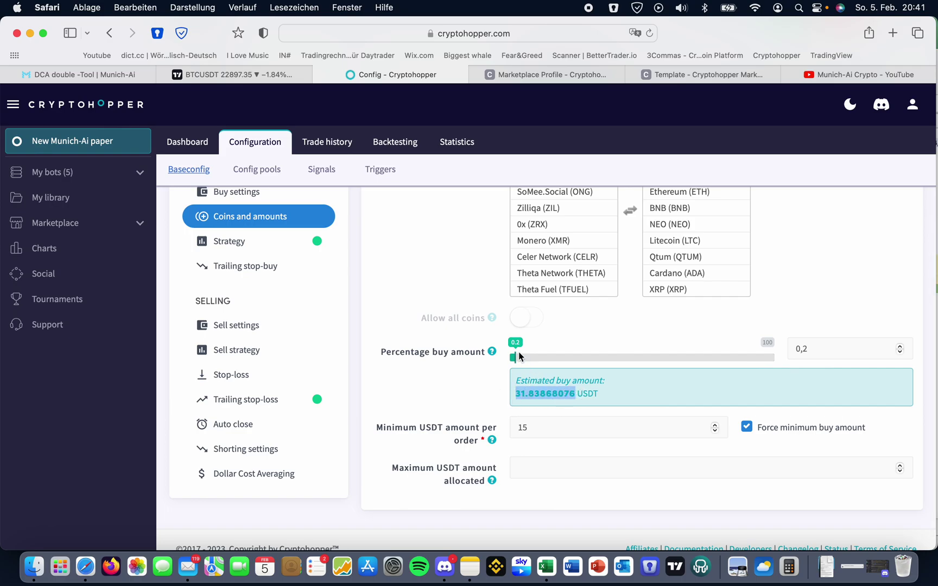
scroll(377, 331, "up", 1)
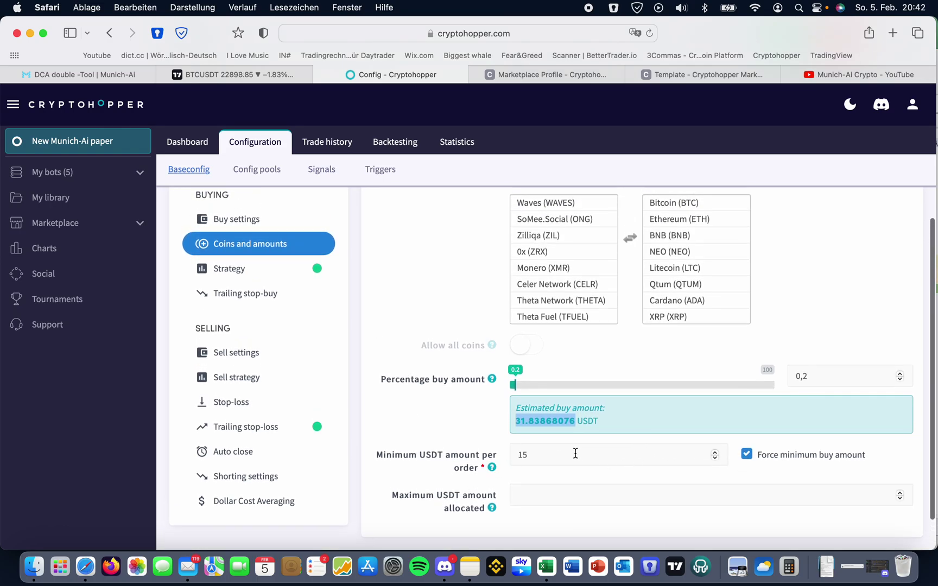
scroll(467, 438, "up", 3)
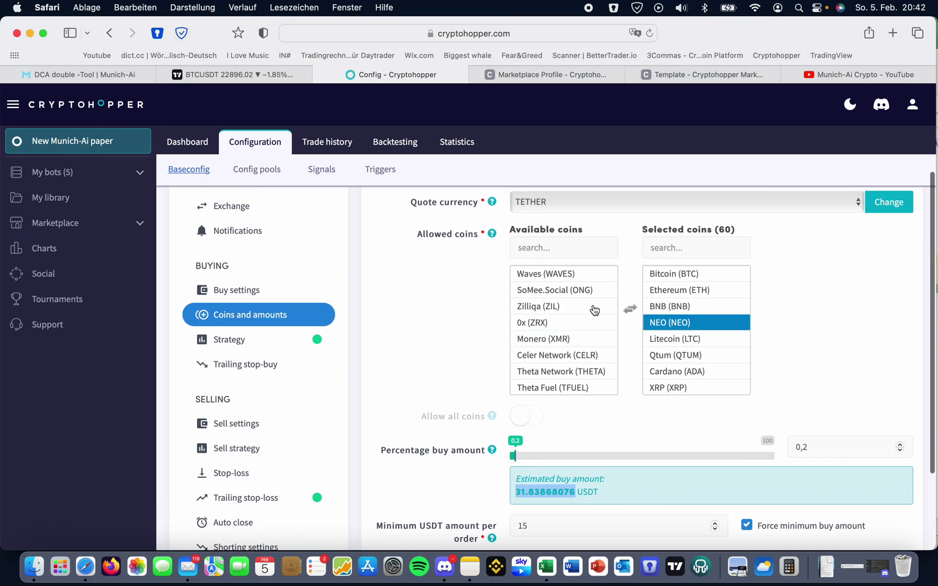
left_click(187, 144)
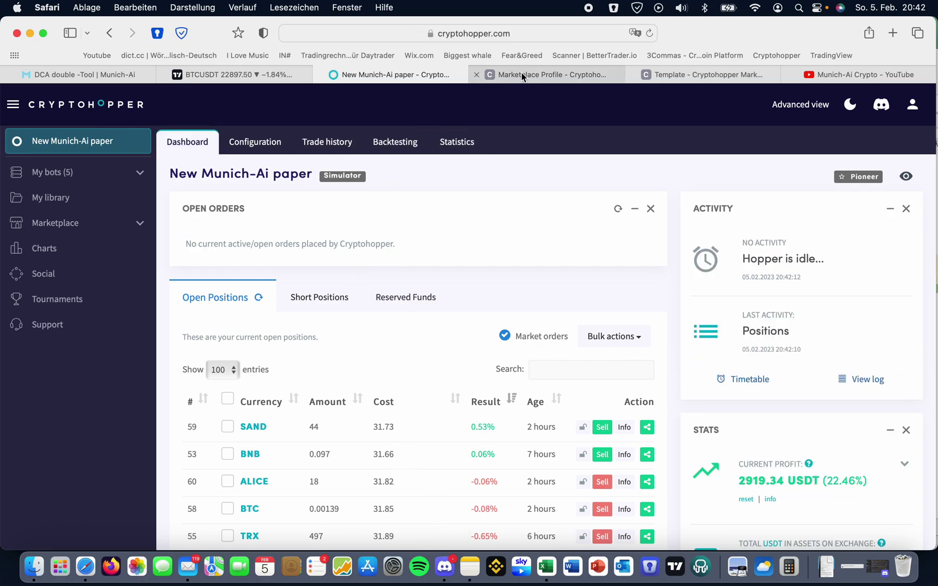
Step: Show the online DCA double-Tool page, open the Munich-Ai home page from it and look over its introduction
left_click(121, 72)
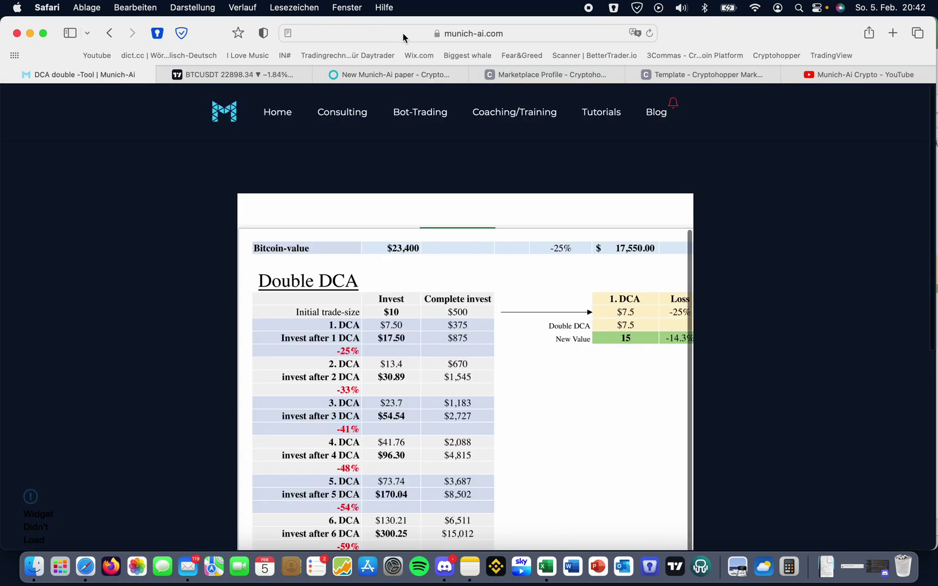
left_click(231, 110)
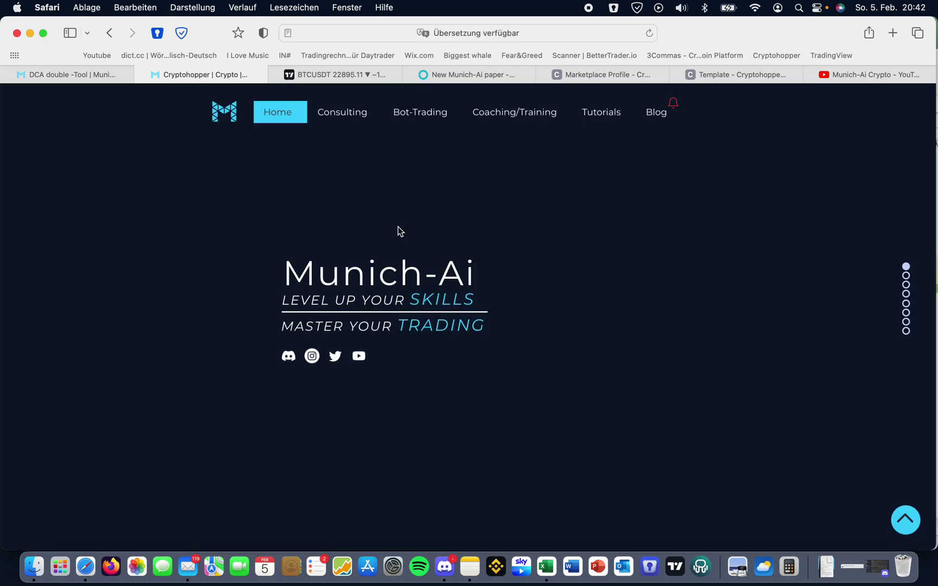
scroll(398, 226, "down", 3)
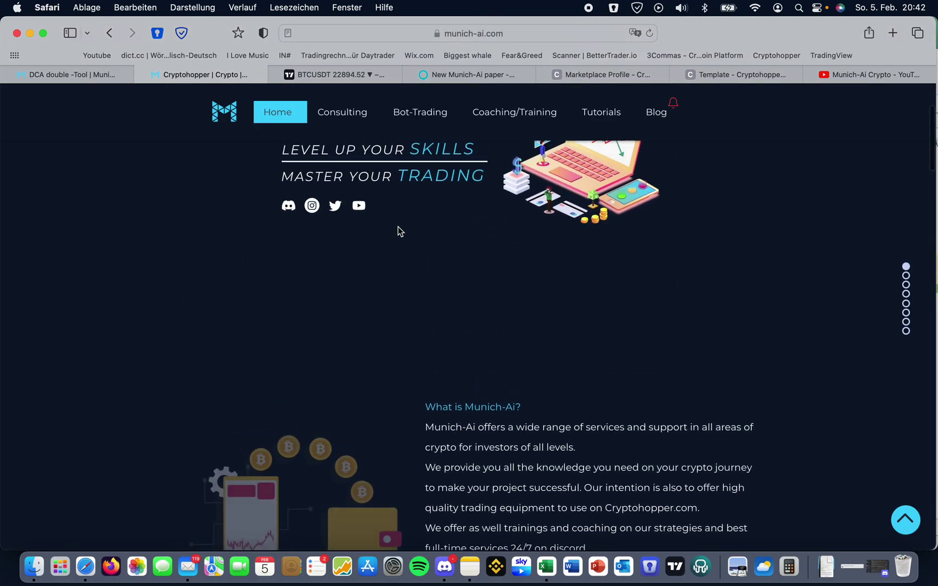
scroll(398, 227, "up", 3)
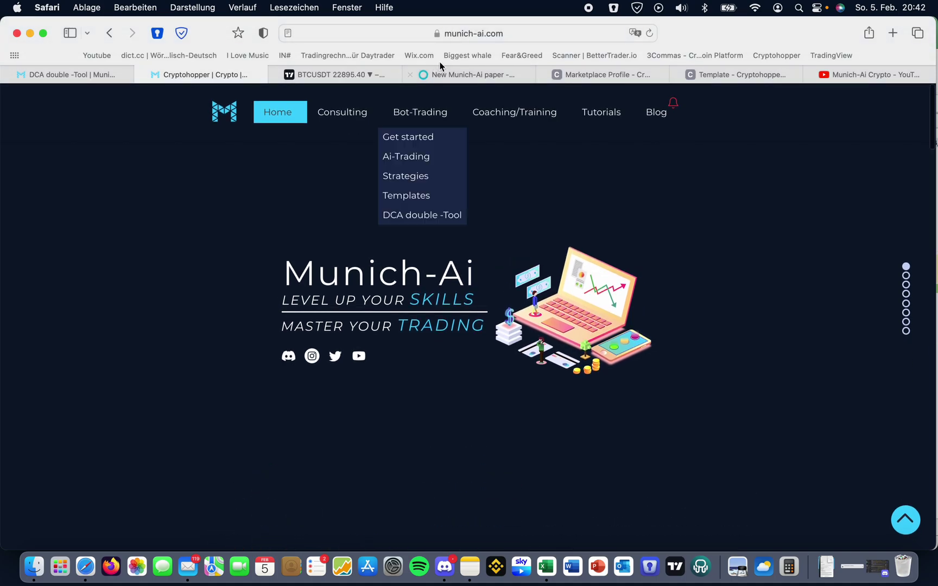
Step: Open the Munich-AI Compound Premium strategy from the seller's marketplace items and read its overview
left_click(447, 75)
left_click(580, 78)
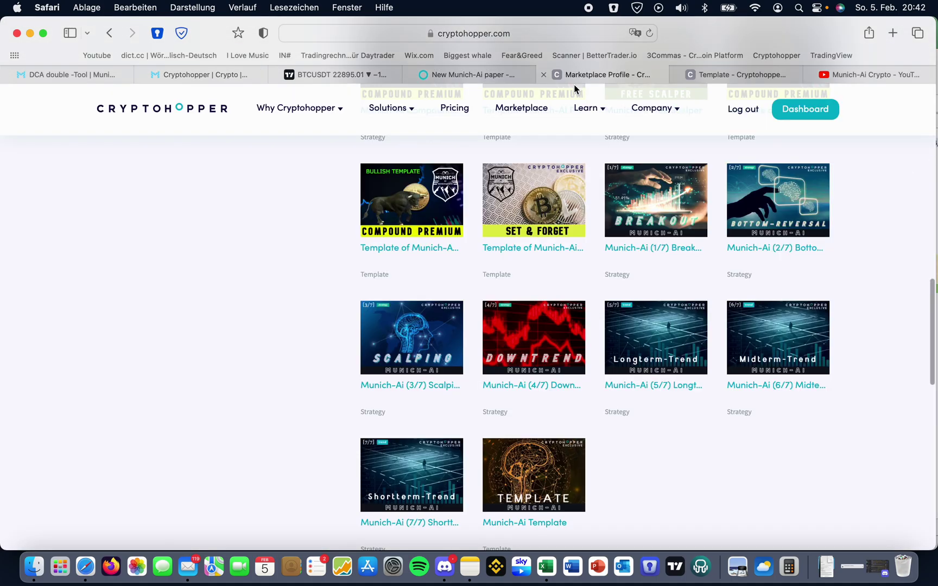
scroll(300, 271, "down", 10)
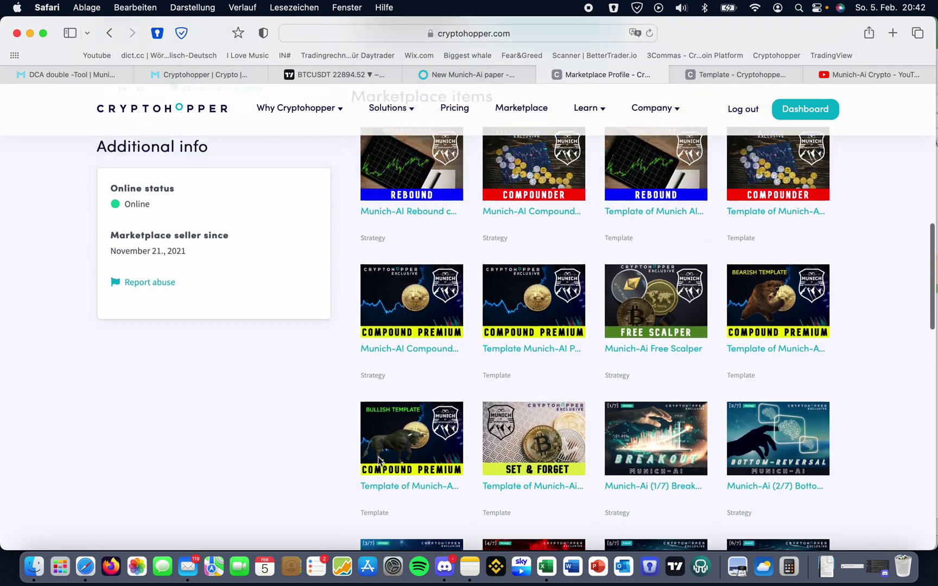
scroll(378, 461, "up", 2)
left_click(417, 391)
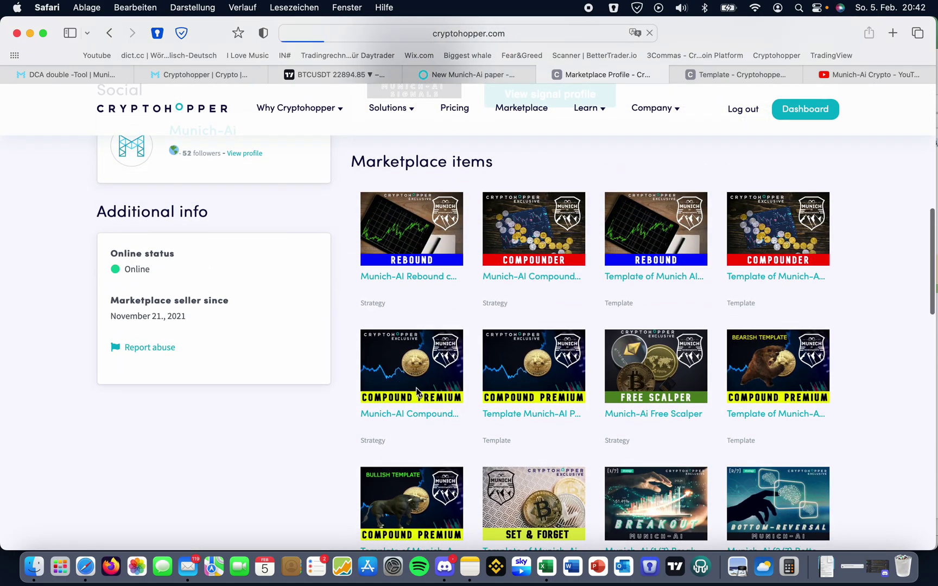
scroll(416, 387, "down", 6)
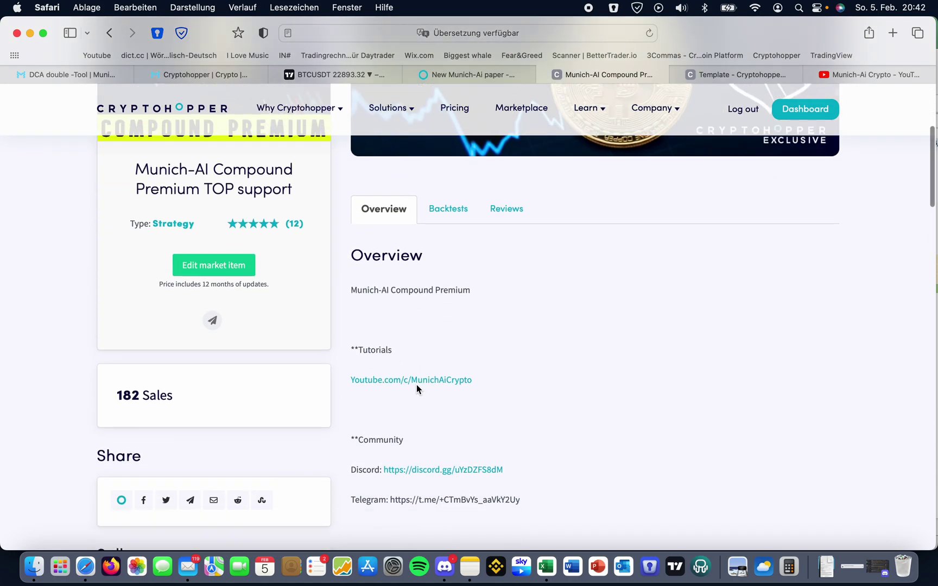
scroll(416, 385, "down", 1)
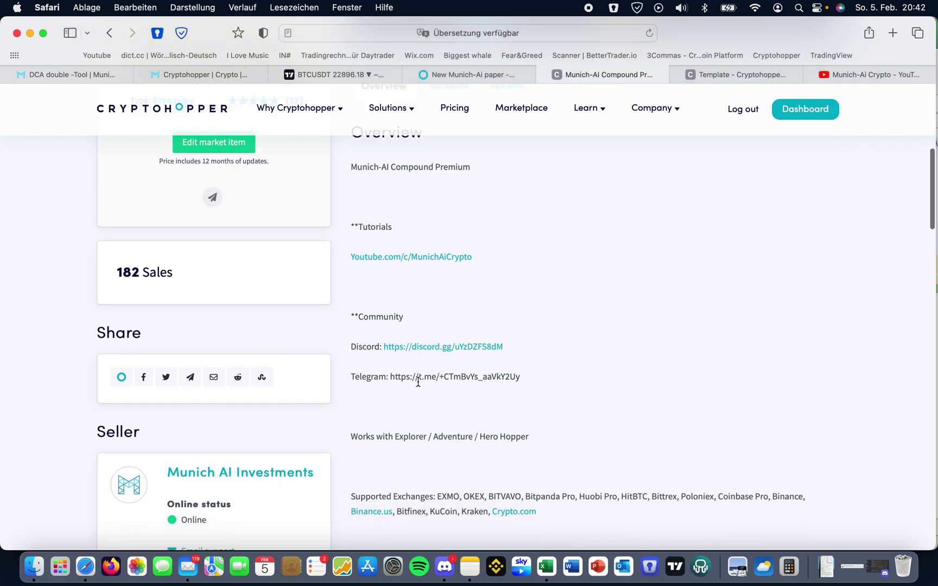
Step: Revisit the Bitcoin chart and the paper bot's dashboard, ending on the Munich-Ai home page with its community links
left_click(432, 74)
left_click(357, 74)
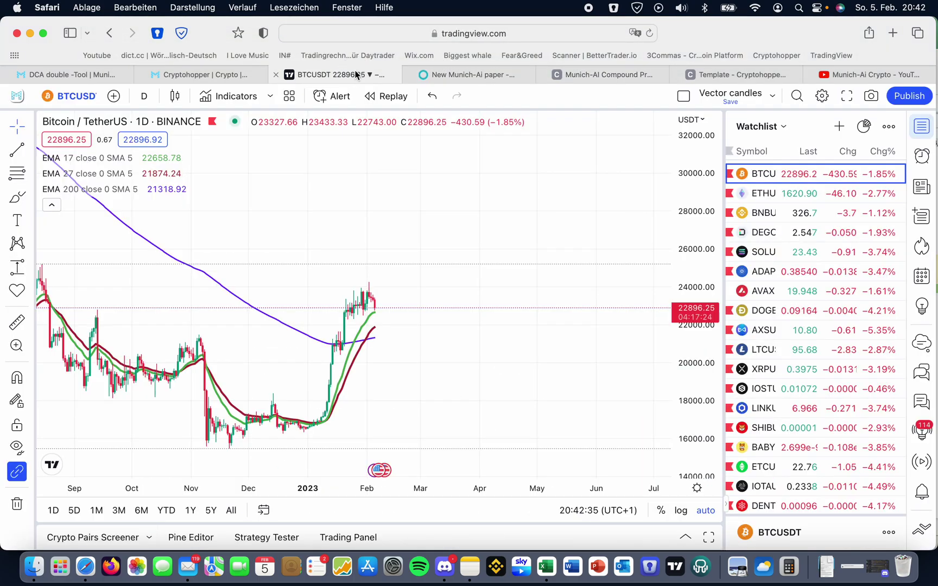
left_click(508, 74)
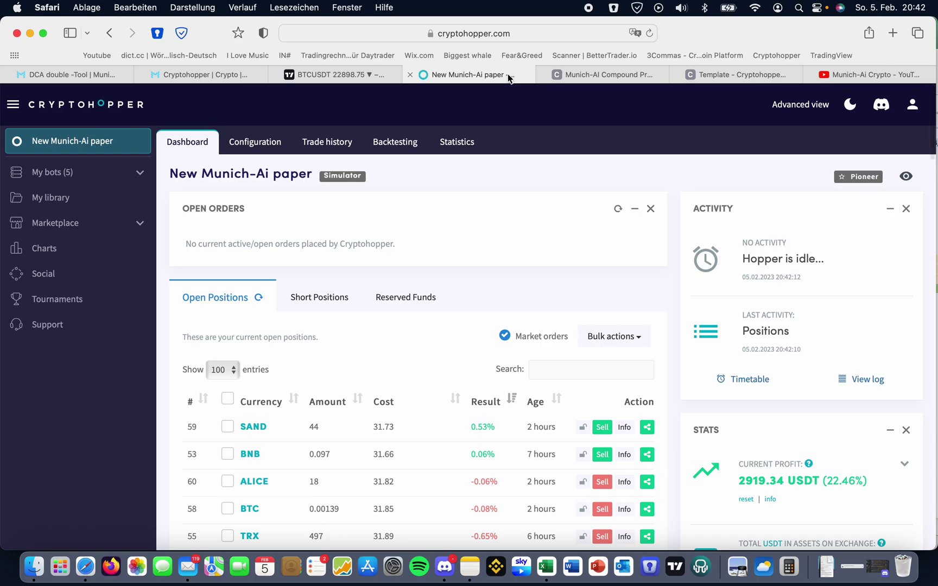
left_click(239, 75)
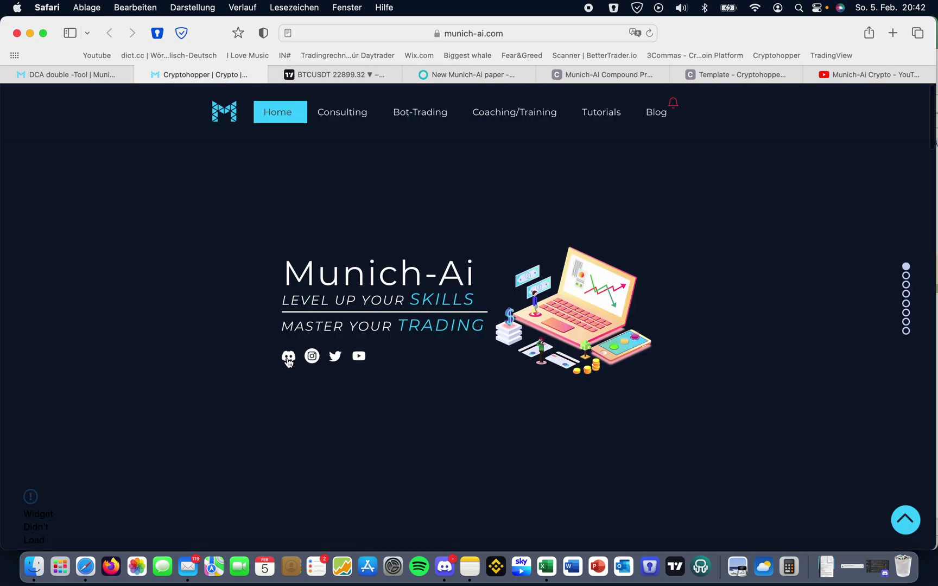
Step: Switch to Discord and look through the Munich-Ai server's general channel with the DCA tool link and its full channel list
left_click(450, 569)
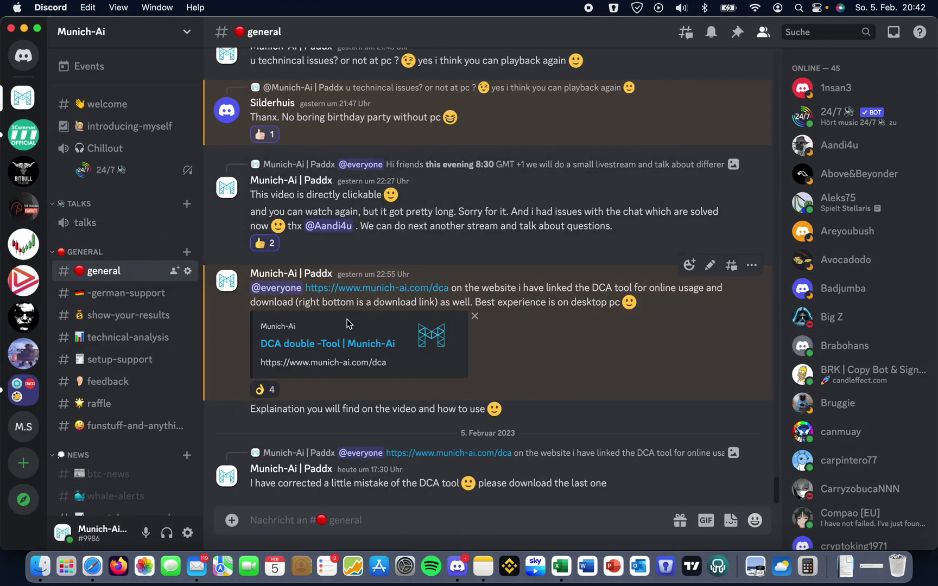
scroll(347, 323, "up", 2)
scroll(347, 324, "down", 2)
scroll(137, 324, "down", 5)
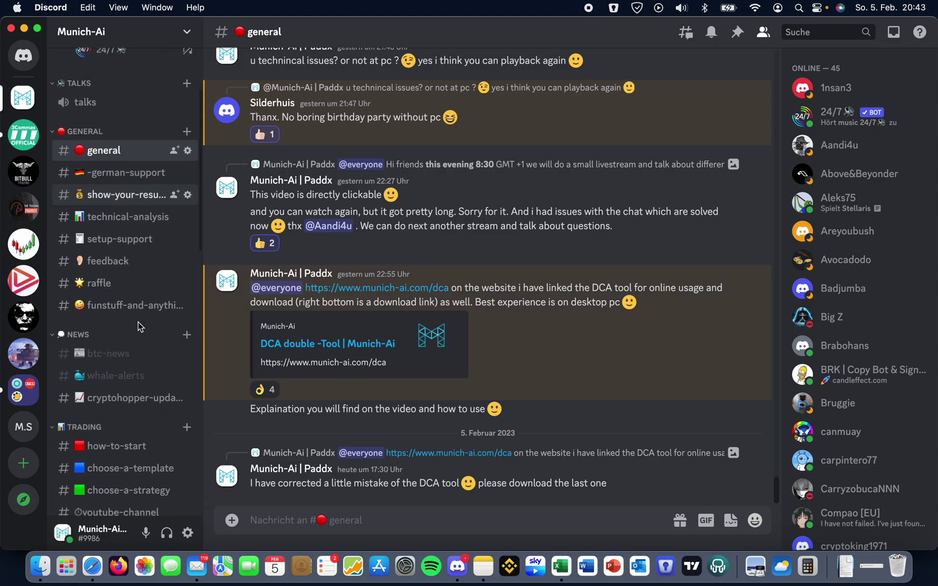
scroll(138, 322, "down", 3)
scroll(138, 320, "up", 8)
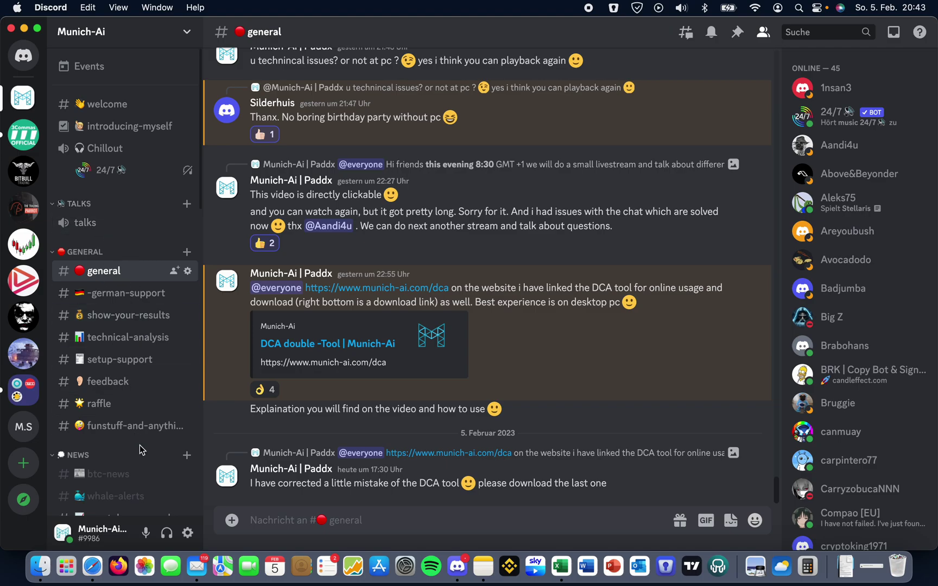
scroll(139, 448, "down", 4)
scroll(139, 450, "down", 10)
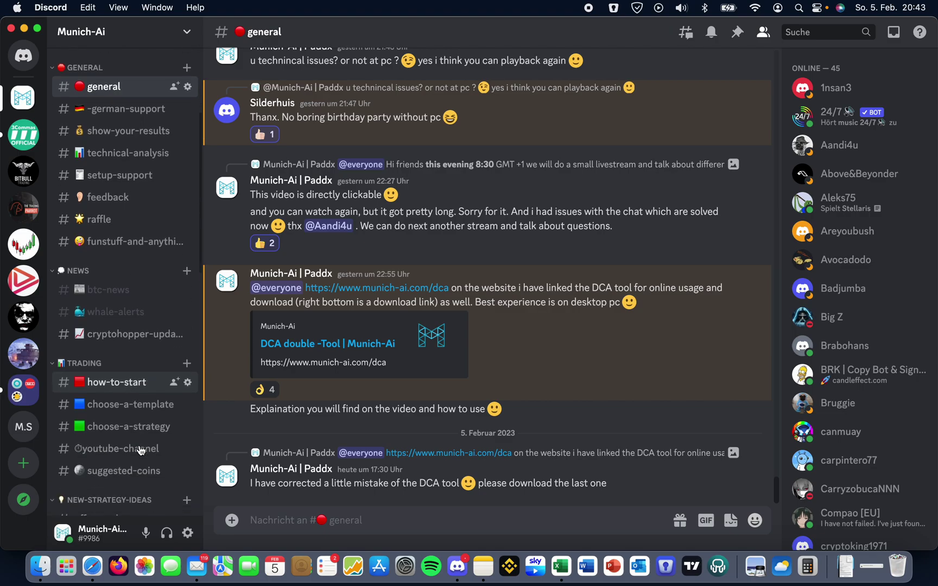
scroll(140, 449, "down", 11)
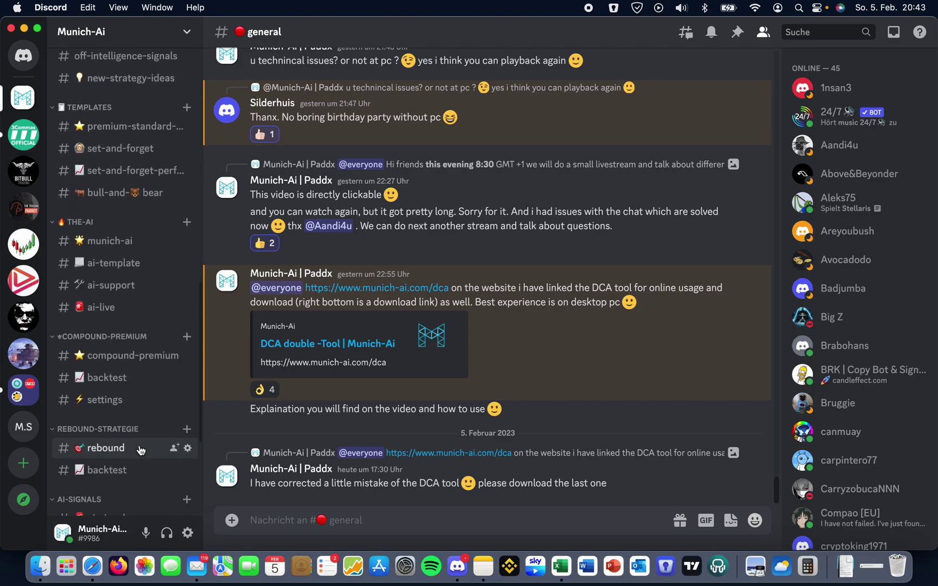
scroll(140, 450, "up", 20)
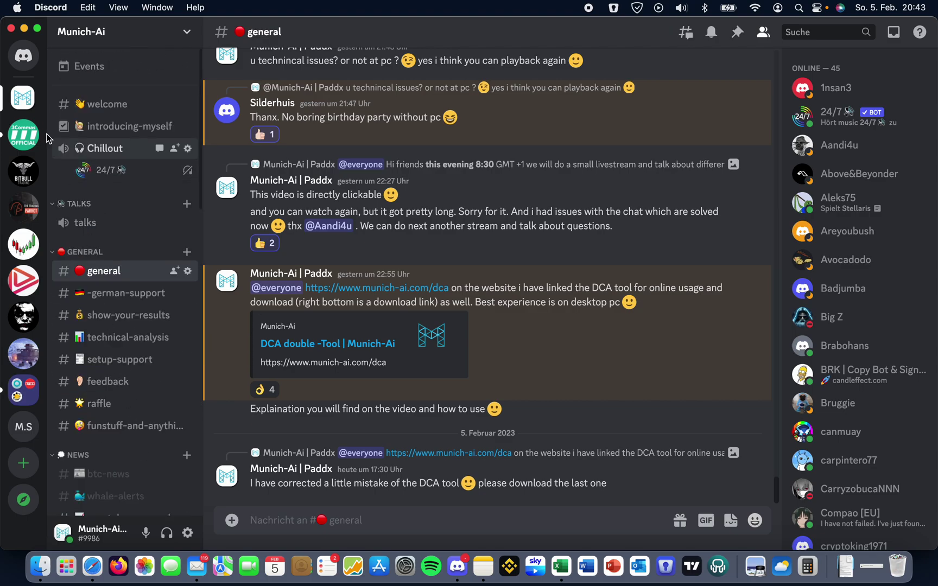
Step: Switch back to Safari and look closer at the latest candles on the Bitcoin daily chart
left_click(92, 567)
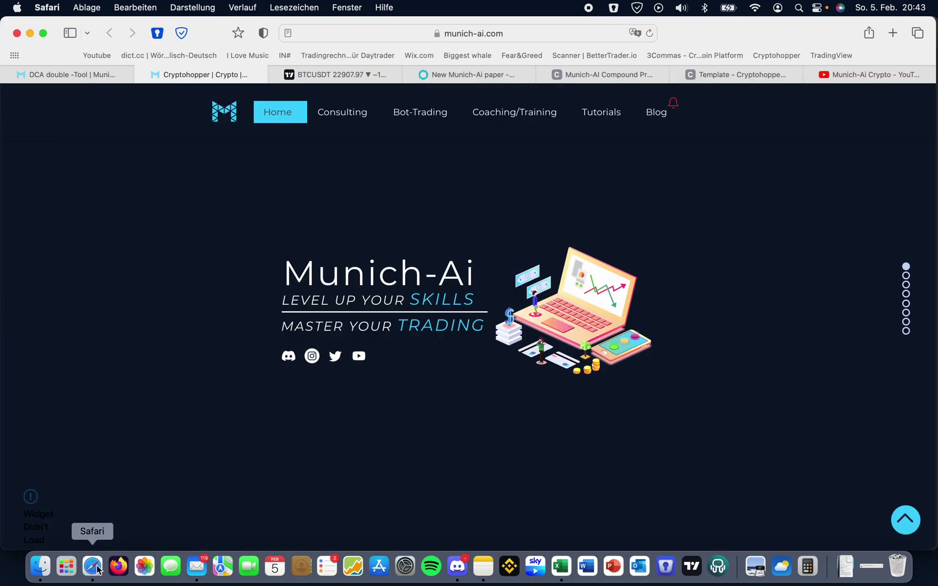
left_click(334, 76)
scroll(367, 217, "up", 5)
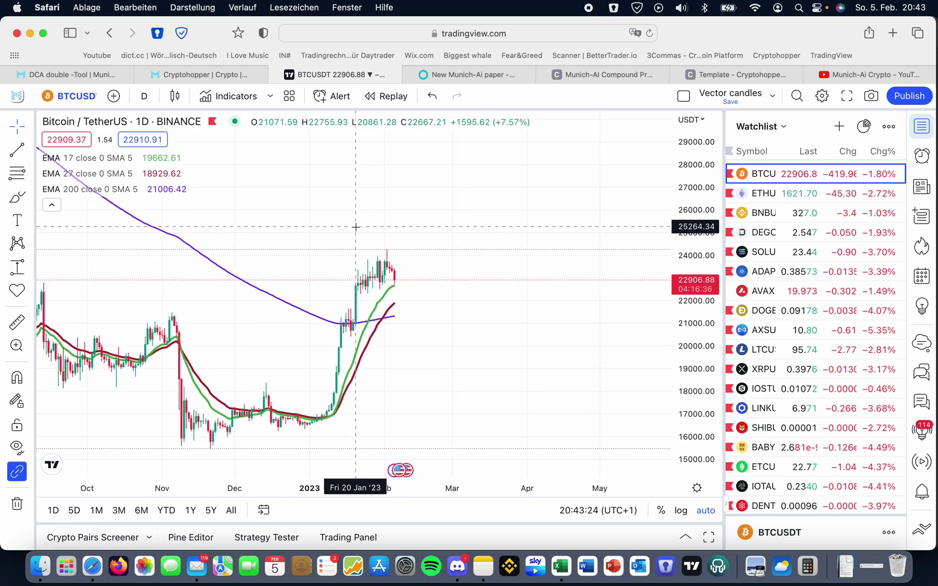
Step: Open the New Munich-Ai paper bot's statistics and examine the development of its total USDT in assets
left_click(451, 76)
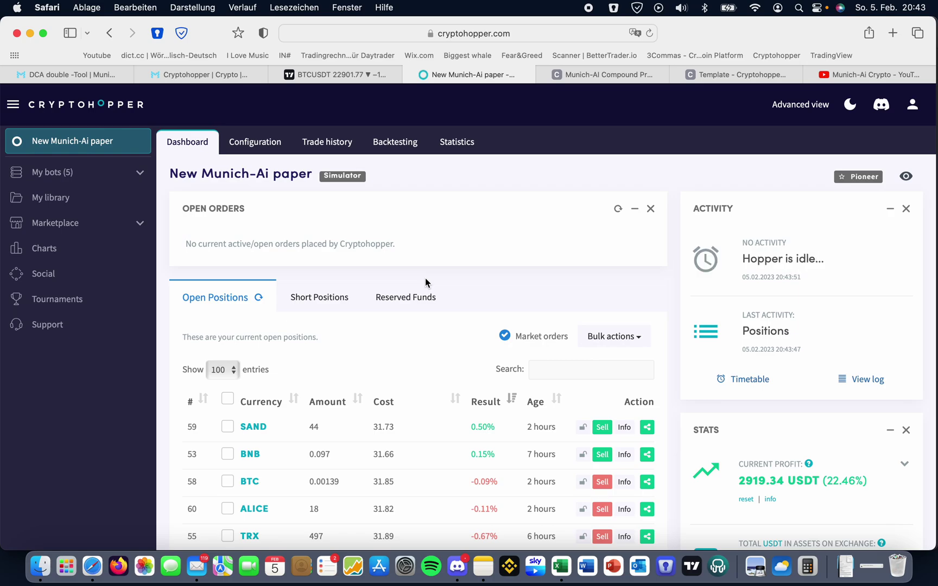
left_click(453, 142)
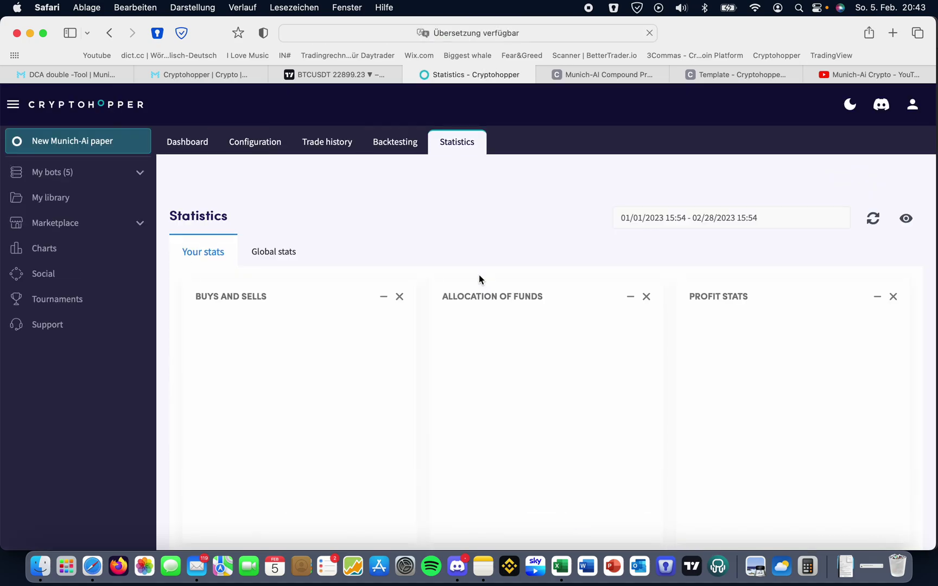
scroll(426, 257, "down", 15)
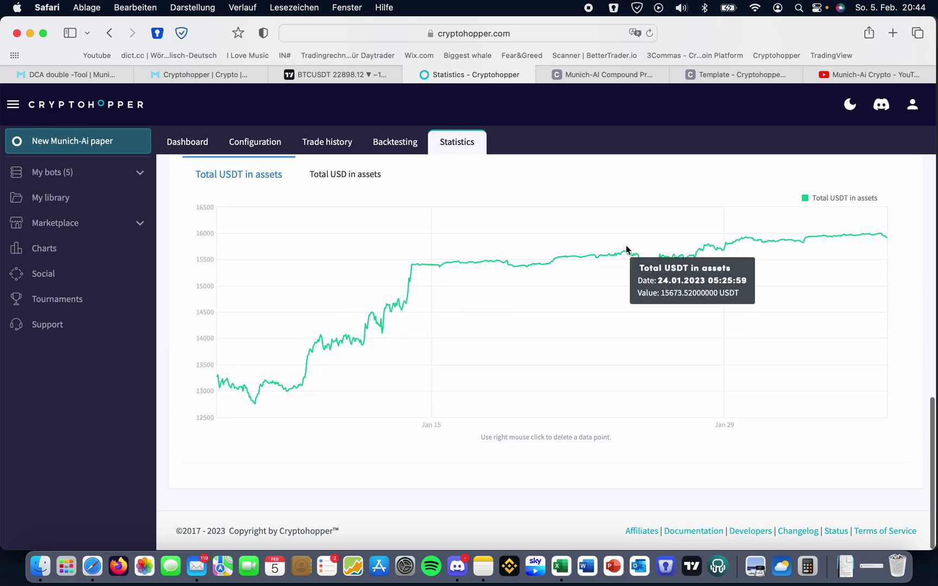
scroll(460, 213, "up", 10)
scroll(460, 215, "up", 5)
Step: Review the paper bot's buy settings and its coins and amounts configuration, including the selected coins, percentage buy amount and estimated buy amount
left_click(263, 142)
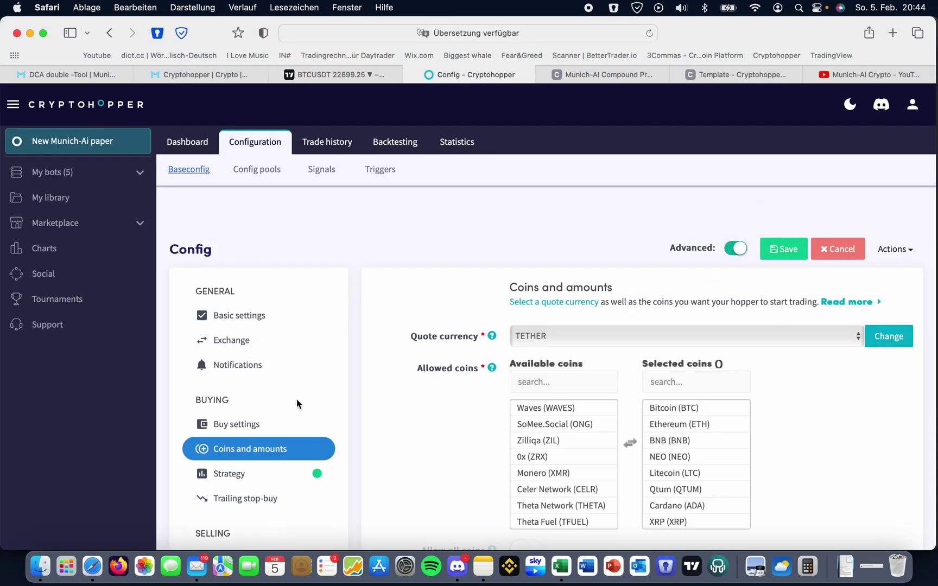
left_click(275, 426)
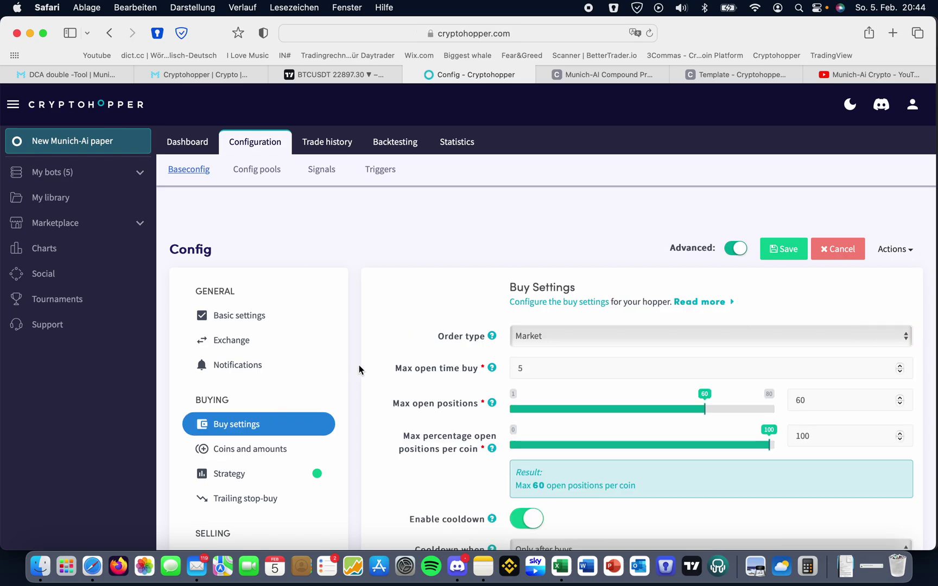
left_click(291, 450)
scroll(373, 402, "down", 5)
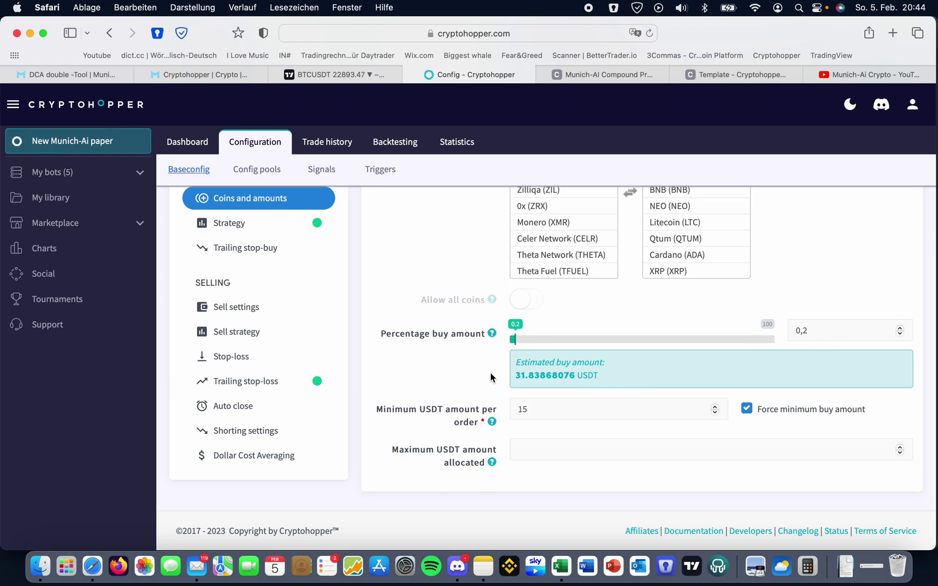
left_click_drag(528, 375, 577, 376)
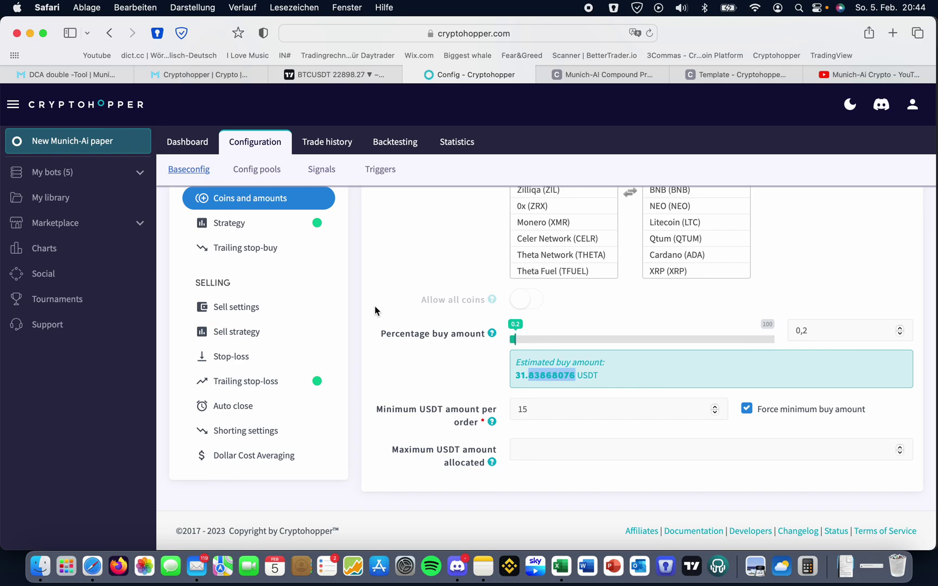
left_click(530, 377)
scroll(365, 283, "up", 5)
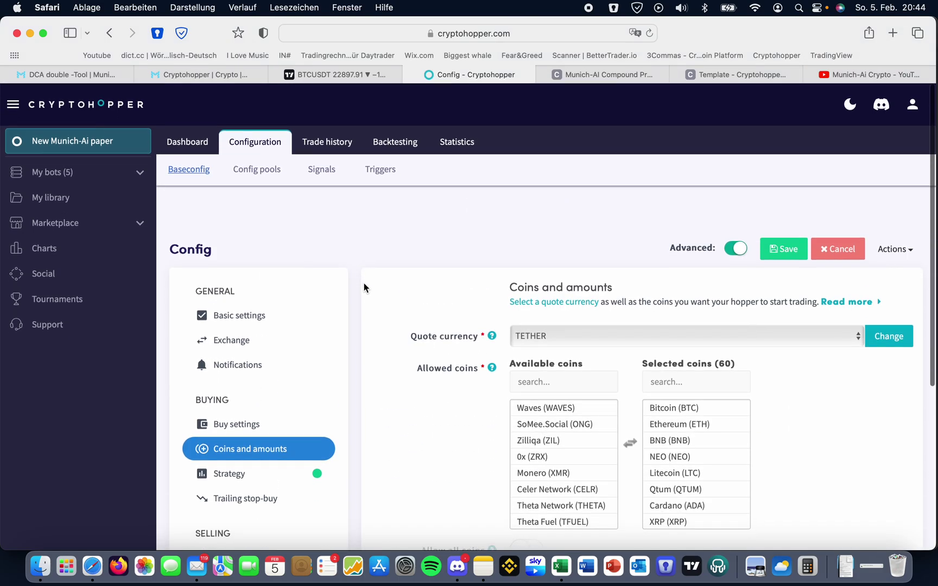
scroll(374, 441, "down", 5)
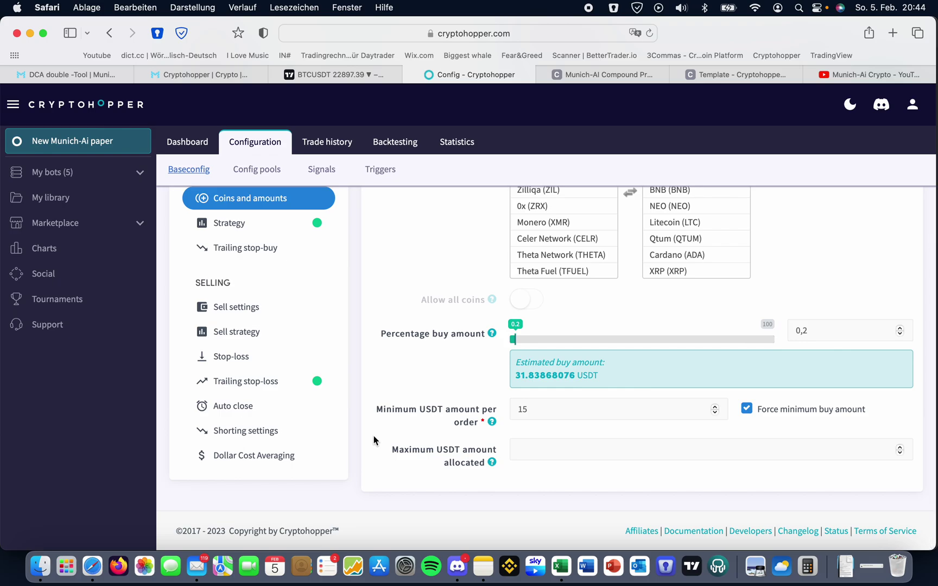
Step: Revisit the paper bot's dashboard and statistics, ending on the Munich-Ai home page with its Bot-Trading pages listed
left_click(176, 139)
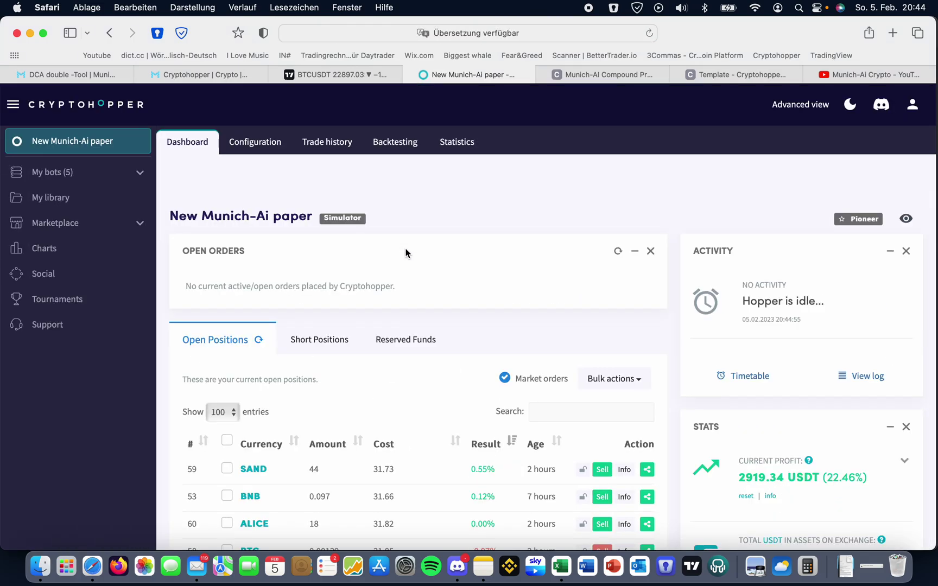
left_click(449, 141)
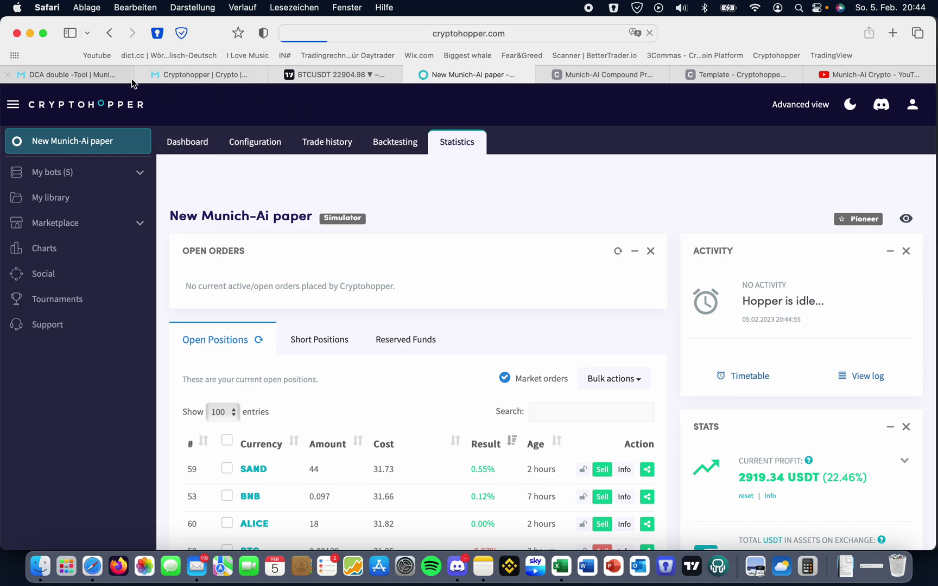
left_click(176, 75)
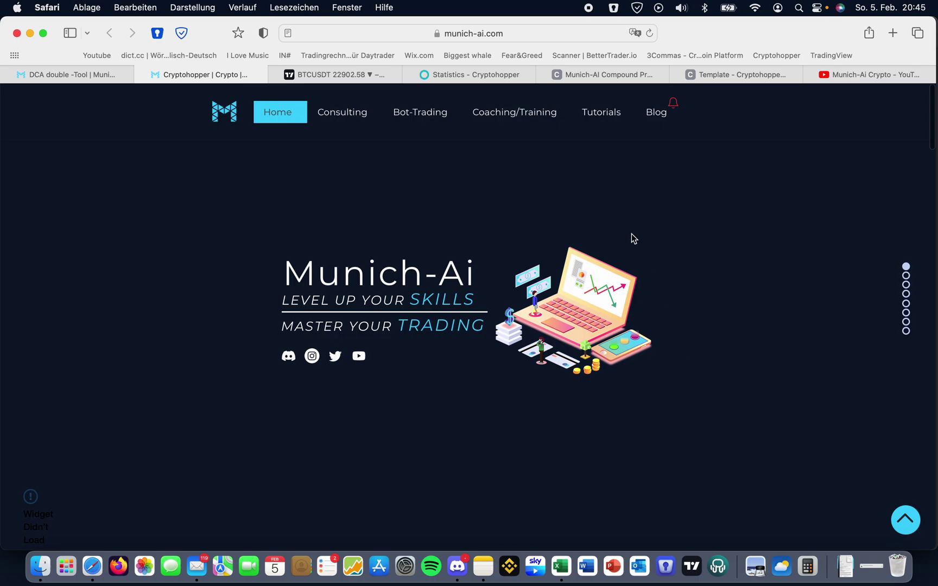
mouse_move(417, 124)
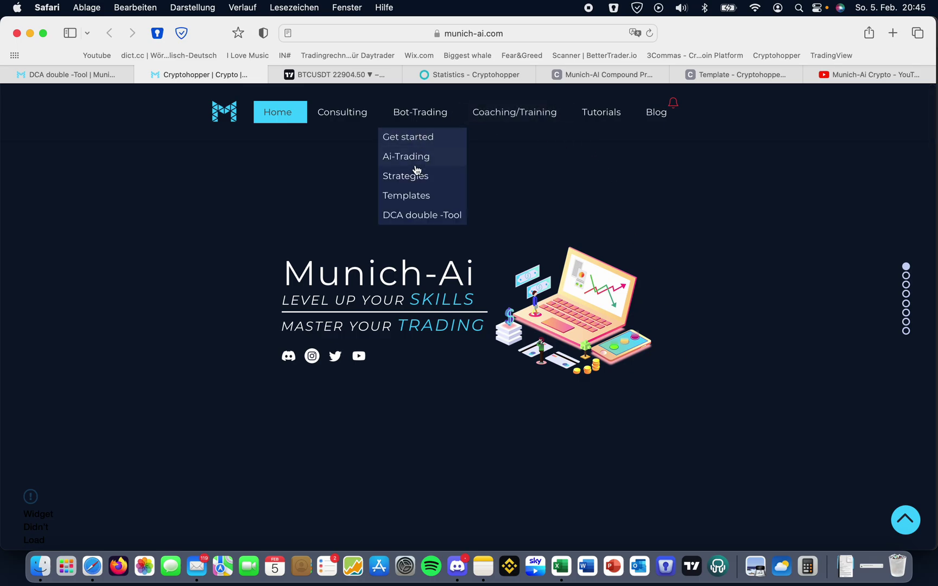